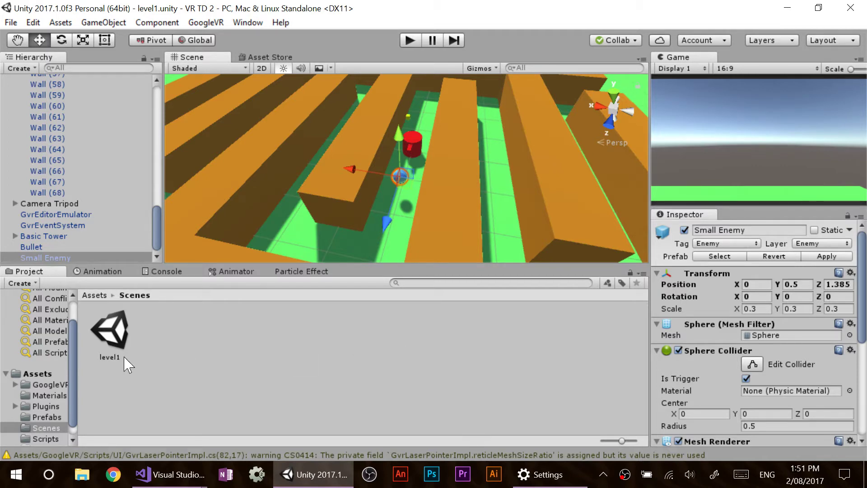
- Open the Scripts folder under Assets and review the Bullet script's OnTriggerEnter code
left_click(64, 374)
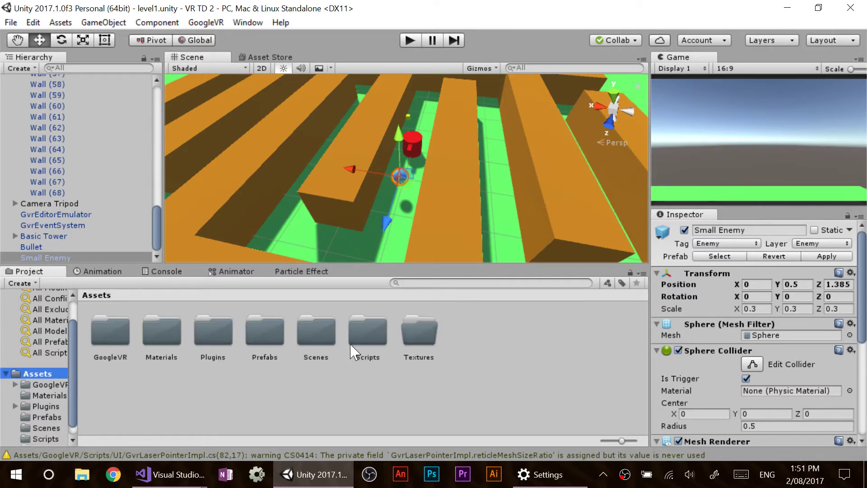
double_click(375, 345)
left_click(126, 354)
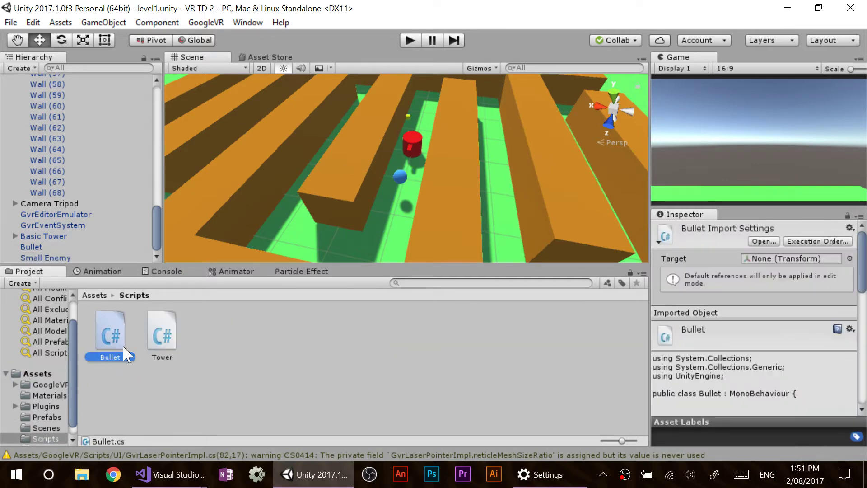
scroll(736, 329, "down", 10)
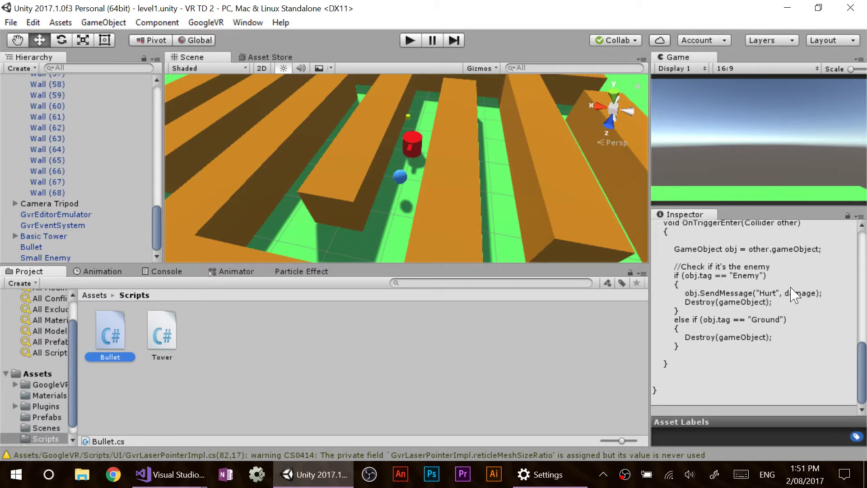
left_click(453, 365)
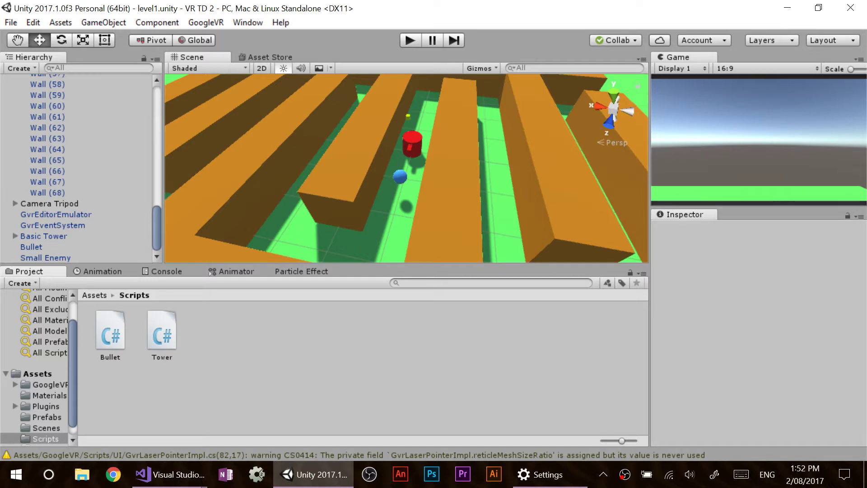
- Create a C# script named Enemy in the Scripts folder and open it in Visual Studio, reloading the solution
right_click(233, 358)
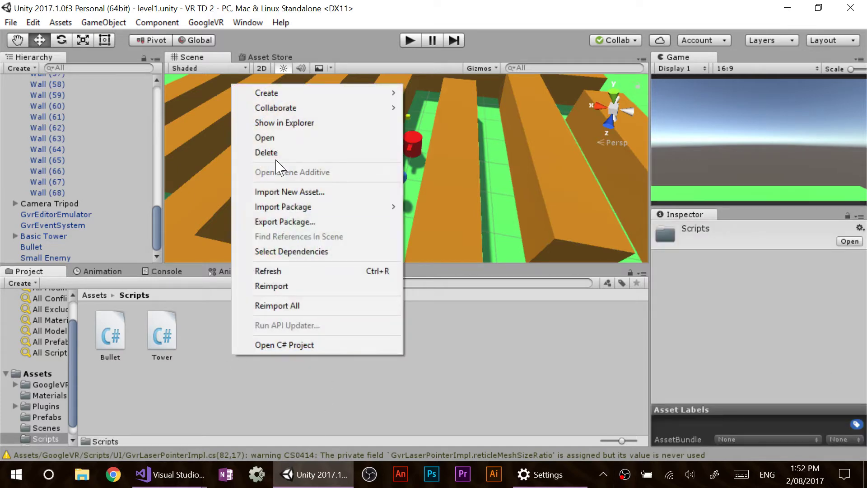
mouse_move(289, 92)
left_click(199, 77)
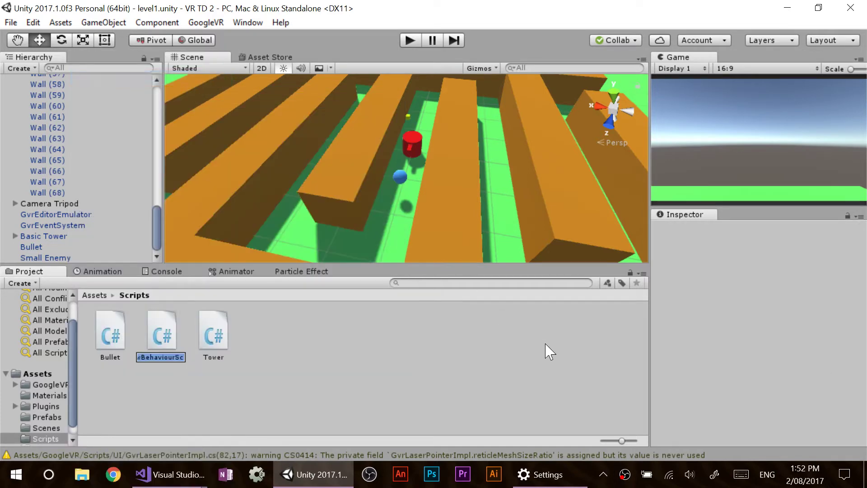
type("Enemy")
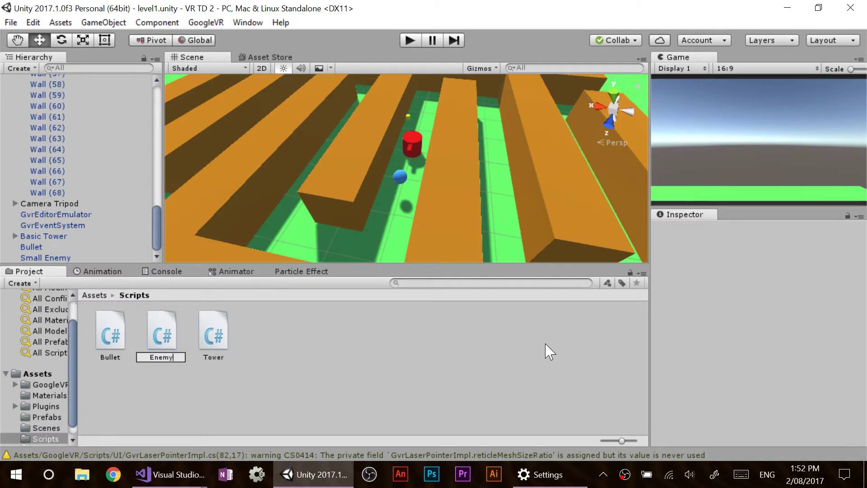
key("Return")
double_click(170, 336)
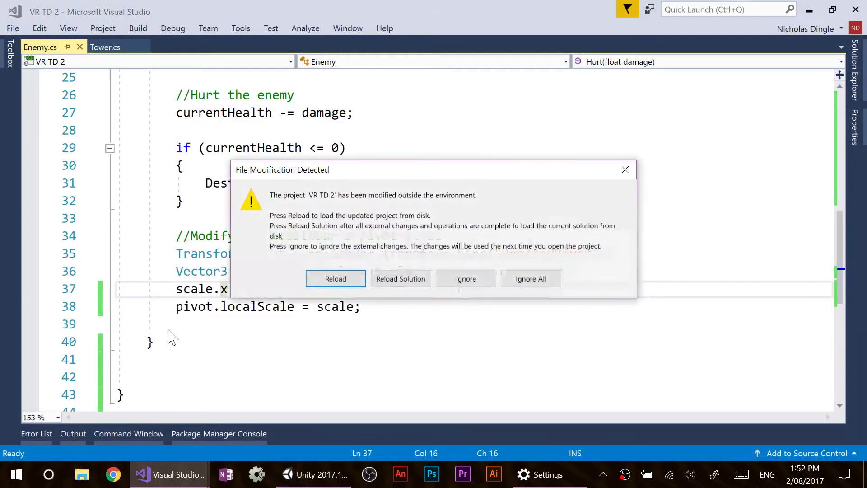
left_click(407, 282)
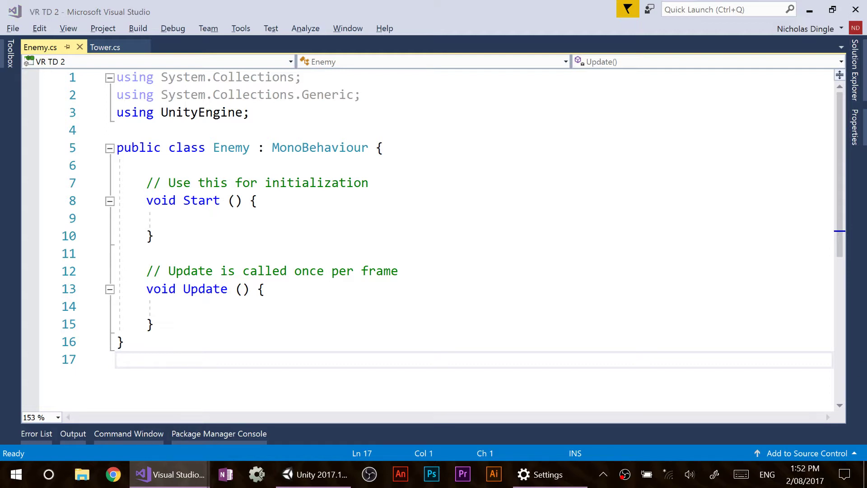
- Declare the field "public float health = 20f;" at the start of the Enemy class, above the Start method
left_click(147, 166)
key("Return")
key("Return")
key("Up")
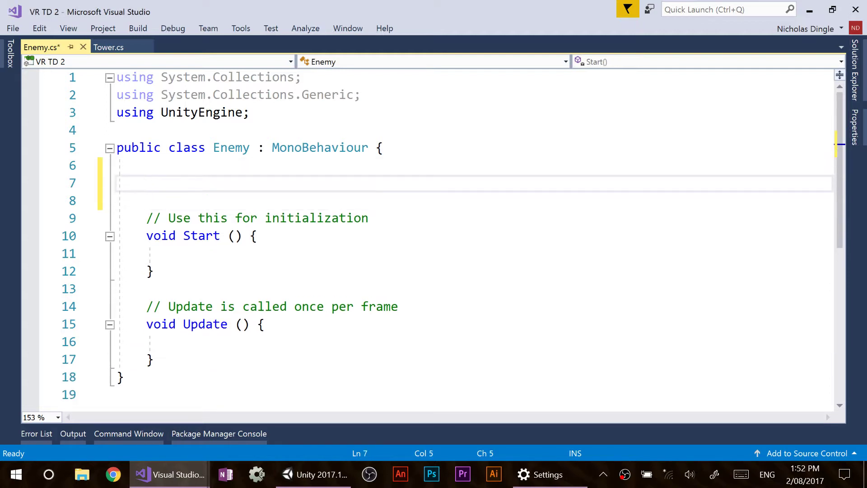
type("public float ")
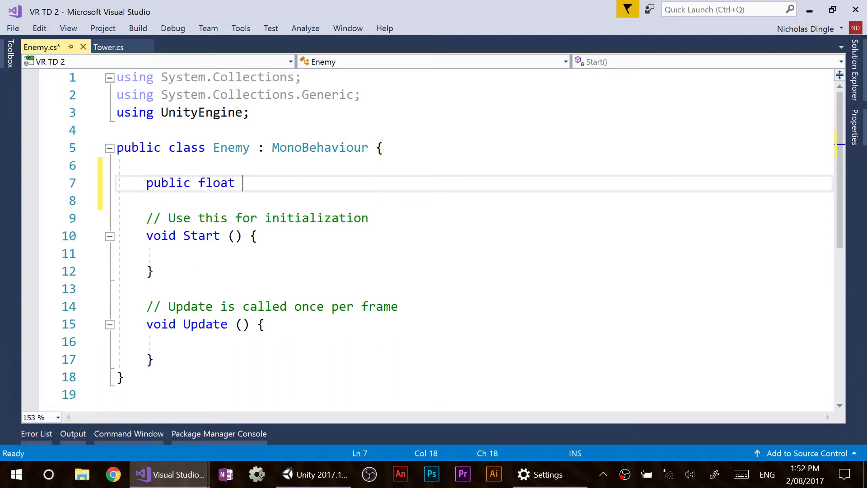
type("health = 20f;")
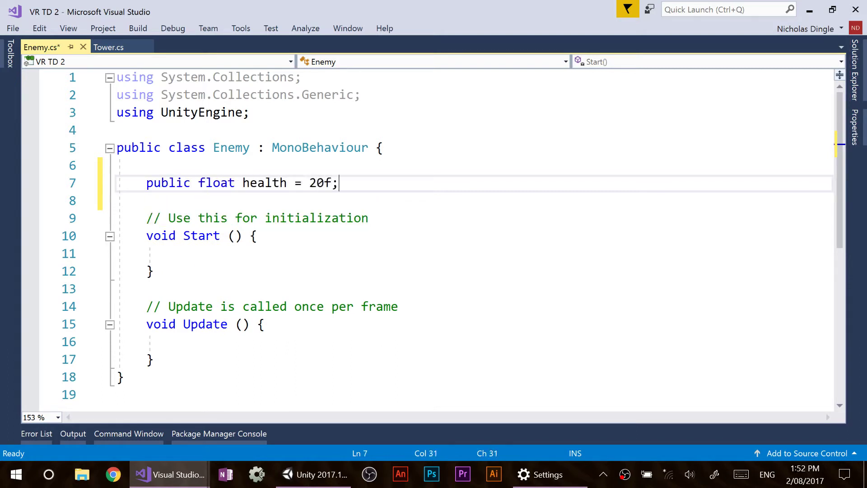
- Add the field "float currentHealth;" on the line below the health field
key("Return")
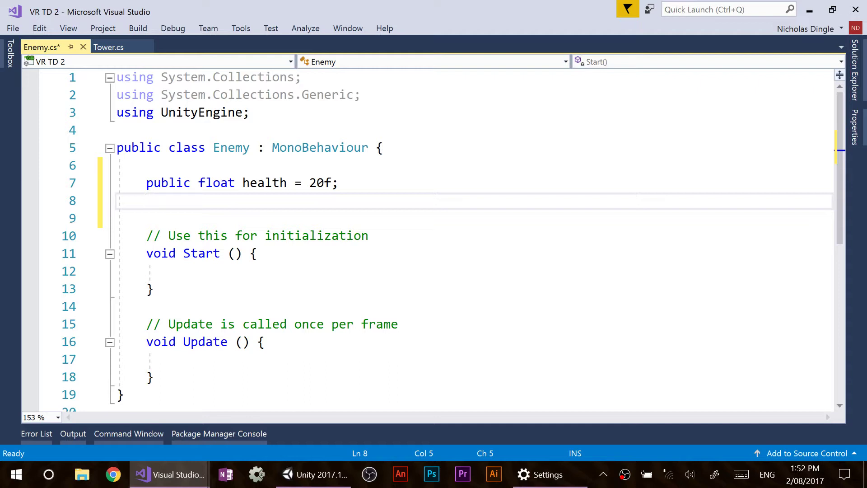
type("flaot")
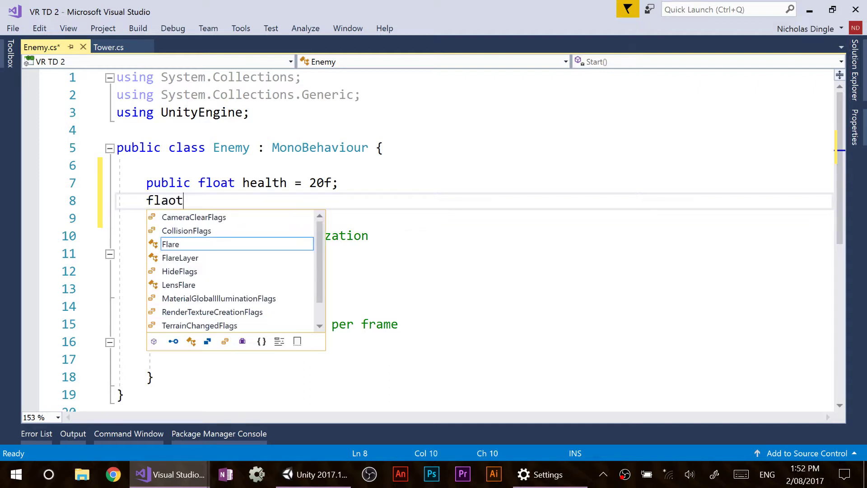
key("BackSpace")
key("BackSpace")
key("BackSpace")
type("oat current")
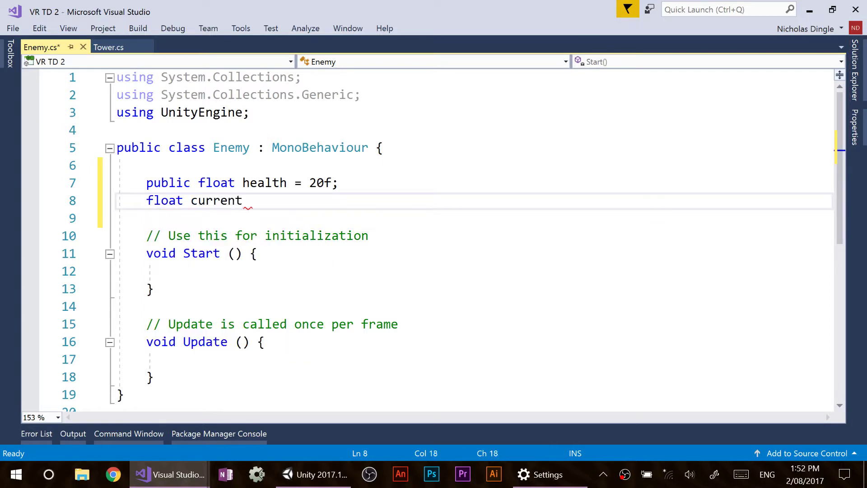
type("Health;")
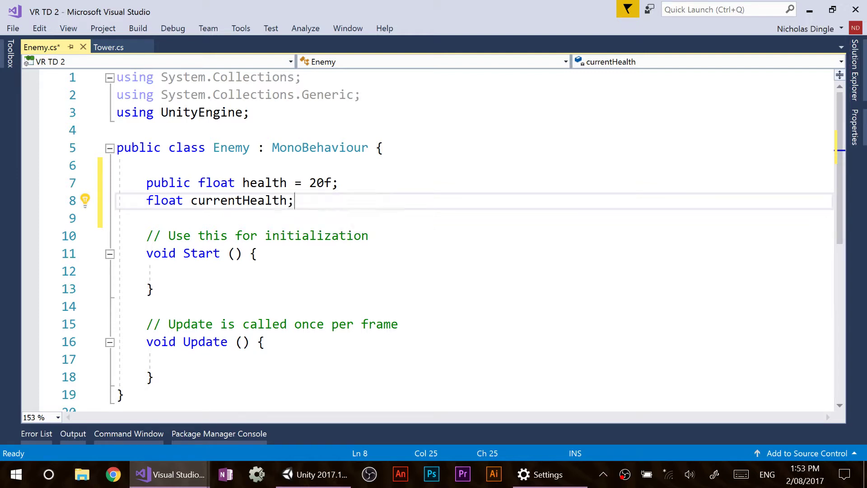
- Remove the initialization comment above the Start method and rename the method to Awake, leaving blank lines below the fields
key("Down")
key("Return")
scroll(429, 239, "down", 1)
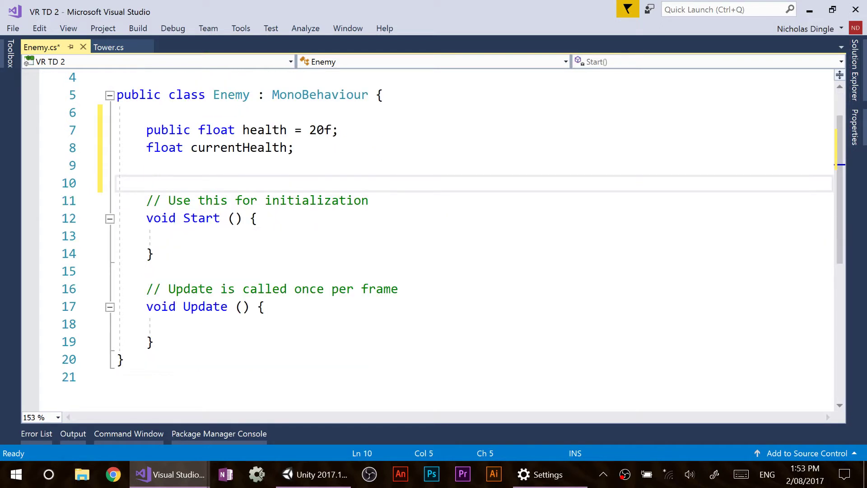
left_click(199, 200)
key("ctrl+x")
double_click(198, 200)
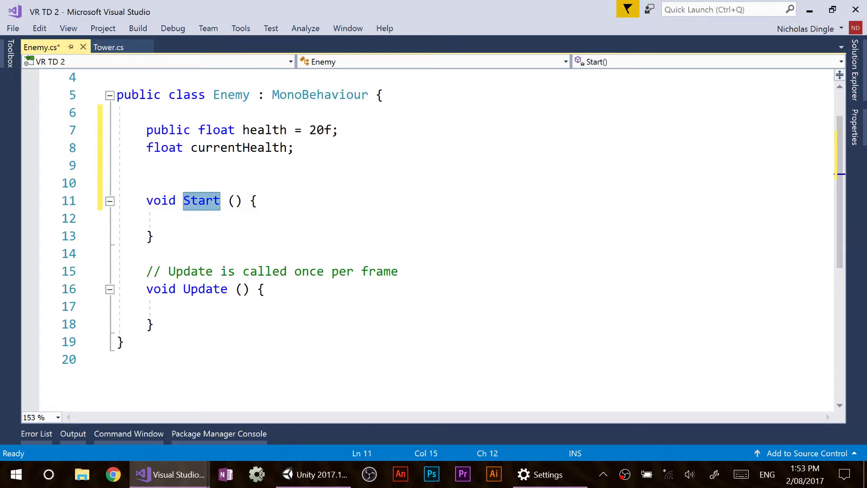
type("Awake")
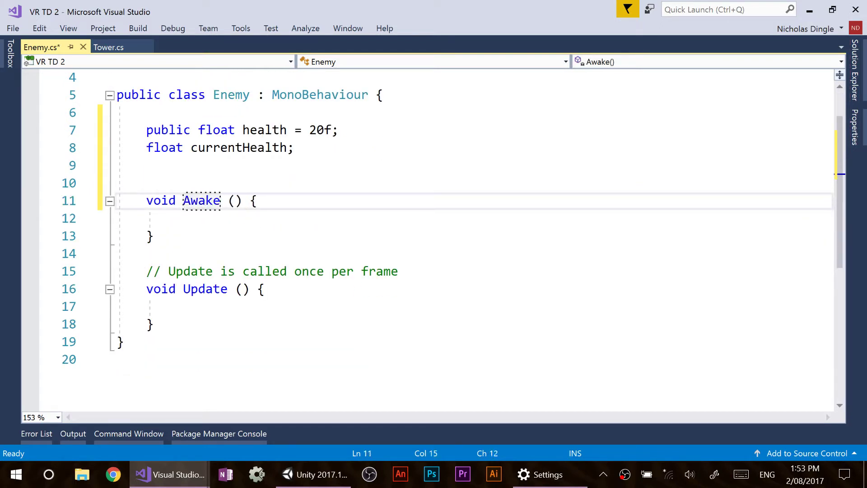
- Delete the Update method and its comment from the Enemy class, leaving blank lines before the closing brace
left_click_drag(154, 325, 149, 254)
key("BackSpace")
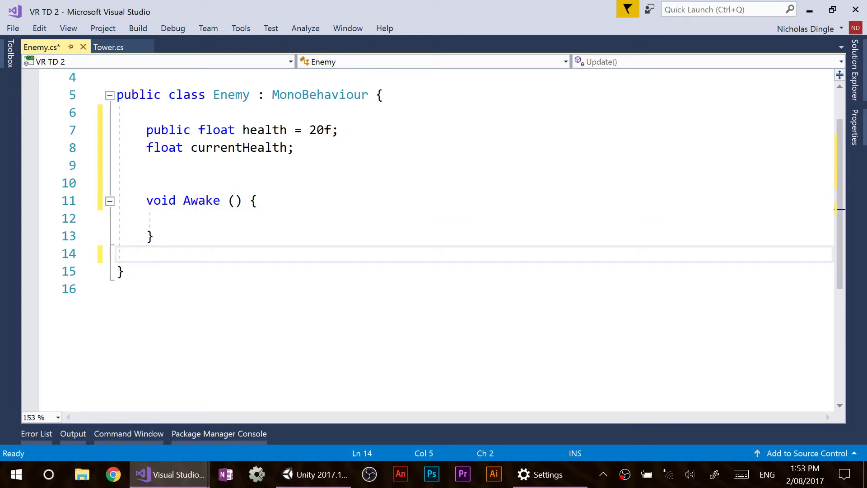
key("Return")
- Assign health to currentHealth inside Awake with "currentHealth = health;" and save the script
left_click(177, 218)
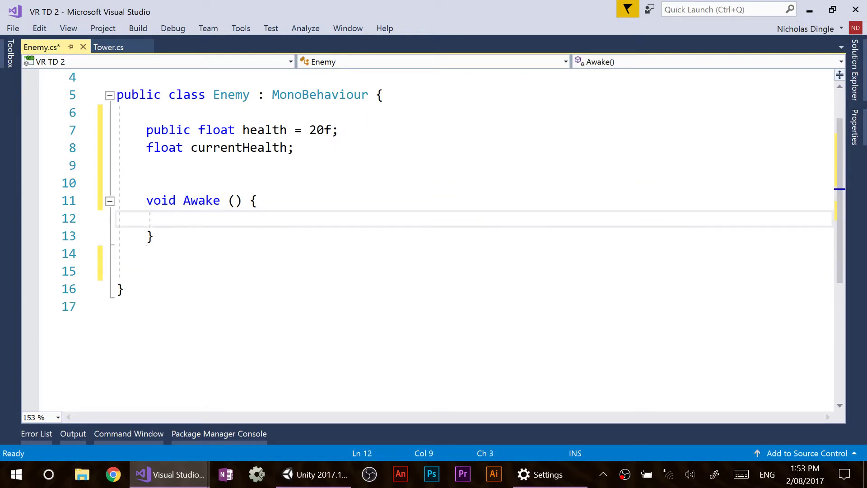
type("currentHealth =")
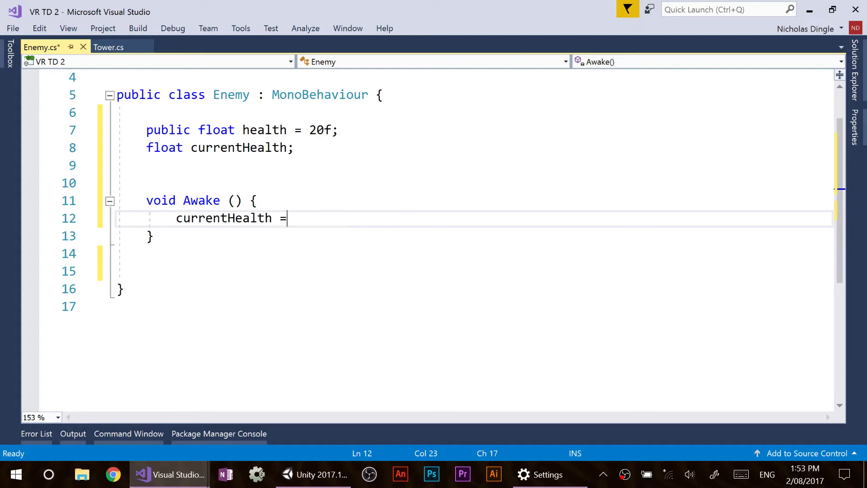
type(" health;")
key("ctrl+s")
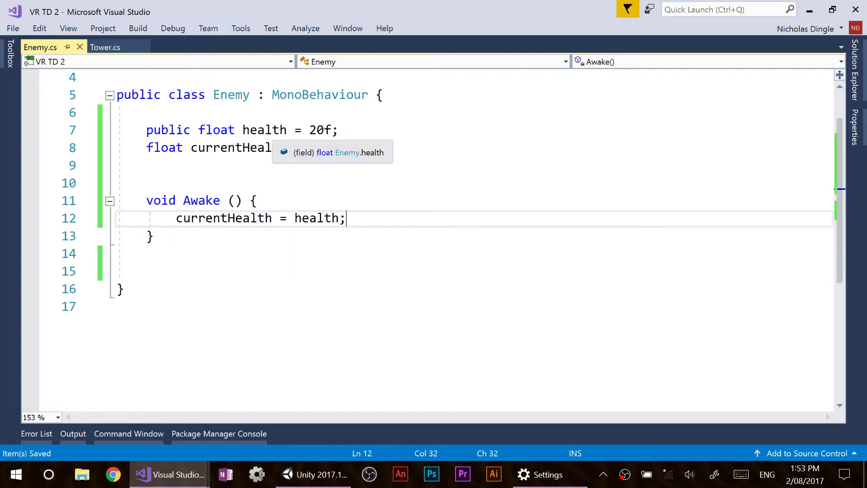
left_click(272, 131)
double_click(266, 148)
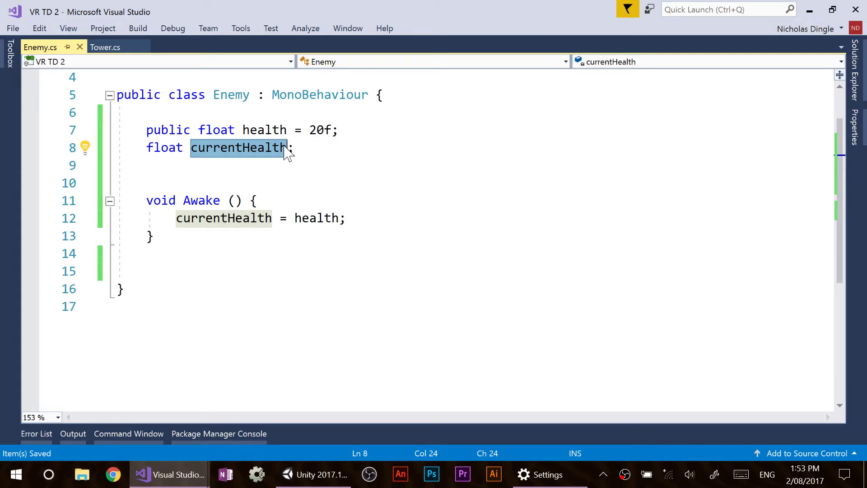
- Add the method signature "public void Hurt(float damage)" below the Awake method, separated by blank lines
left_click(154, 236)
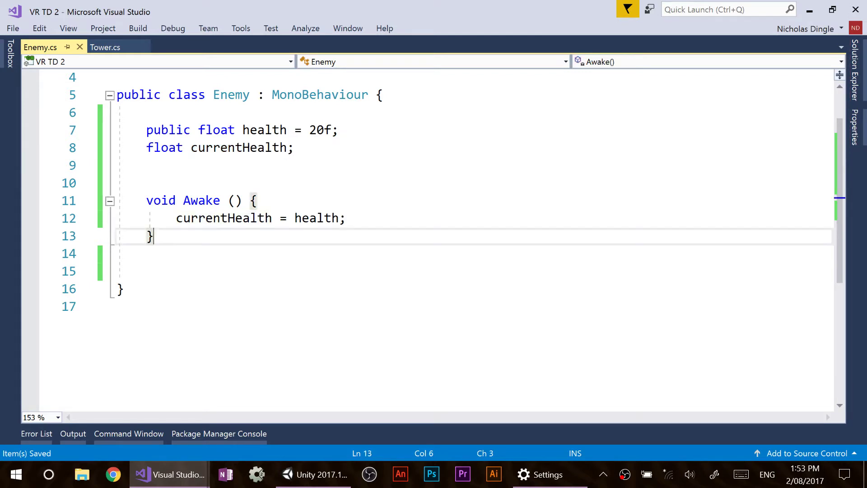
key("Return")
key("Return")
key("Return")
key("Return")
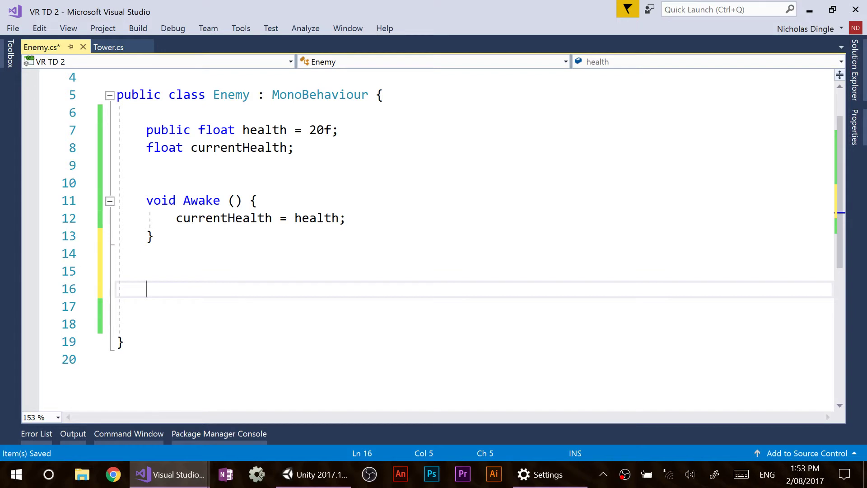
type("public void Hurt")
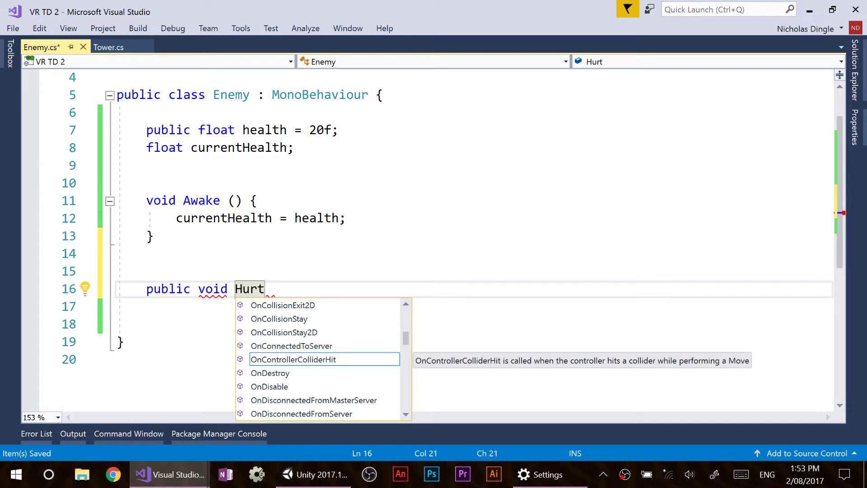
type("(")
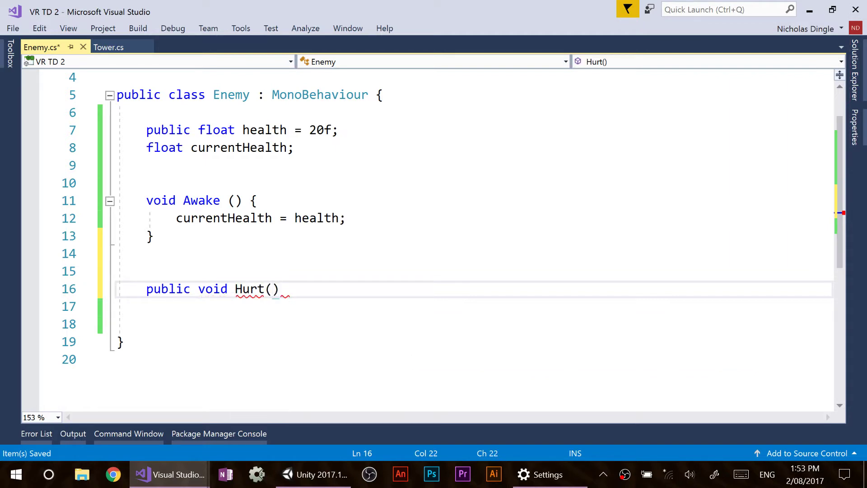
type("float dama")
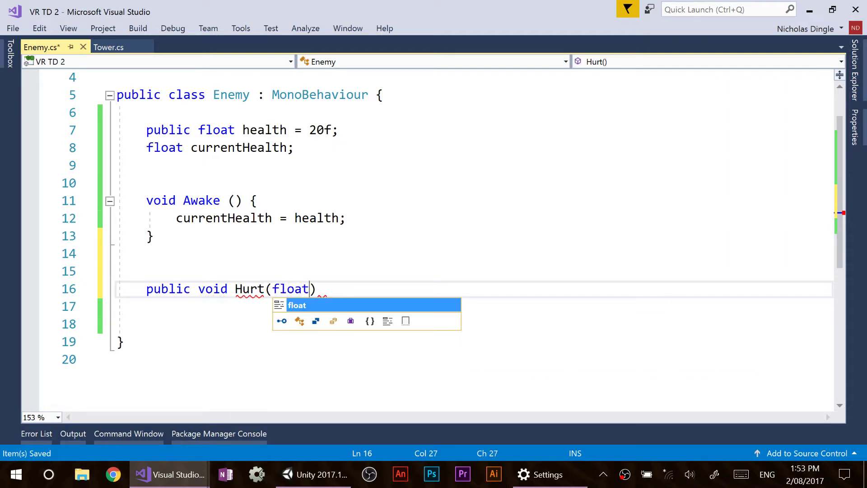
type("ge")
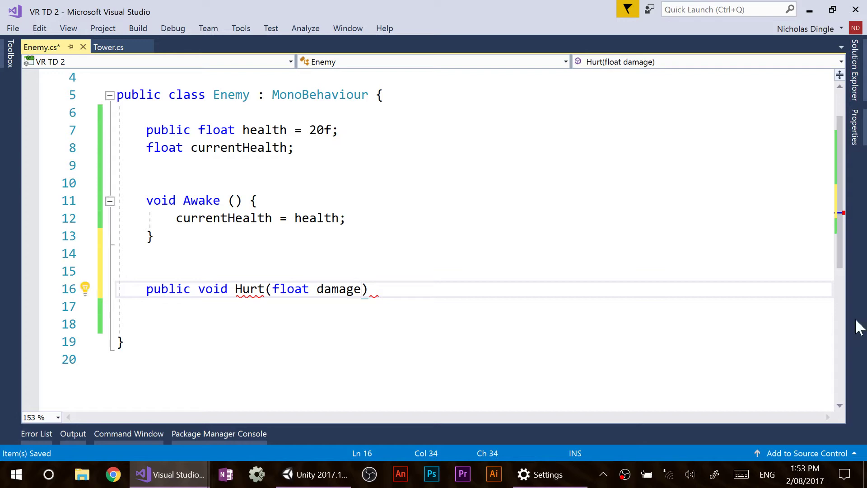
- Switch to Unity to check the Hurt message and damage argument in the Bullet script, then return to Enemy.cs in Visual Studio
left_click(314, 474)
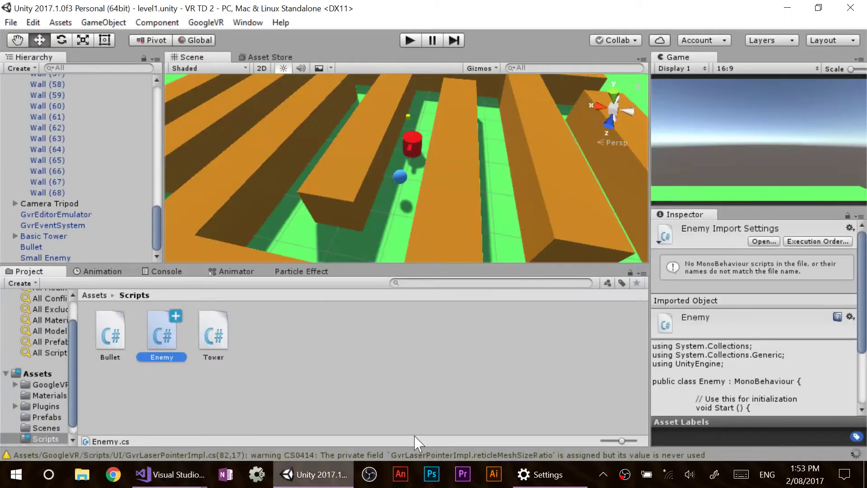
left_click(111, 334)
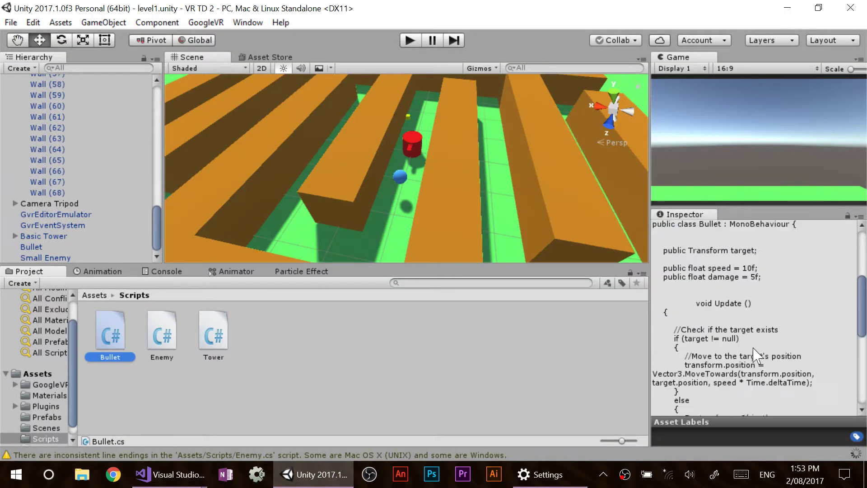
scroll(757, 358, "down", 3)
scroll(758, 358, "down", 3)
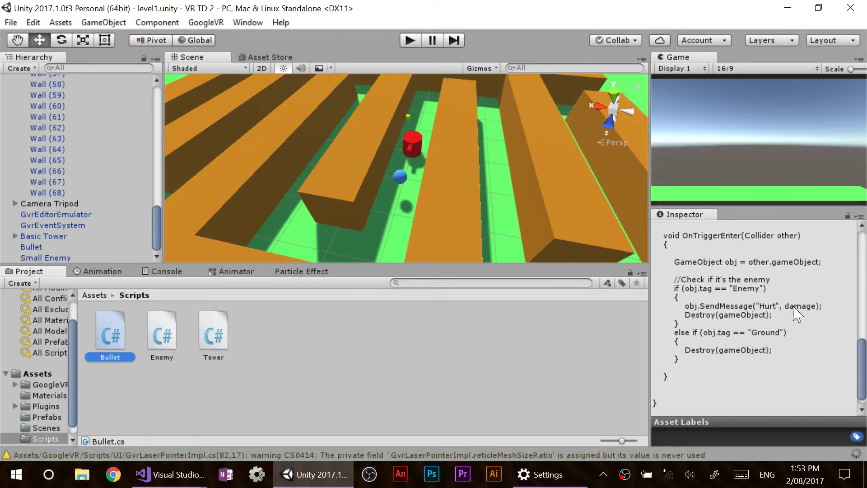
left_click(192, 455)
mouse_move(171, 471)
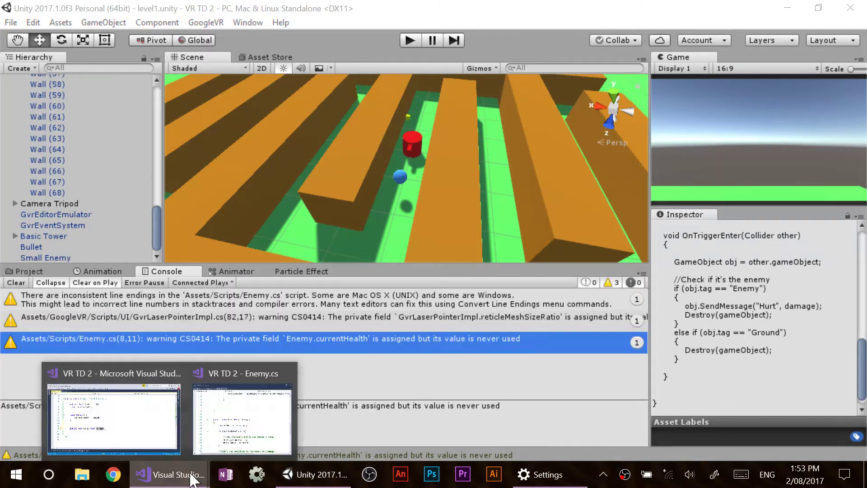
left_click(118, 435)
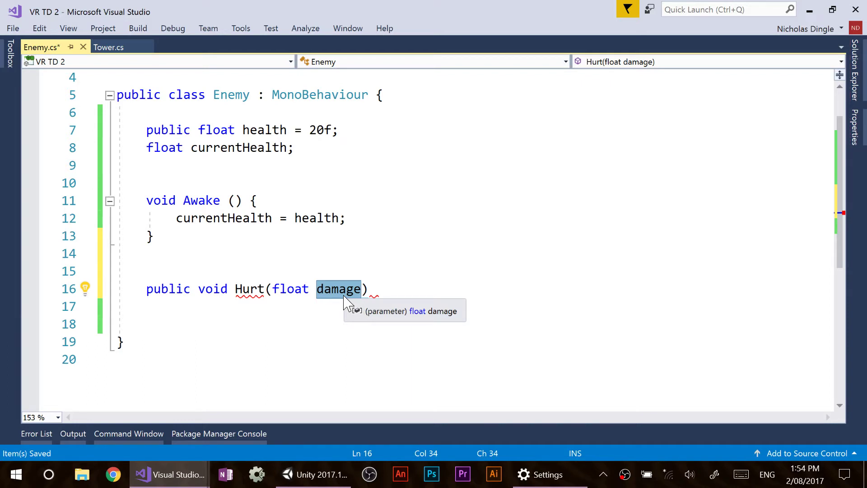
- Give the Hurt method a braced body with blank lines for its statements
key("End")
type("{")
key("Return")
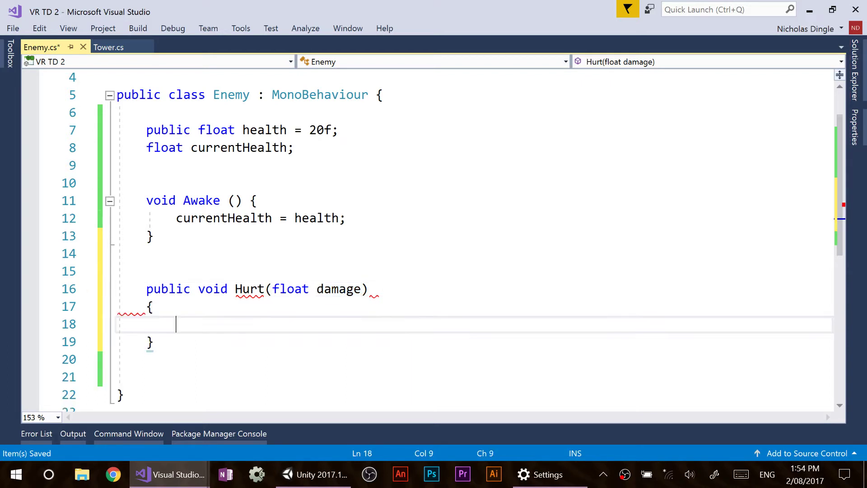
key("Return")
key("Return")
key("Up")
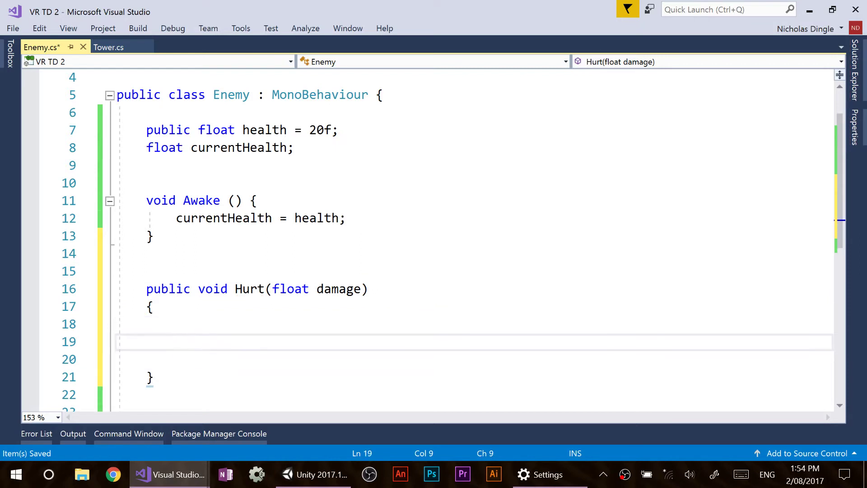
- Subtract the damage inside Hurt with "currentHealth -= damage;" and save the script
type("currentHealth ")
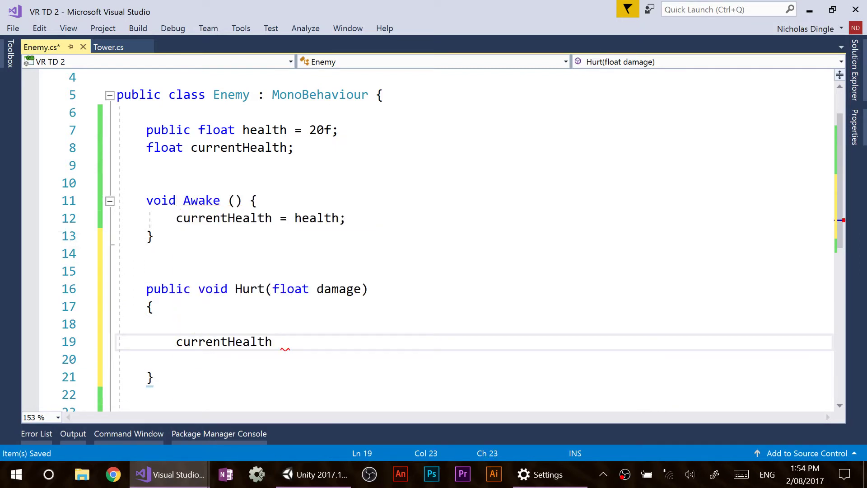
type("-= da")
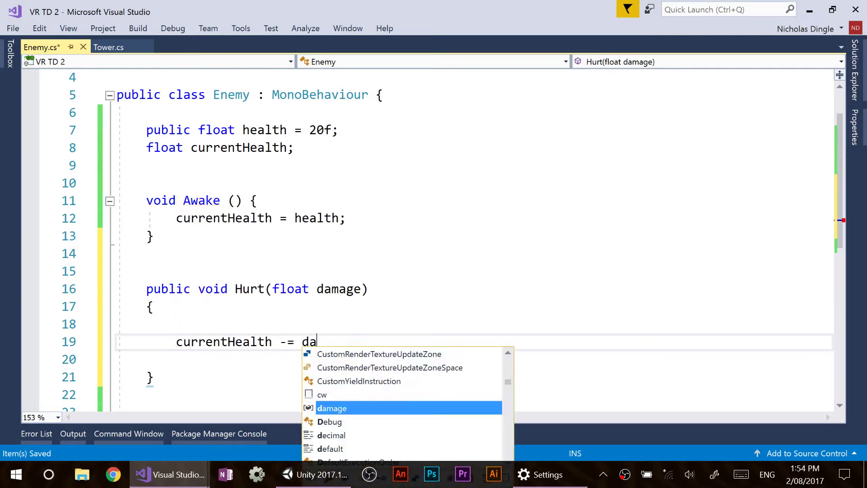
type("mage;")
key("ctrl+s")
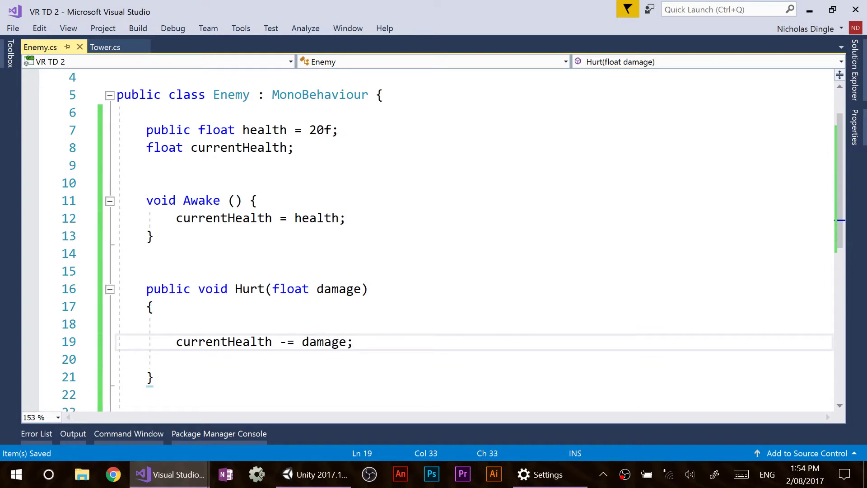
- Add an "if (currentHealth <= 0)" block with braces below the damage subtraction in Hurt
key("Return")
key("Return")
scroll(434, 240, "down", 2)
key("ctrl+s")
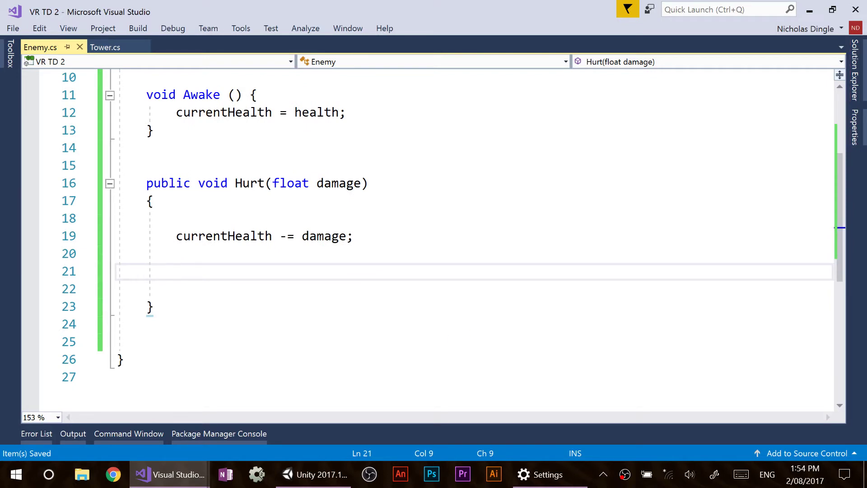
type("if (curr")
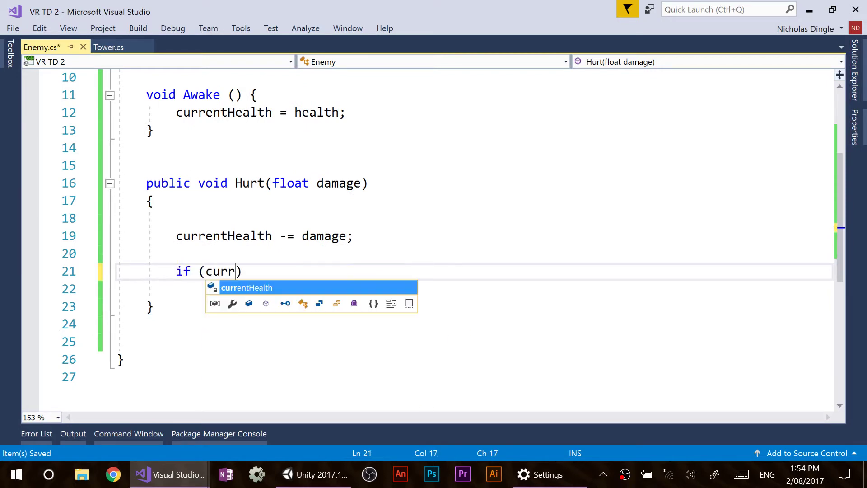
type("entHealth <= 0")
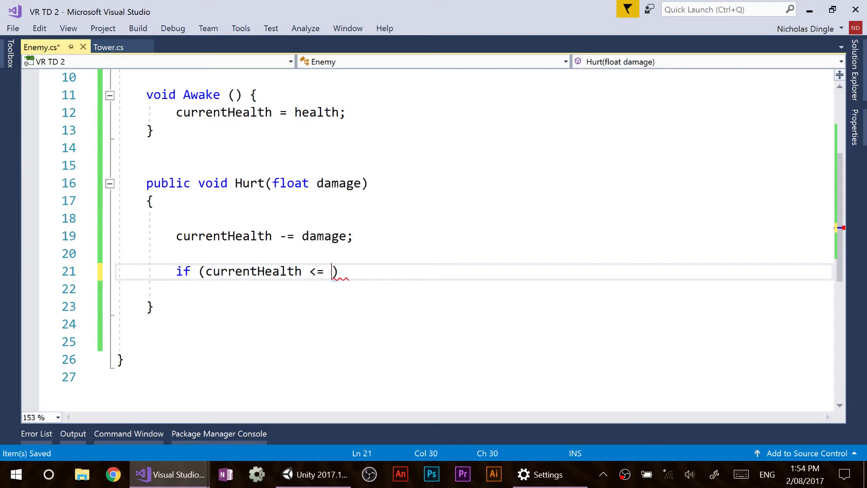
type(")")
key("Return")
type("{")
key("Return")
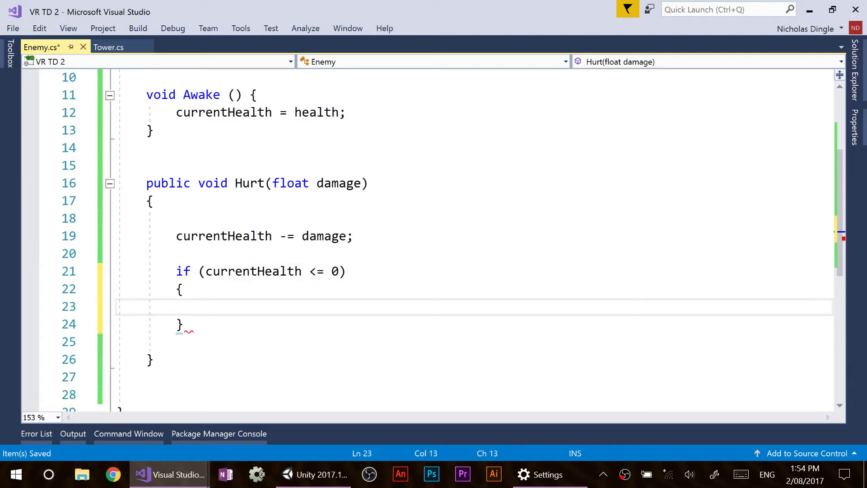
- Write "Destroy(gameObject);" with a lowercase g inside the if block and save the script
type("Destroy(game")
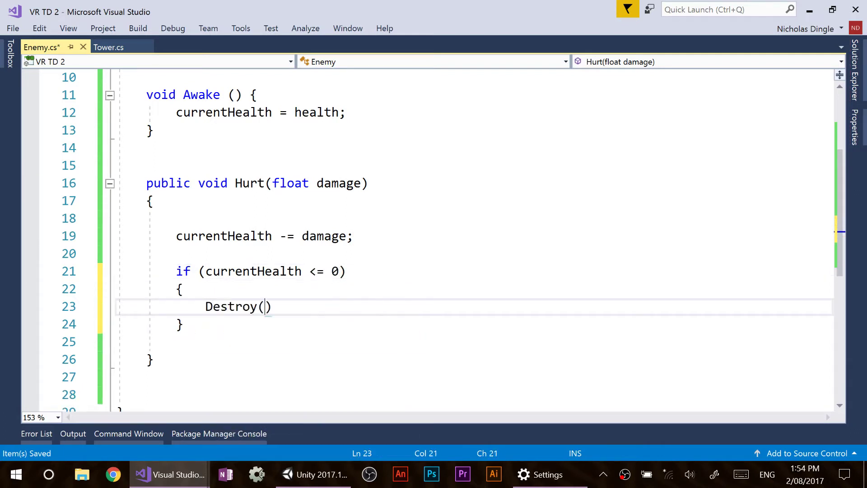
key("Up")
key("Tab")
type(");")
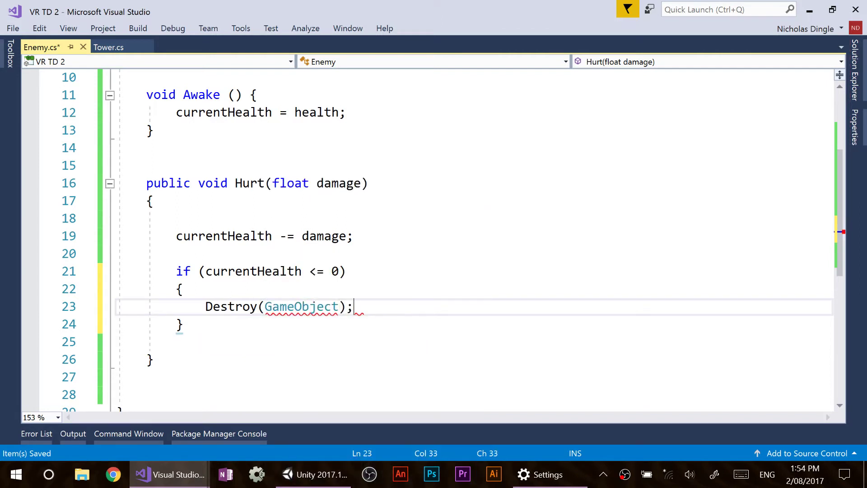
key("Left")
key("Left")
key("ctrl+Left")
key("Delete")
type("g")
key("ctrl+s")
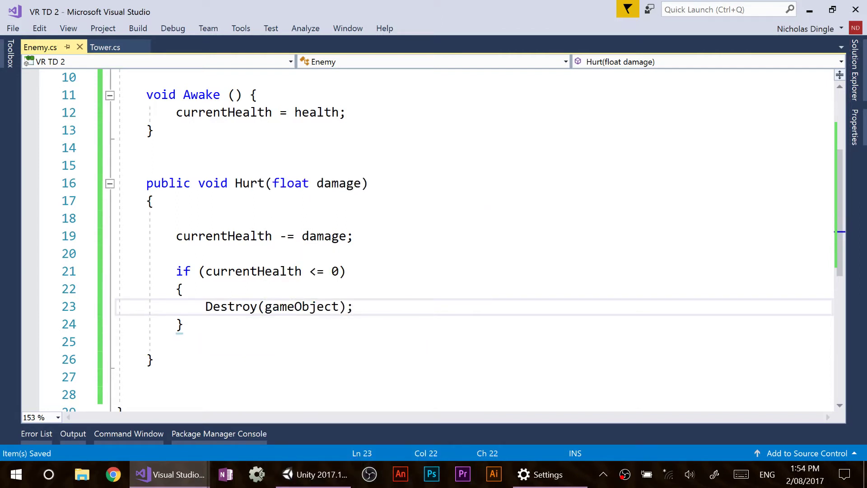
double_click(298, 307)
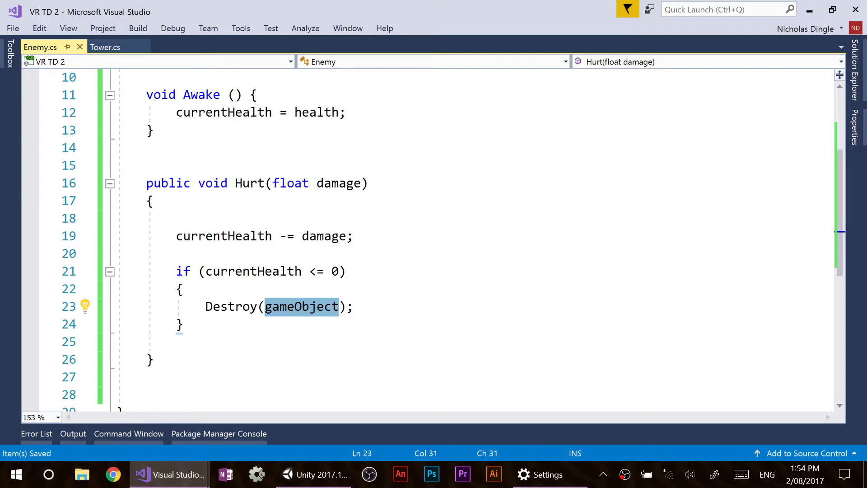
- Insert the comment "//Did we die?" above the if statement in Hurt and save the script
key("Up")
key("Up")
key("Up")
key("Return")
type("//")
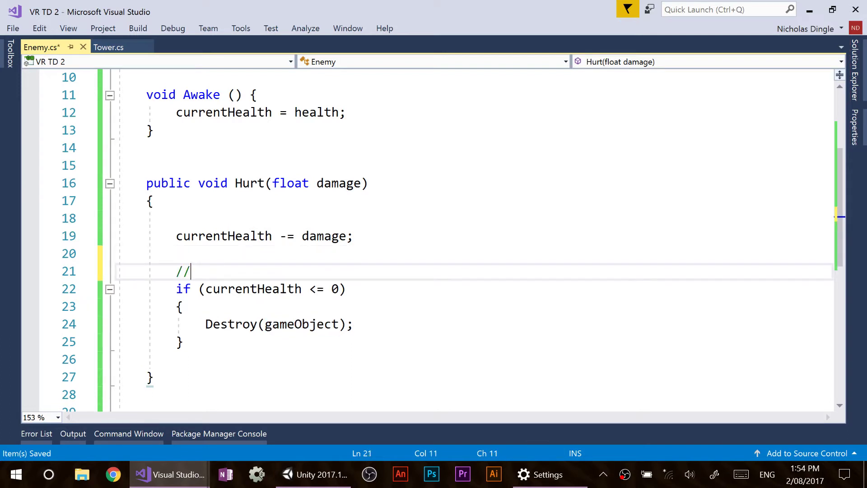
type("Did we die?")
key("ctrl+s")
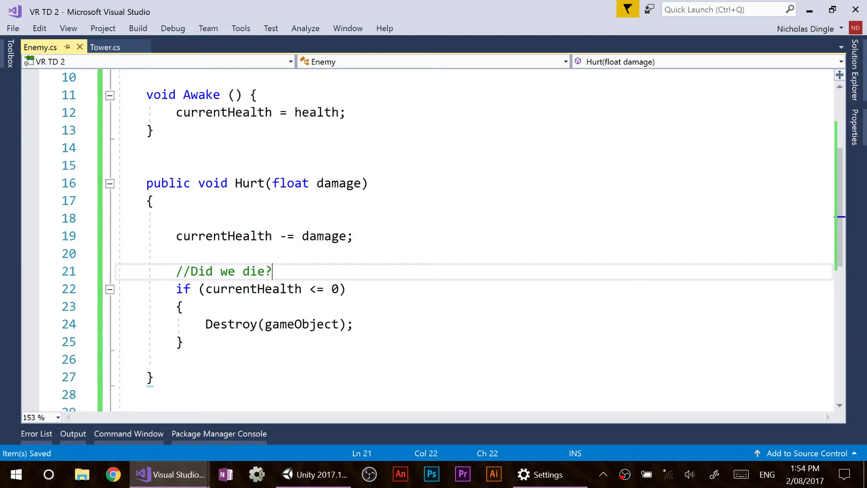
- Review the finished Enemy script, checking the damage subtraction and the currentHealth condition in Hurt
scroll(429, 239, "up", 2)
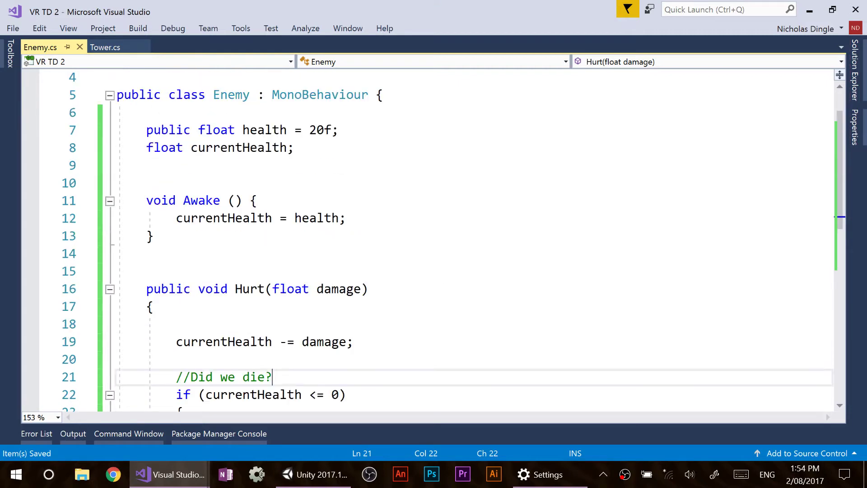
scroll(429, 239, "down", 2)
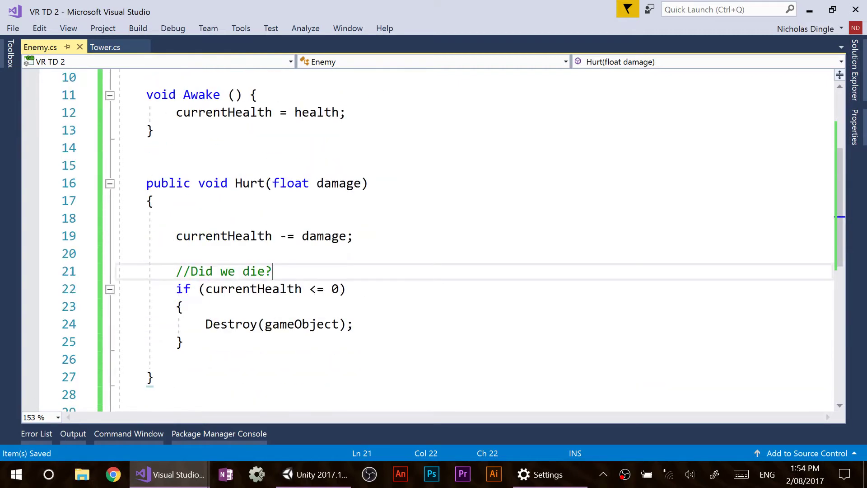
left_click(318, 235)
double_click(341, 238)
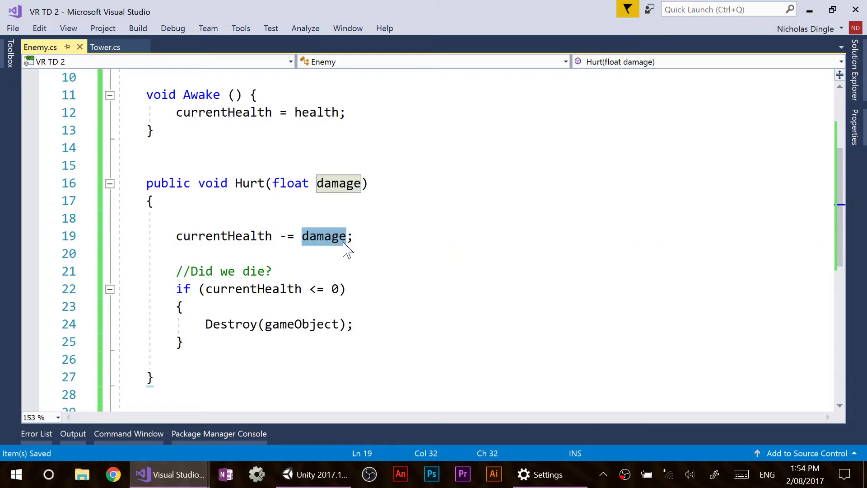
scroll(344, 244, "down", 2)
left_click(280, 183)
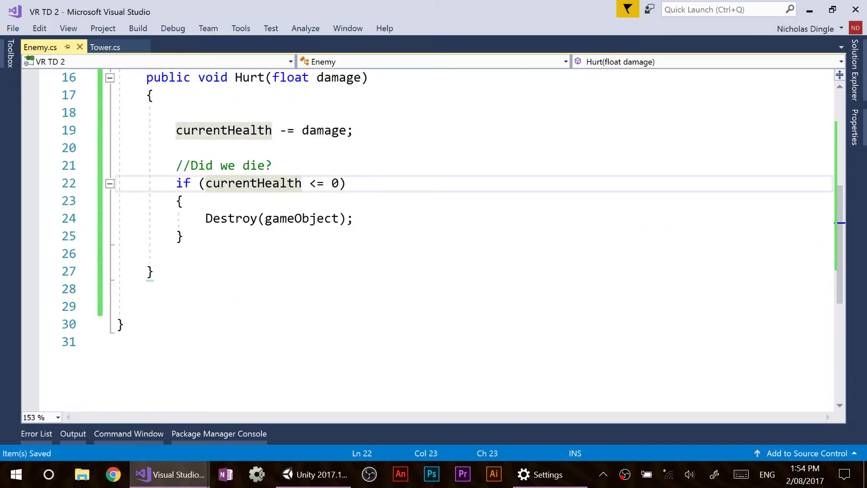
left_click(345, 183)
- Switch to Unity, play the scene to test the bullets, check the console output, and stop playback
left_click(314, 474)
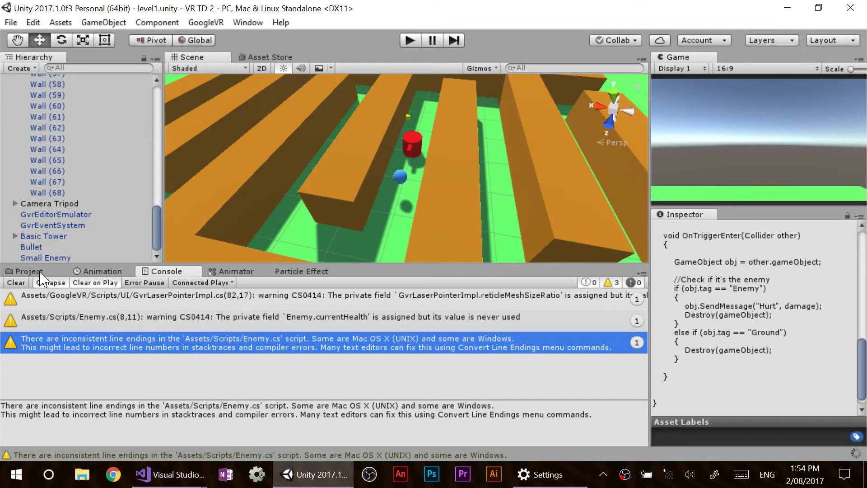
mouse_move(307, 479)
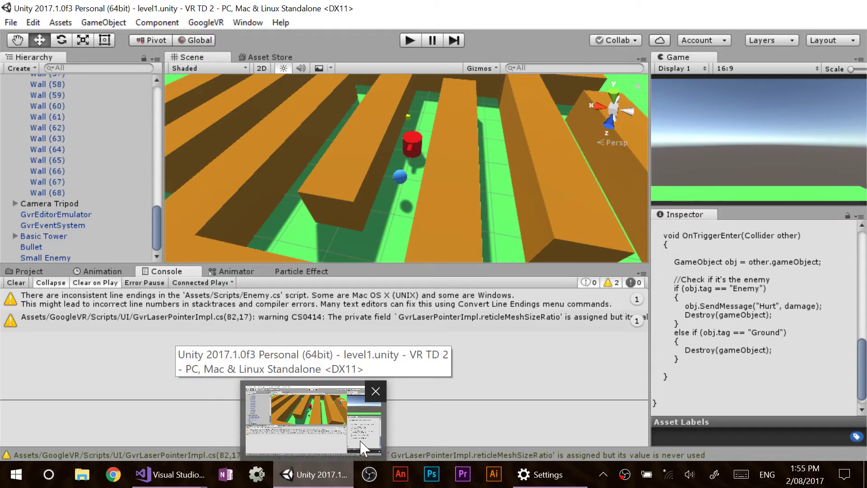
left_click(32, 271)
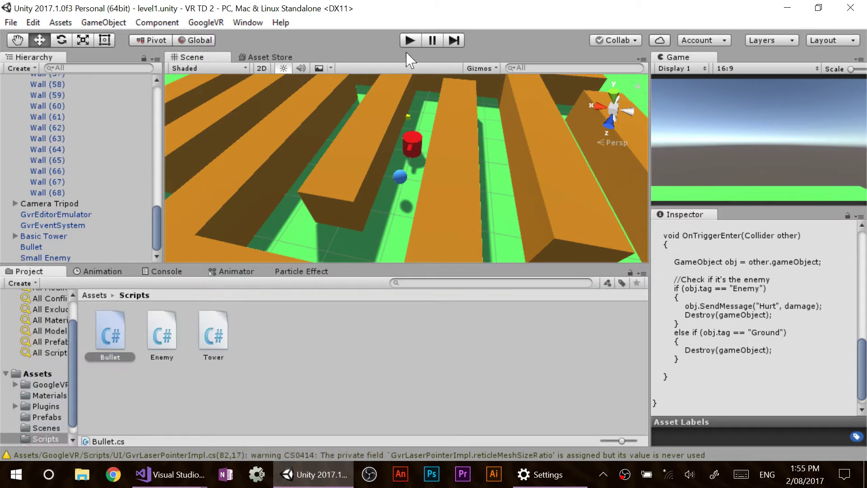
left_click(409, 41)
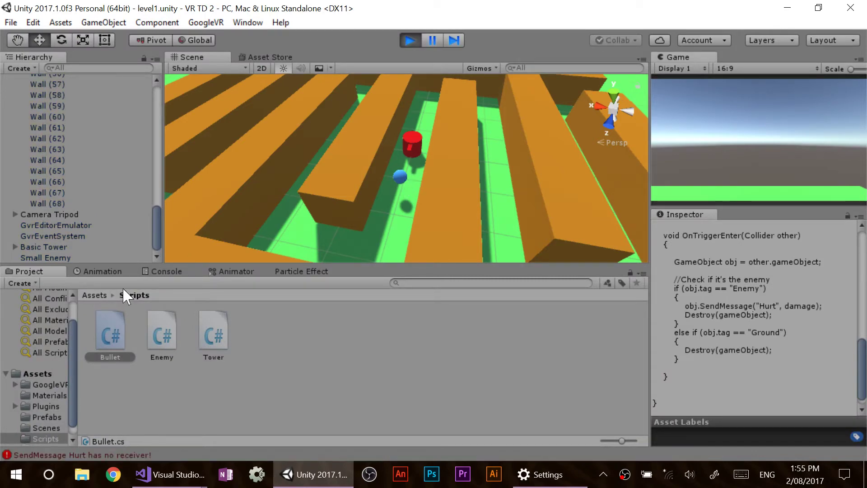
left_click(161, 271)
left_click(408, 40)
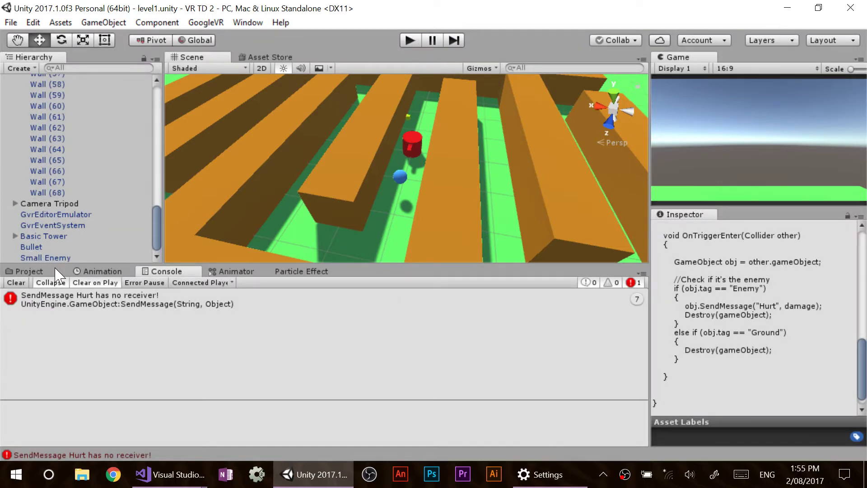
- Attach the Enemy script to the Small Enemy object, and run and stop the scene to test it
left_click(58, 273)
left_click(154, 343)
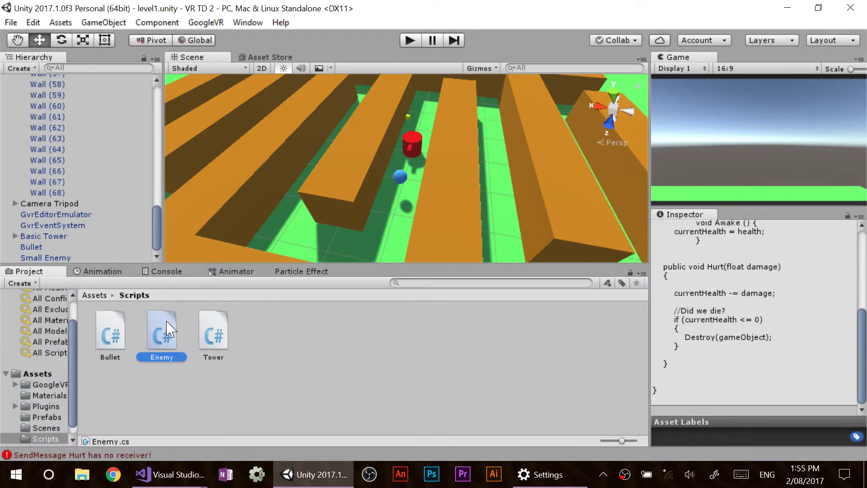
left_click_drag(169, 328, 80, 260)
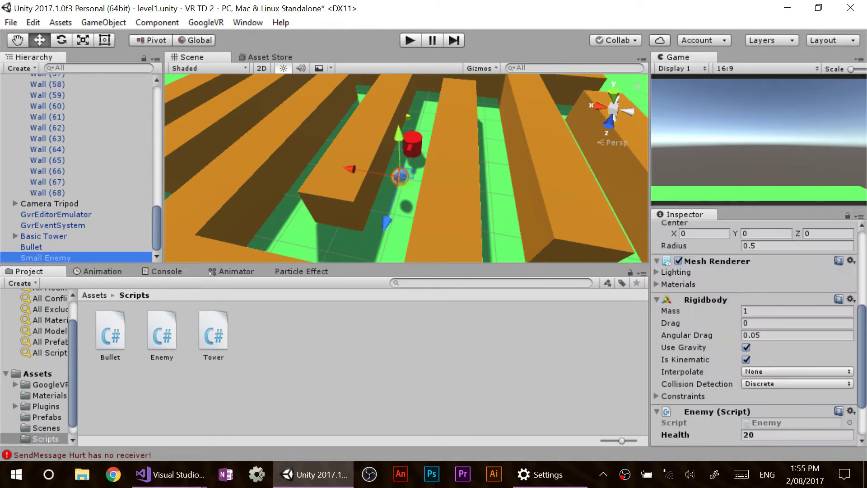
left_click(829, 256)
scroll(803, 345, "down", 5)
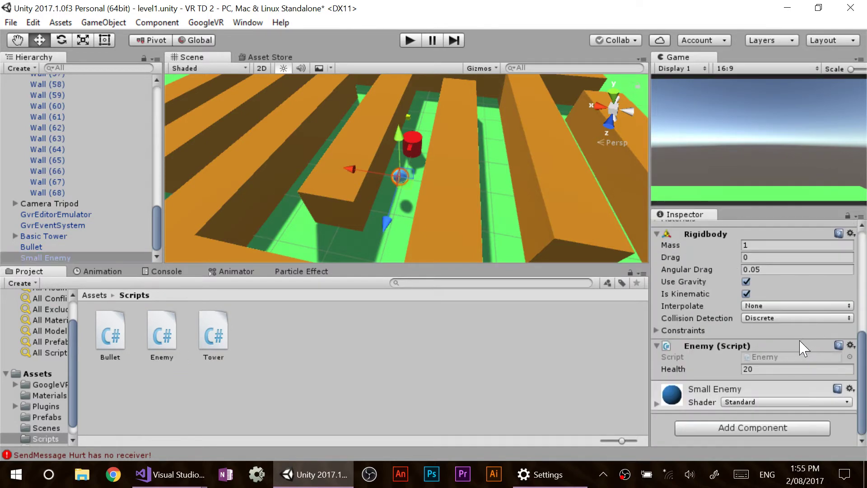
left_click(409, 41)
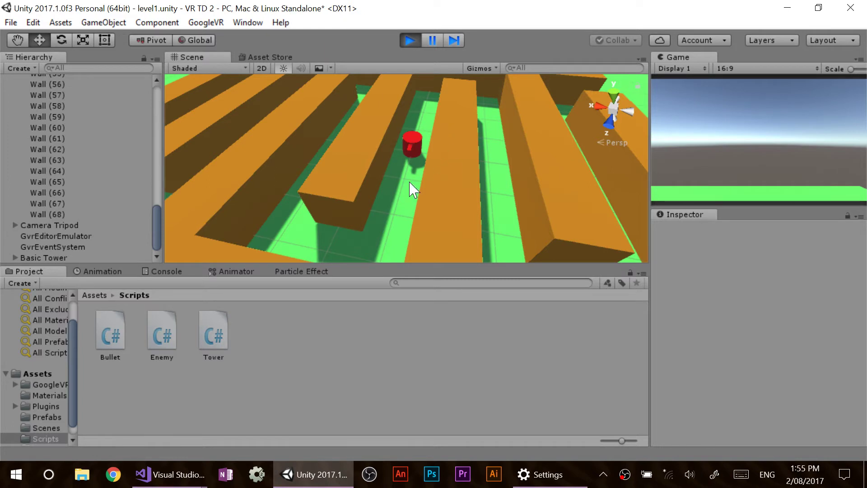
left_click(405, 43)
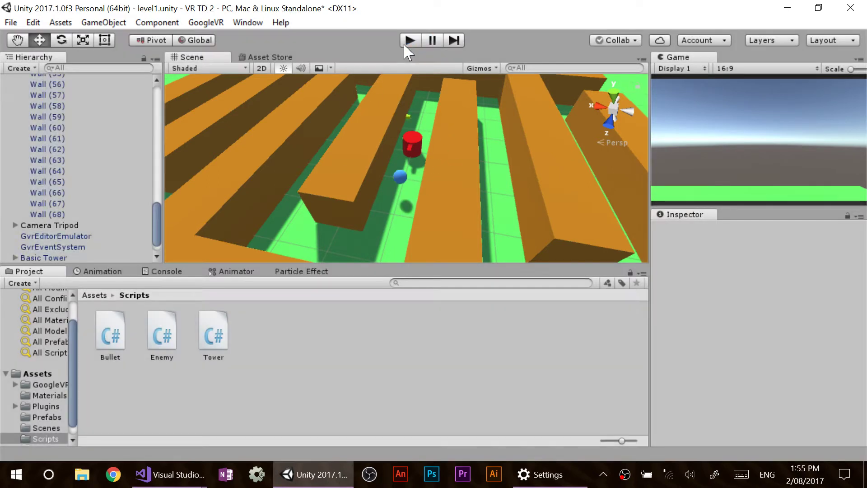
- Delete the Bullet object from the scene and collapse the [Environment] group in the hierarchy
left_click(409, 116)
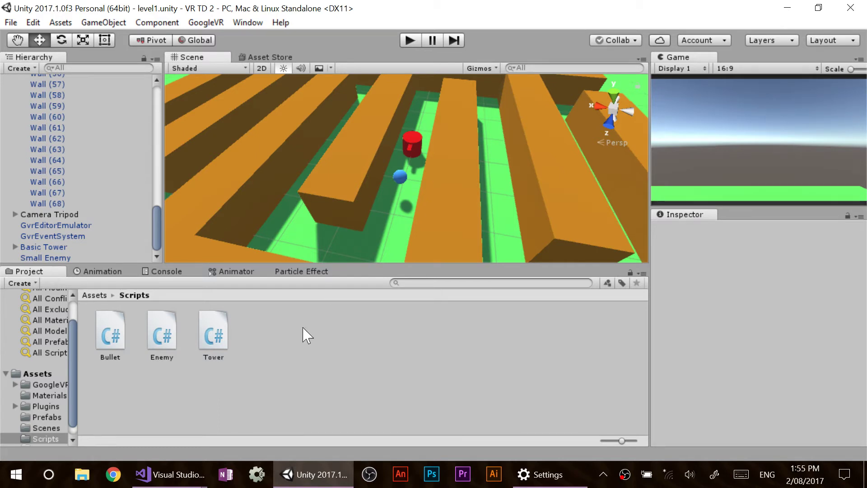
scroll(97, 225, "up", 15)
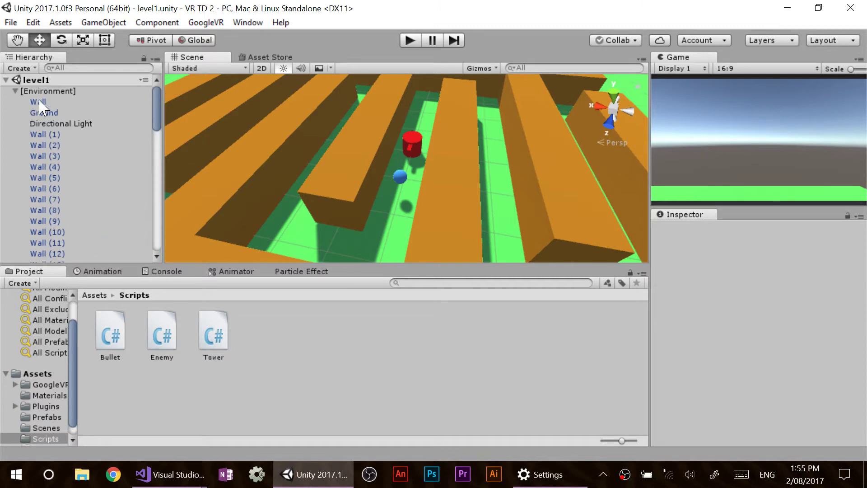
left_click(15, 91)
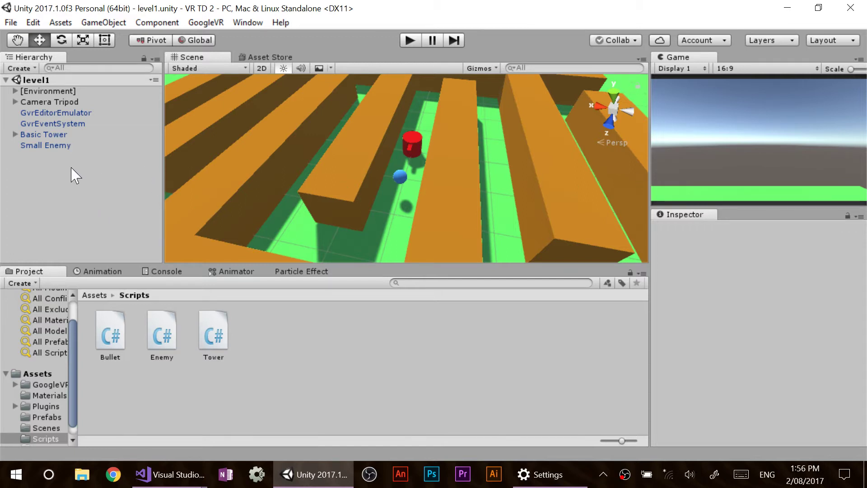
- Create an empty object at the root of the level1 scene and name it HealthBar
right_click(36, 155)
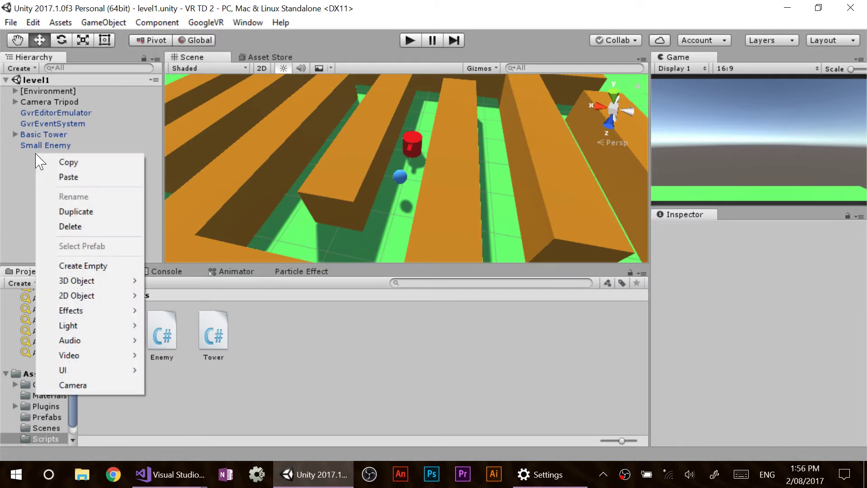
left_click(112, 266)
left_click(727, 230)
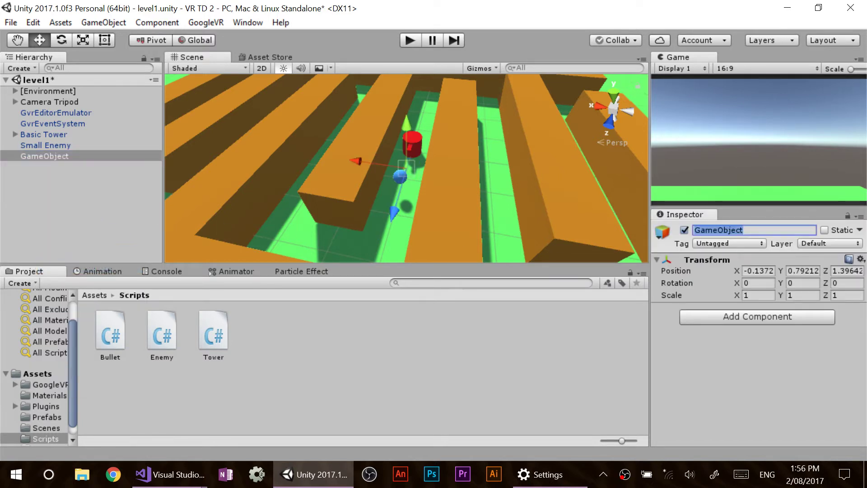
type("HealthBar")
key("Return")
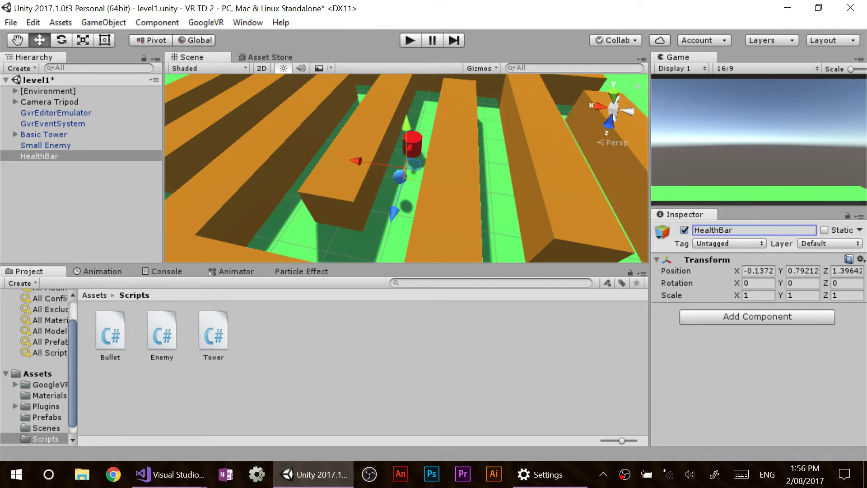
left_click(760, 294)
type("0.3")
key("Tab")
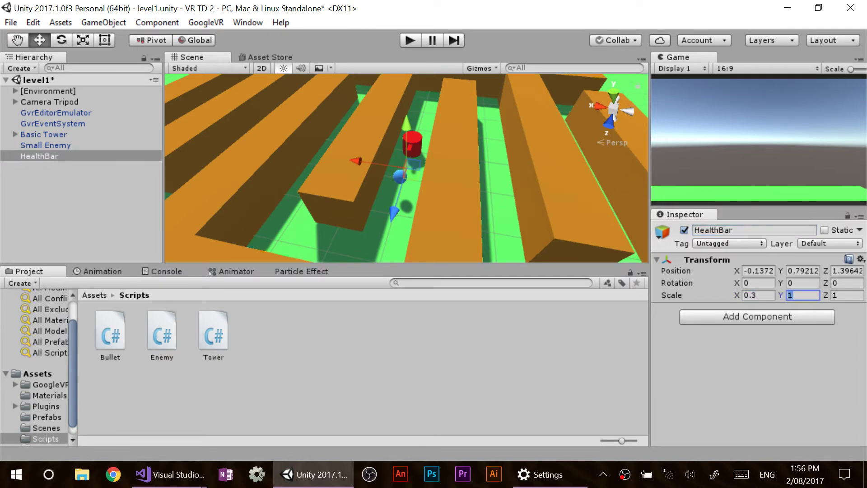
key("BackSpace")
type("1")
left_click(759, 283)
left_click(759, 295)
type("1")
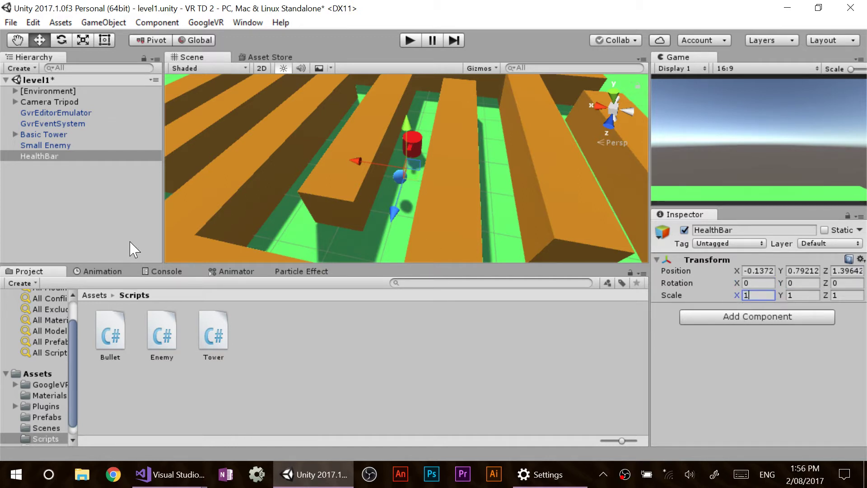
- Create a cube named Not Healthy as a child of HealthBar and remove its Box Collider component
left_click(63, 171)
left_click(63, 157)
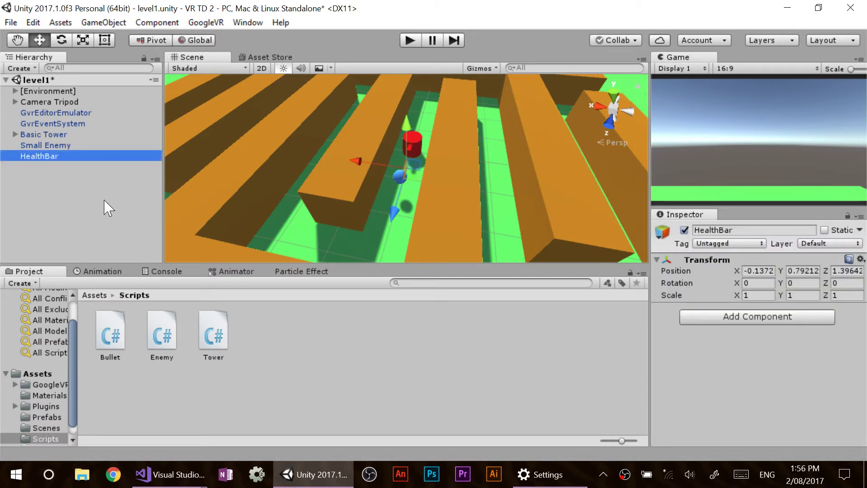
right_click(55, 156)
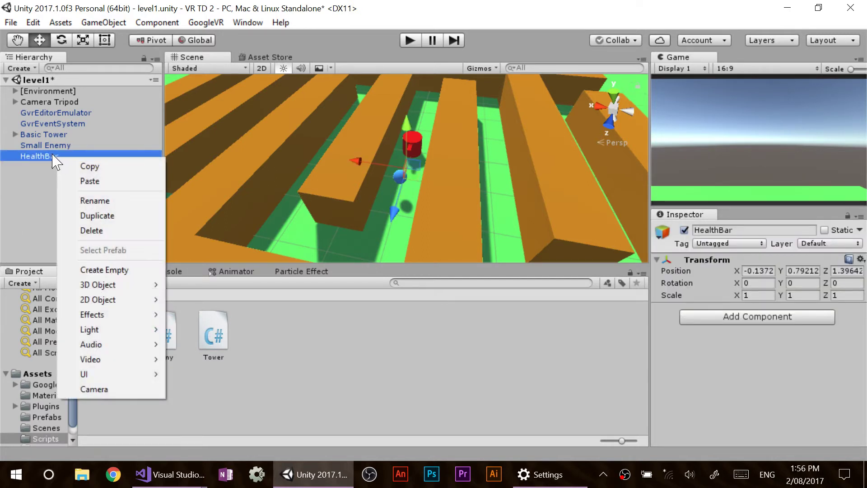
mouse_move(130, 286)
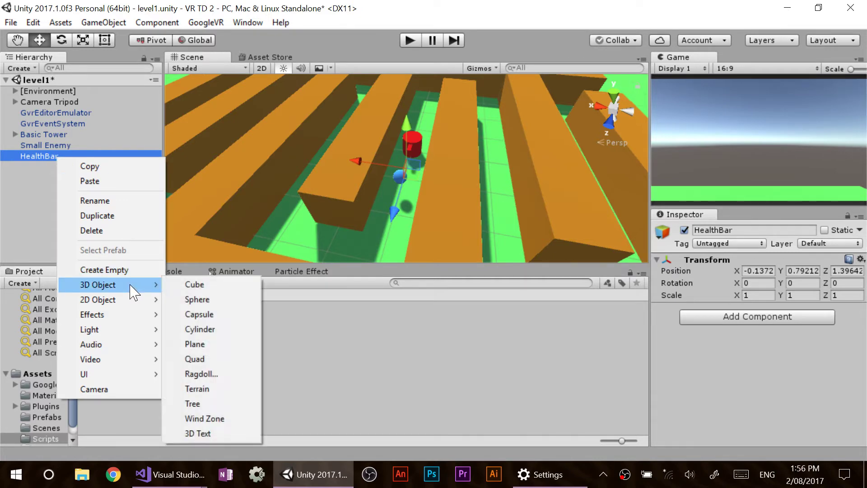
left_click(194, 285)
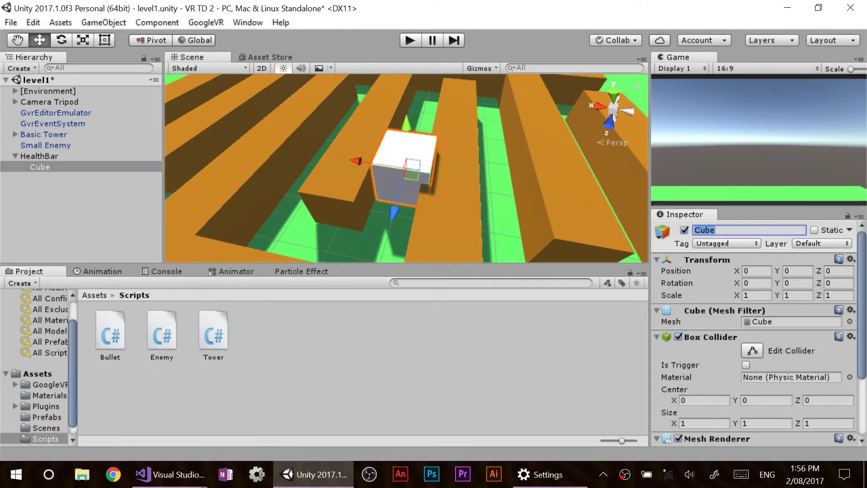
type("Not Healthy")
key("Return")
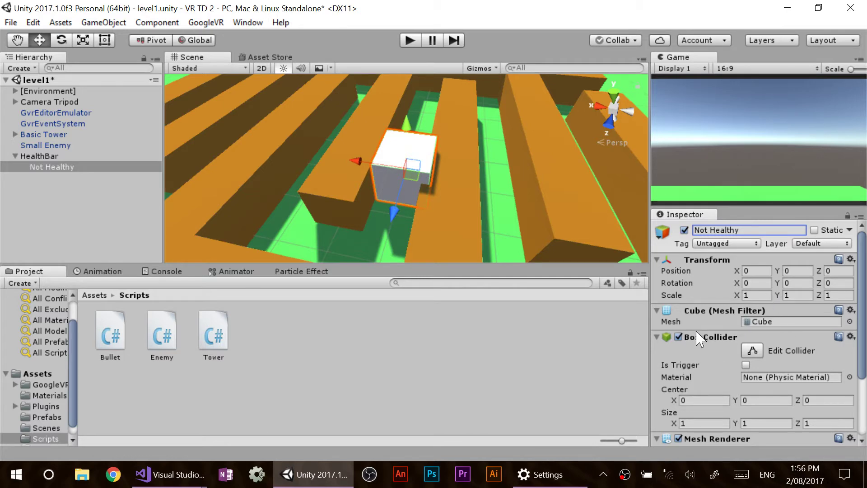
left_click(851, 337)
left_click(804, 372)
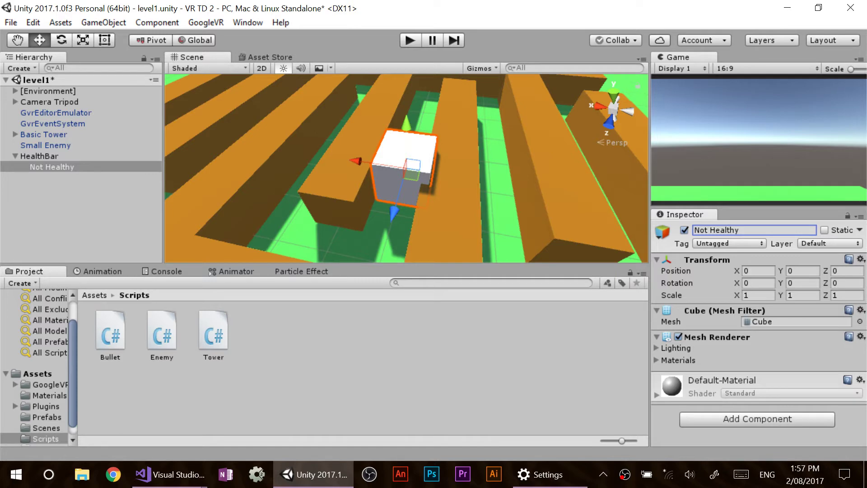
- Scale the Not Healthy cube to 2.9 in X, 0.1 in Y and 0.9 in Z
left_click(767, 296)
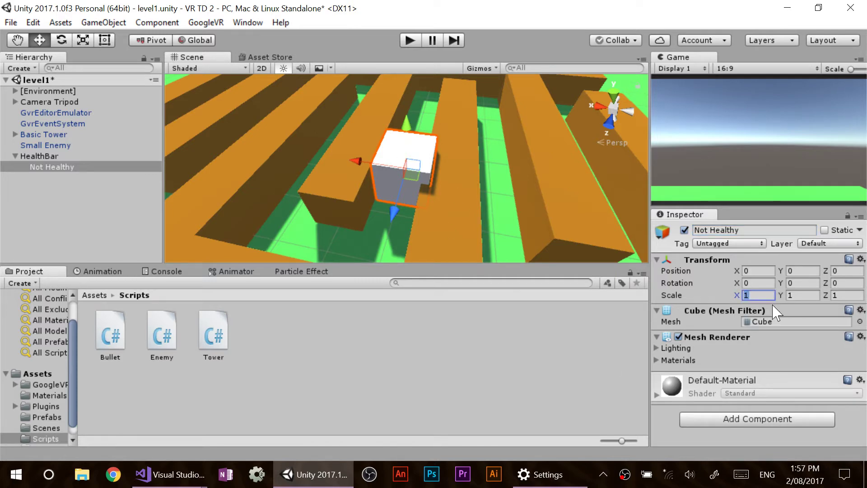
type("2.9")
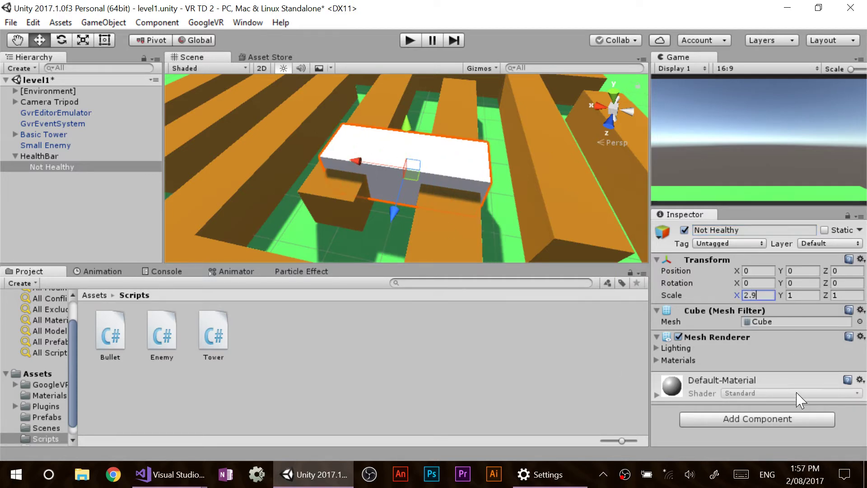
key("Tab")
type(".9")
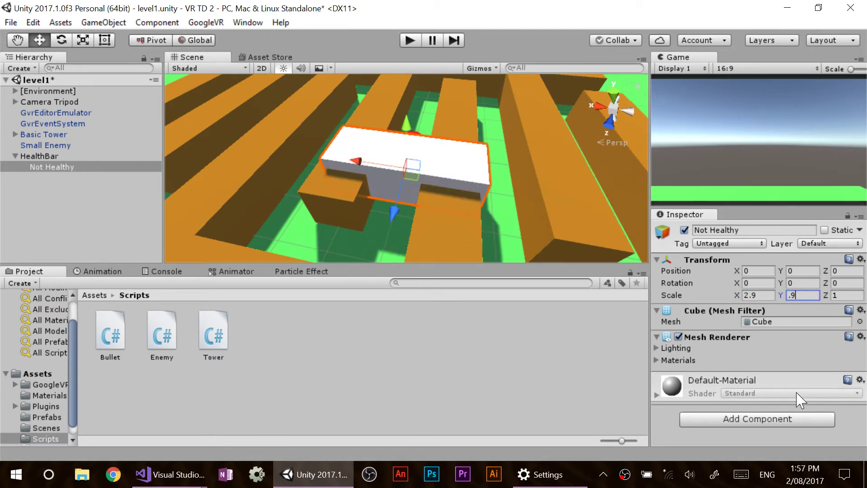
key("Tab")
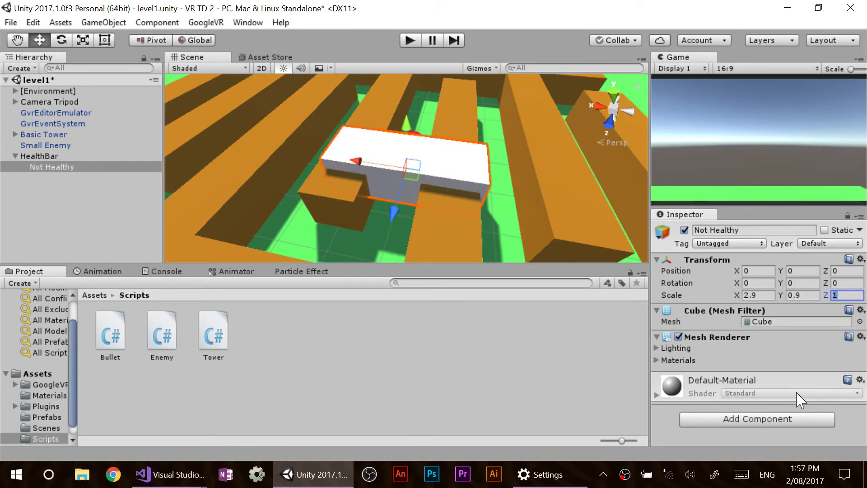
type(".9")
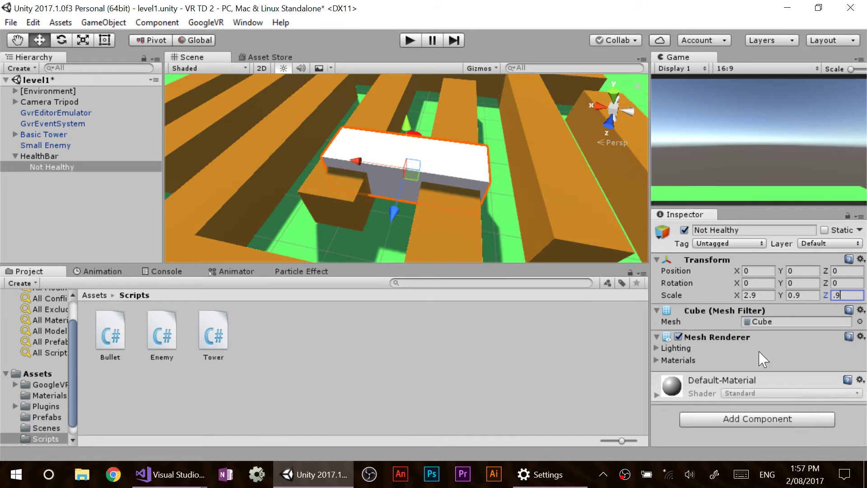
left_click(803, 295)
type(".1")
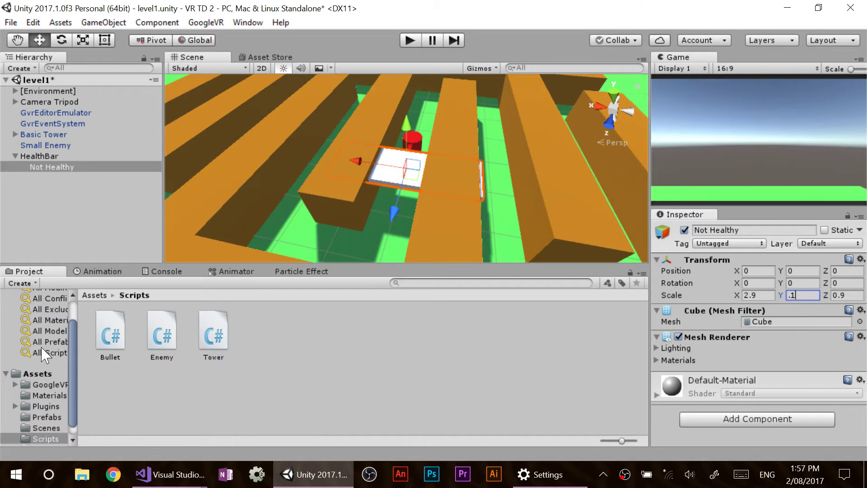
- Apply the red Tower material to Not Healthy and raise the HealthBar object to about Y 1.41, above the walls
left_click(47, 396)
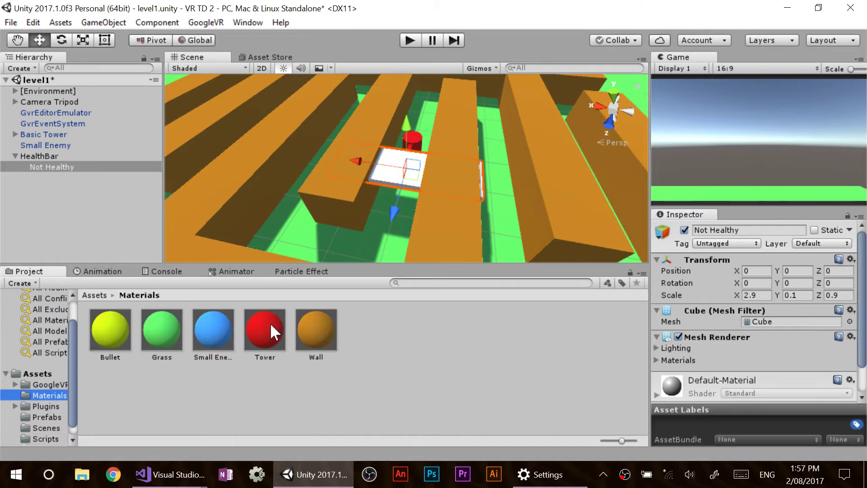
mouse_move(270, 322)
left_mouse_down()
mouse_move(87, 203)
mouse_move(58, 169)
mouse_move(63, 174)
left_mouse_up()
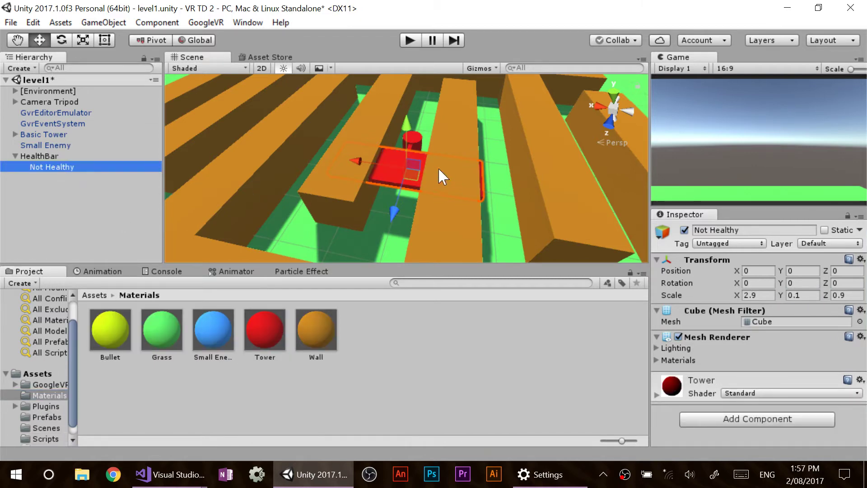
left_click(67, 157)
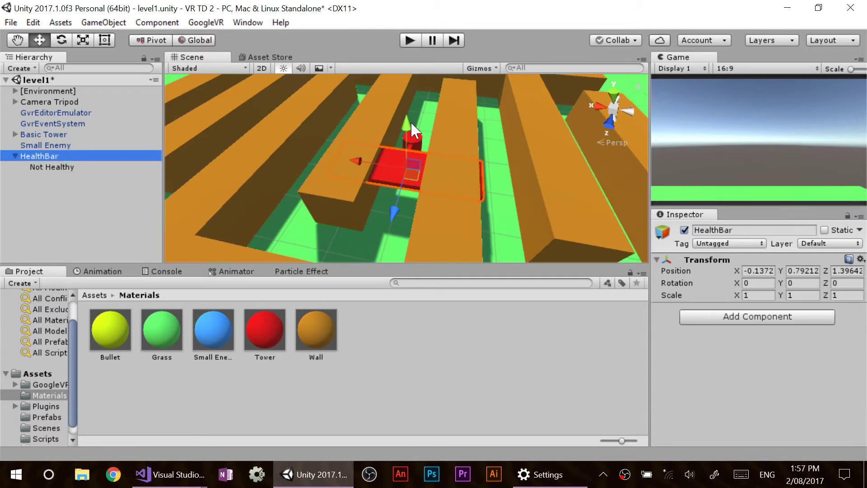
mouse_move(410, 121)
left_mouse_down()
mouse_move(415, 101)
mouse_move(487, 144)
mouse_move(512, 179)
left_mouse_up()
left_click(136, 166)
left_click_drag(413, 159, 513, 195, "alt")
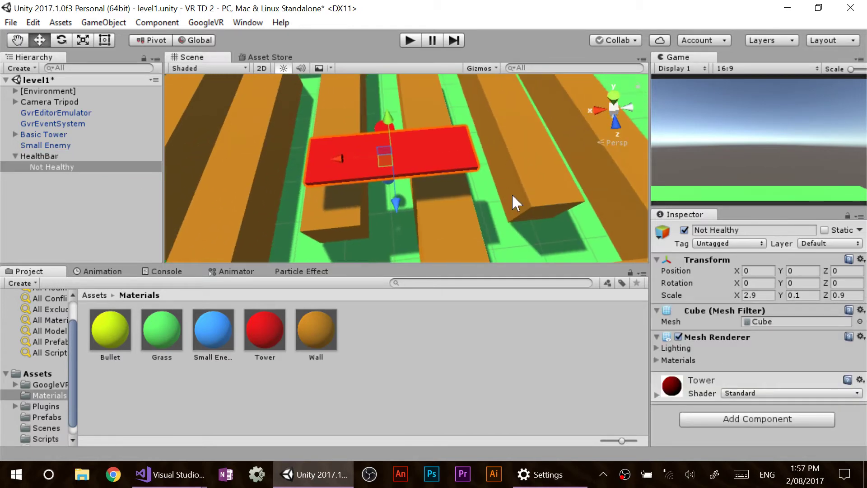
- Try shrinking the Not Healthy cube to an X scale of 1.9, and undo the change
left_click(49, 158)
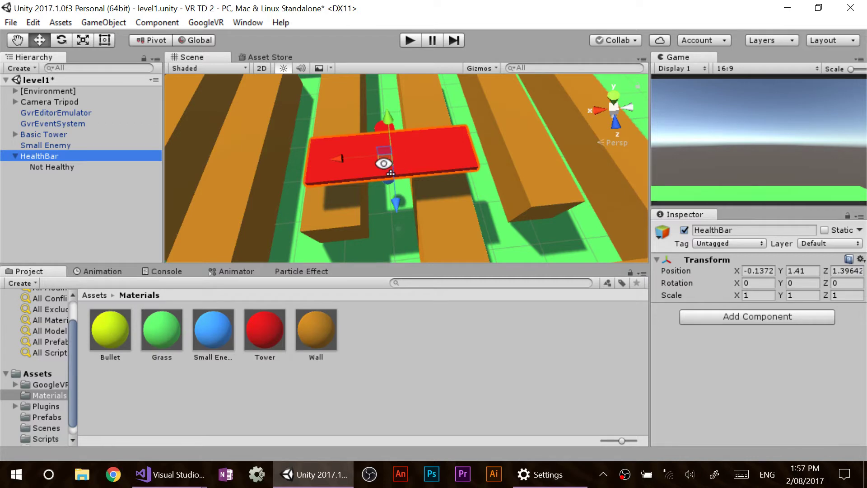
mouse_move(384, 163)
right_mouse_down()
mouse_move(596, 163)
mouse_move(485, 209)
mouse_move(443, 192)
mouse_move(557, 129)
mouse_move(540, 175)
mouse_move(587, 206)
mouse_move(536, 205)
mouse_move(519, 189)
mouse_move(516, 201)
right_mouse_up()
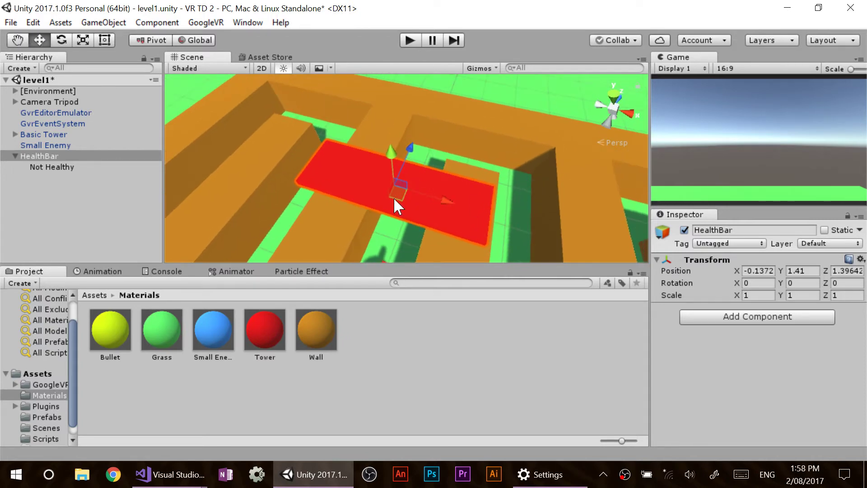
right_click_drag(393, 197, 421, 186)
left_click(92, 167)
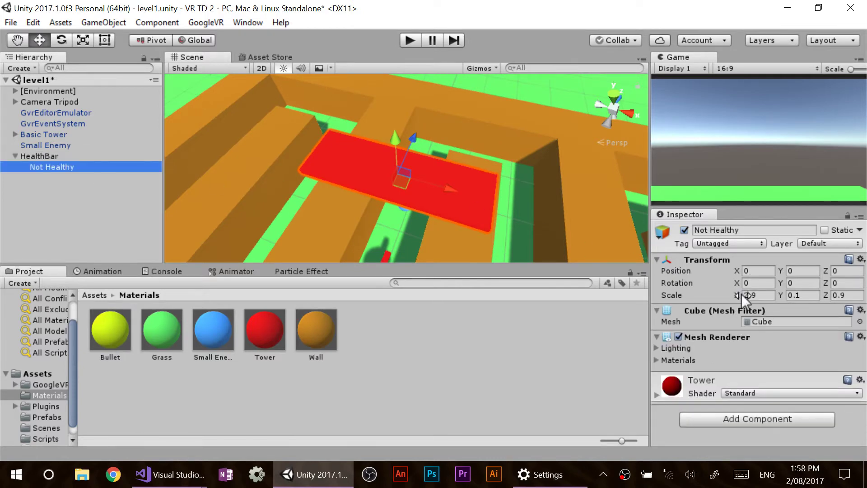
left_click_drag(737, 294, 708, 298)
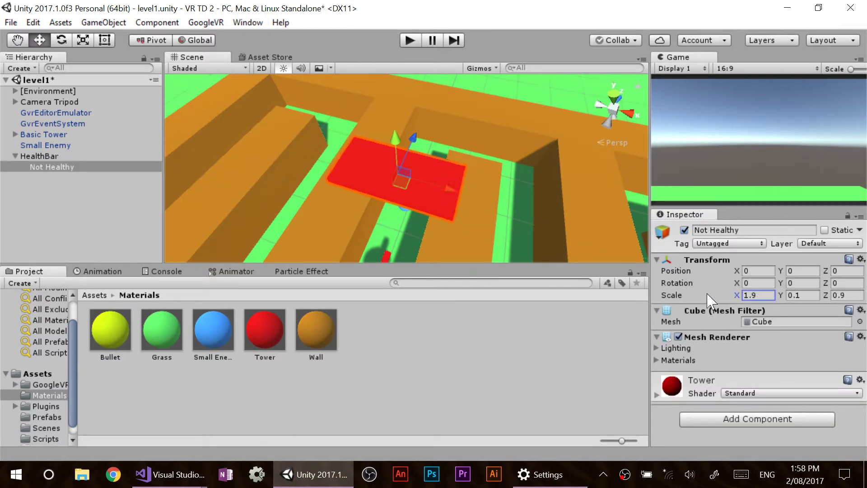
key("ctrl+z")
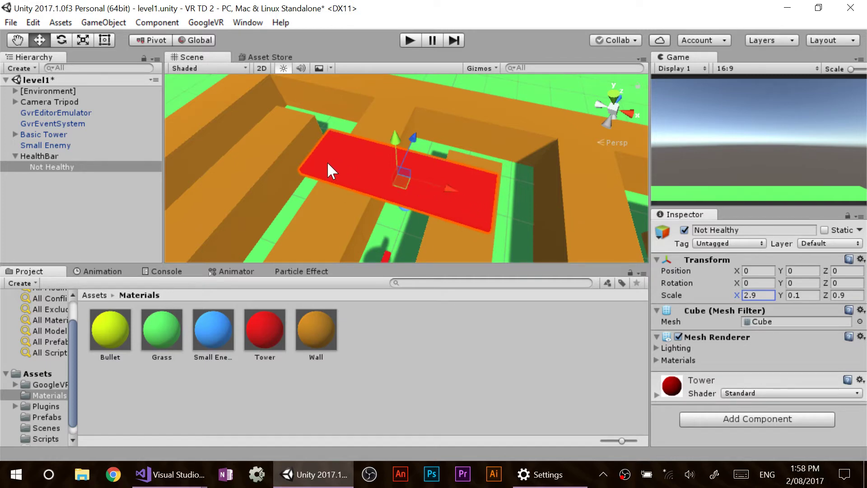
- Create an empty child object under HealthBar and name it HealthPivot
left_click(46, 156)
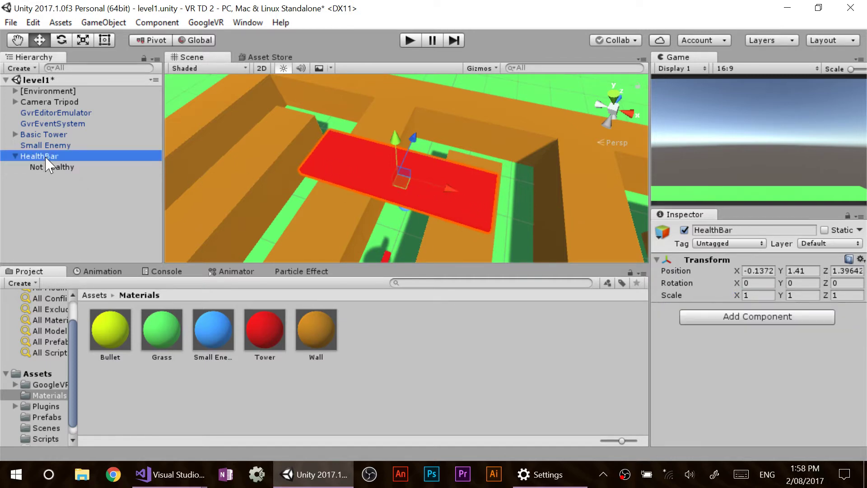
right_click(47, 158)
left_click(93, 270)
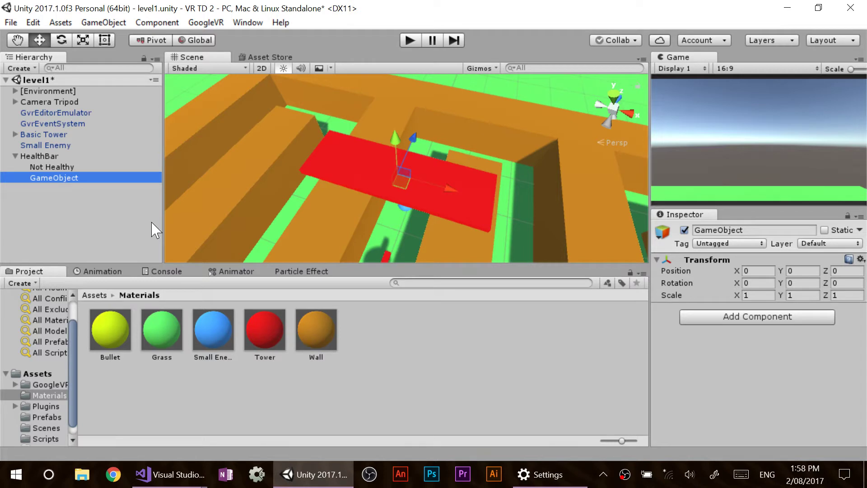
left_click(75, 178)
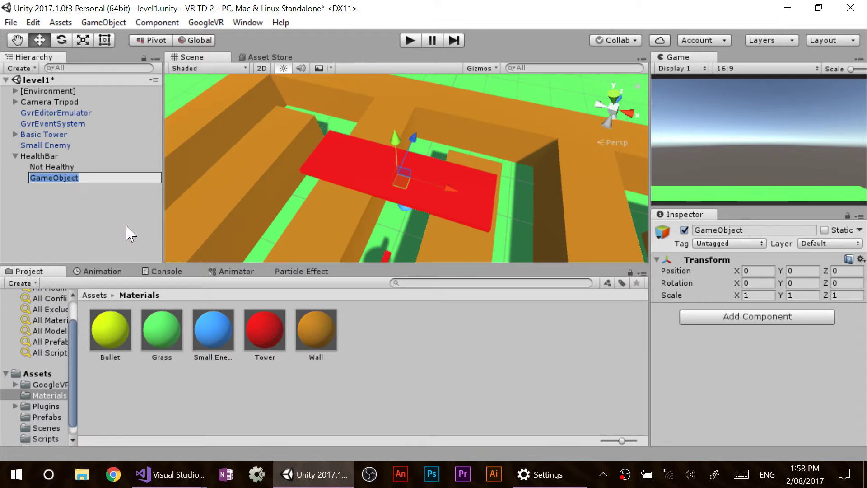
type("HealthPivo")
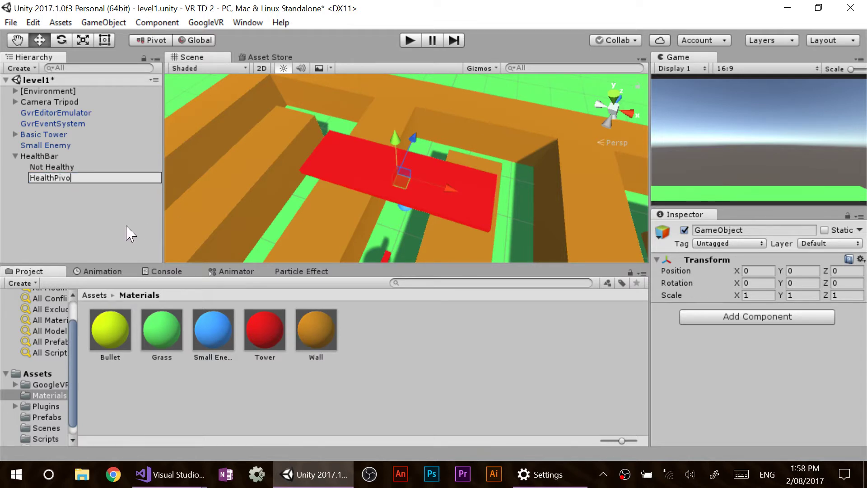
type("t")
key("Return")
- Rename the pivot object HealthyPivot and set its X position to -1.5
key("F2")
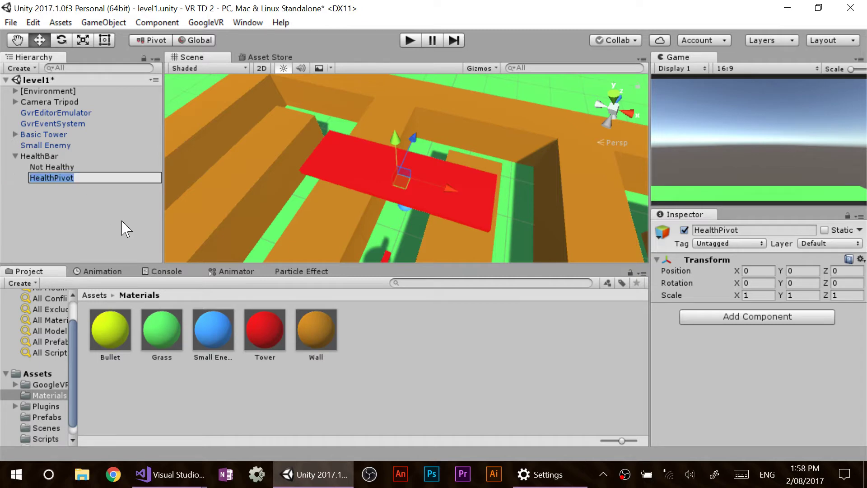
key("End")
key("Left")
key("Left")
type("y")
key("Return")
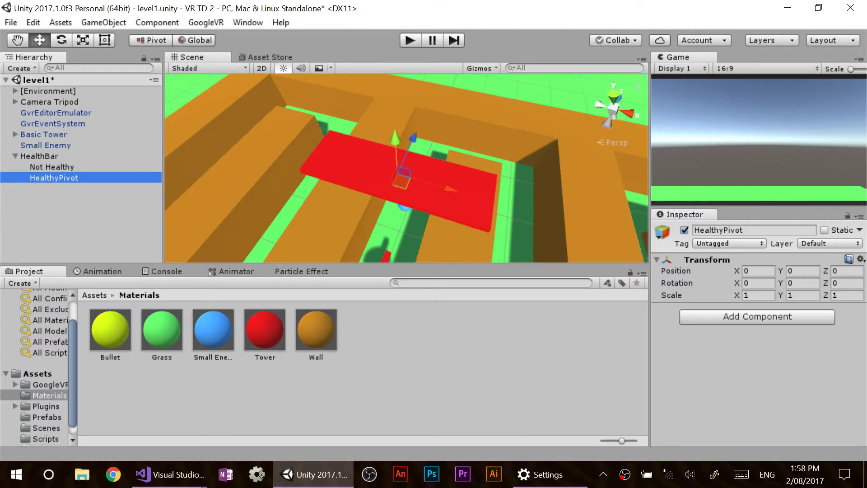
left_click(758, 271)
type("-1.5")
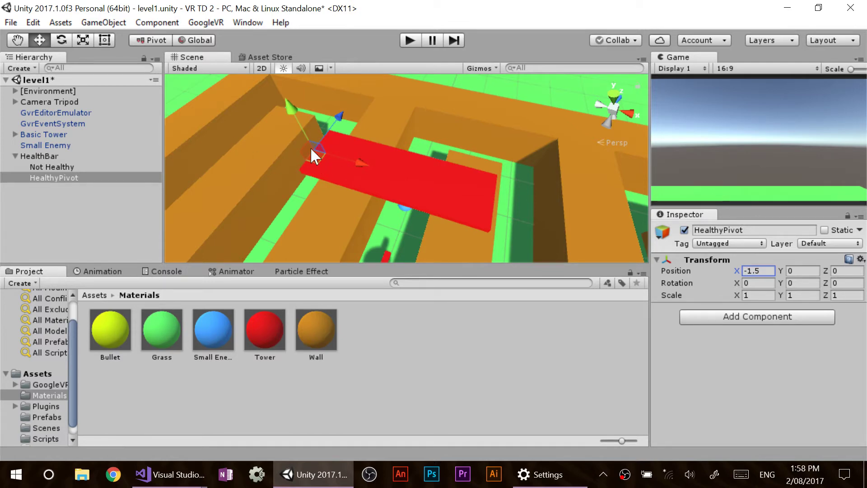
- Add a cube named Healthy as a child of HealthyPivot and remove its Box Collider
left_click(60, 181)
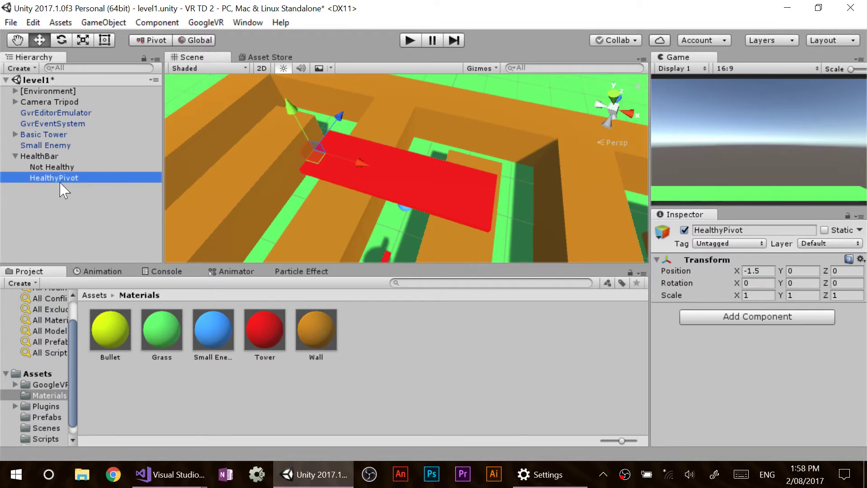
right_click(67, 179)
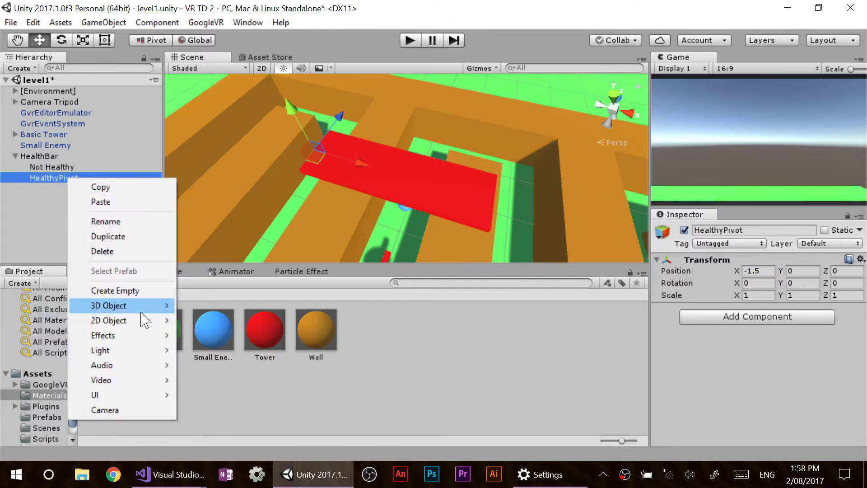
mouse_move(149, 307)
left_click(199, 305)
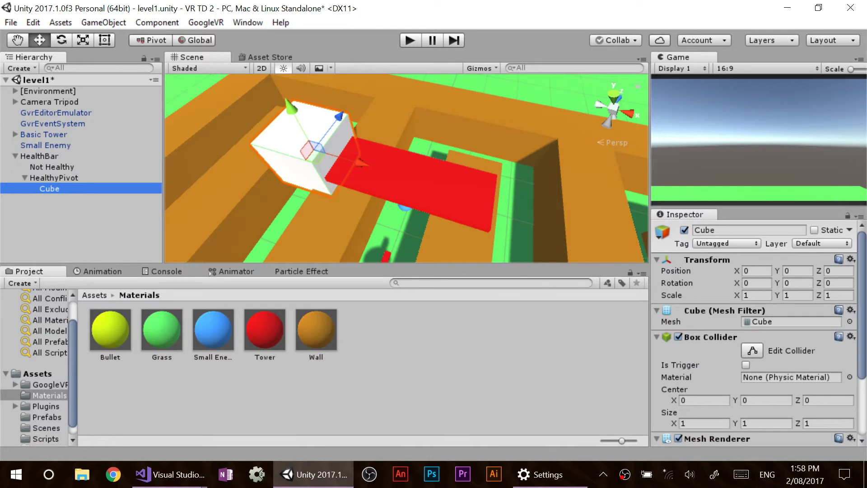
left_click(722, 230)
type("Healthy")
key("Return")
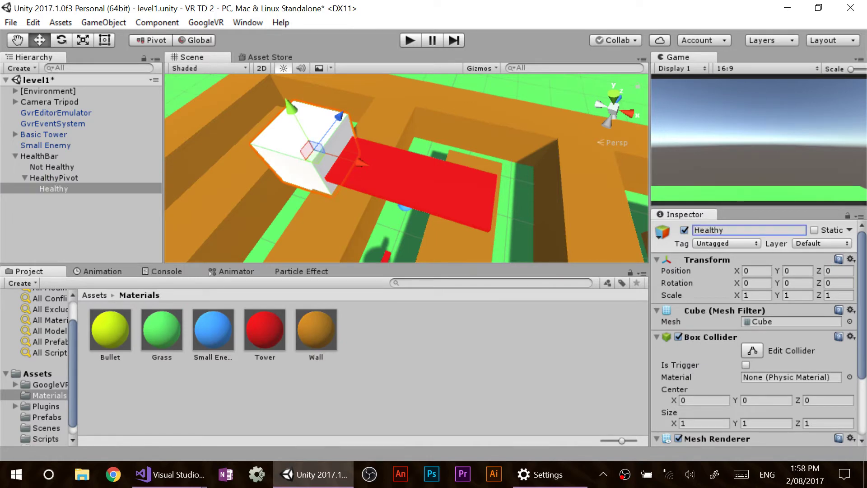
left_click(850, 337)
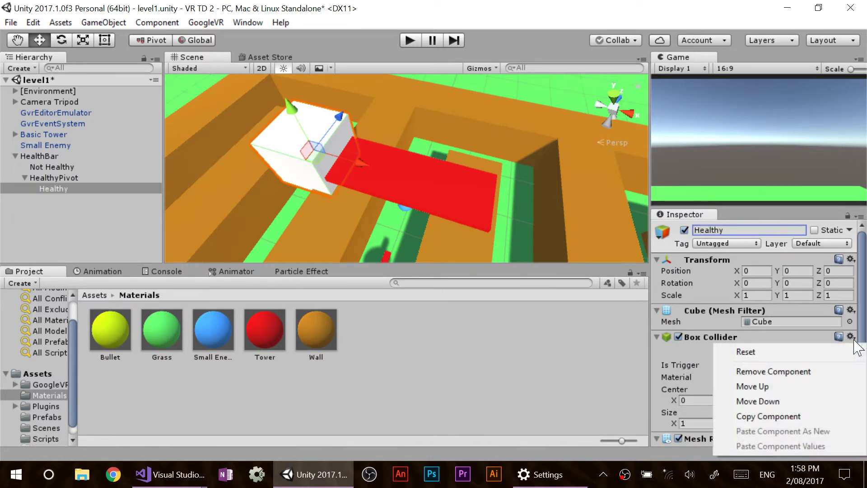
left_click(813, 370)
- Set the Healthy cube's scale to X 3 and Y 0.12, and its X position to 1.5
left_click(758, 296)
type("3")
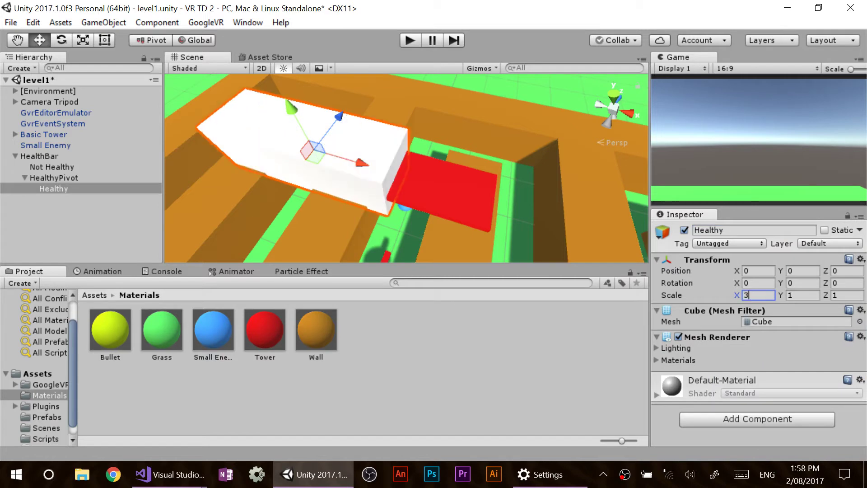
key("Tab")
type(".1")
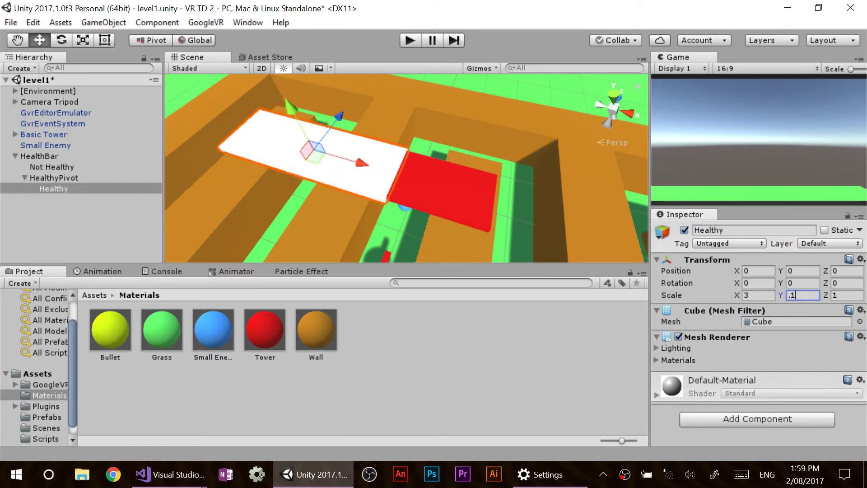
type("23")
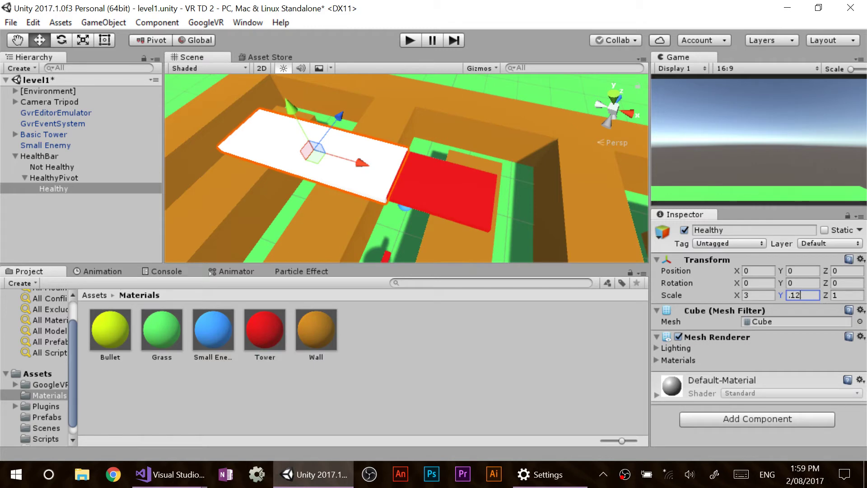
key("Tab")
left_click(755, 272)
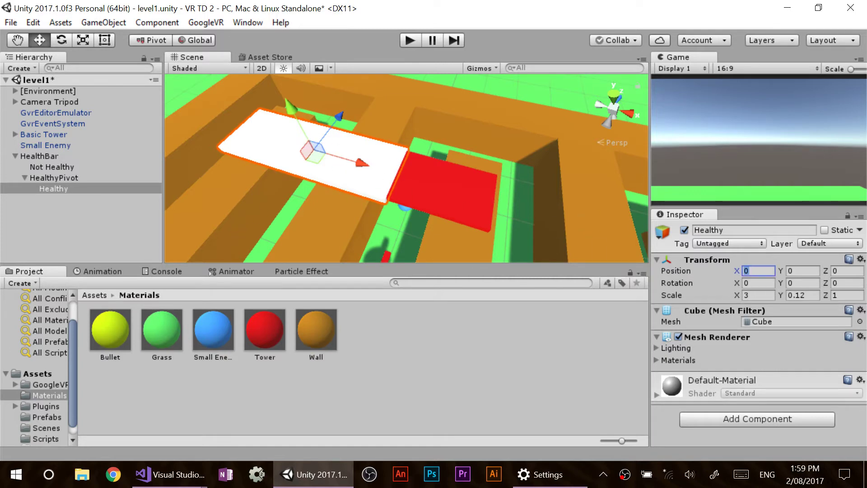
type("1.5")
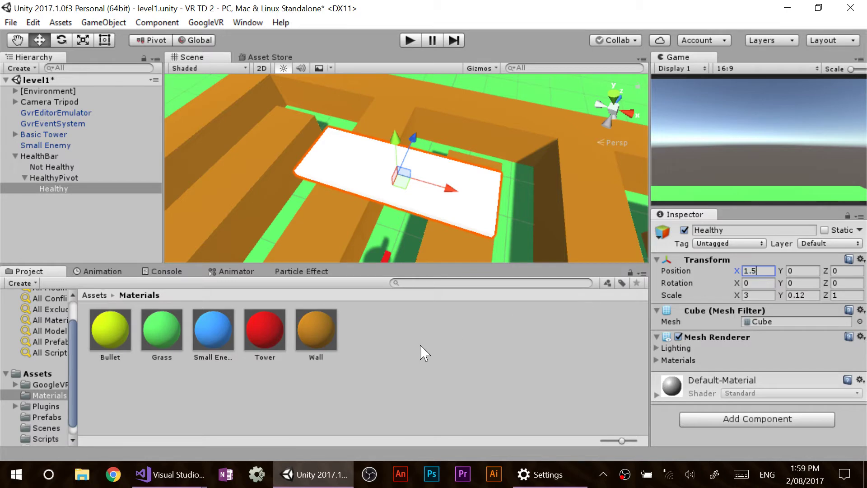
- Create a material named Green in the Materials folder and give it a bright green albedo colour
right_click(390, 345)
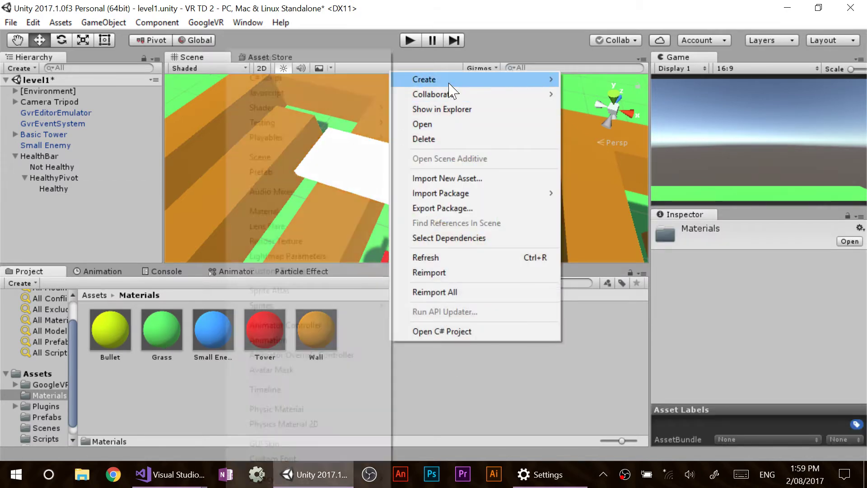
mouse_move(451, 87)
left_click(268, 212)
type("Green")
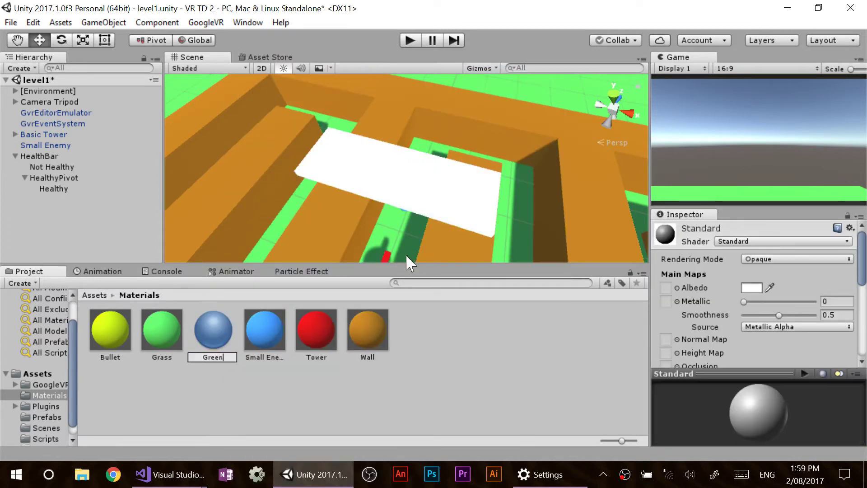
key("Return")
left_click(750, 288)
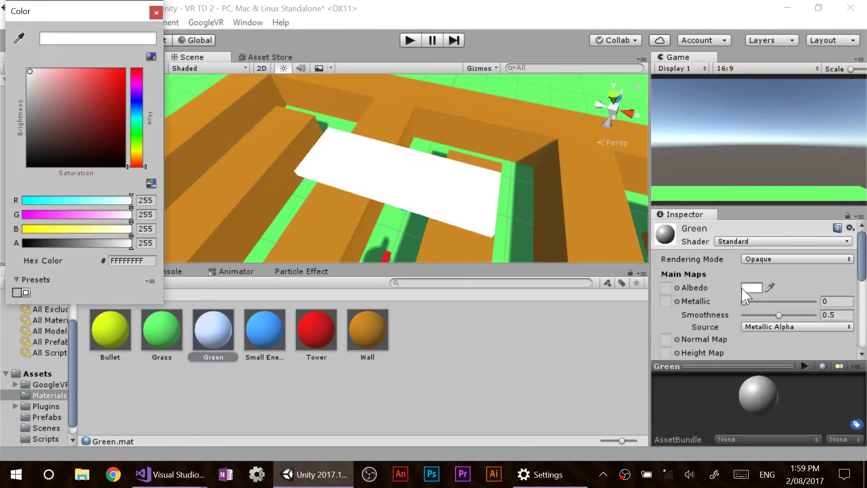
left_click(136, 131)
left_click_drag(115, 81, 136, 68)
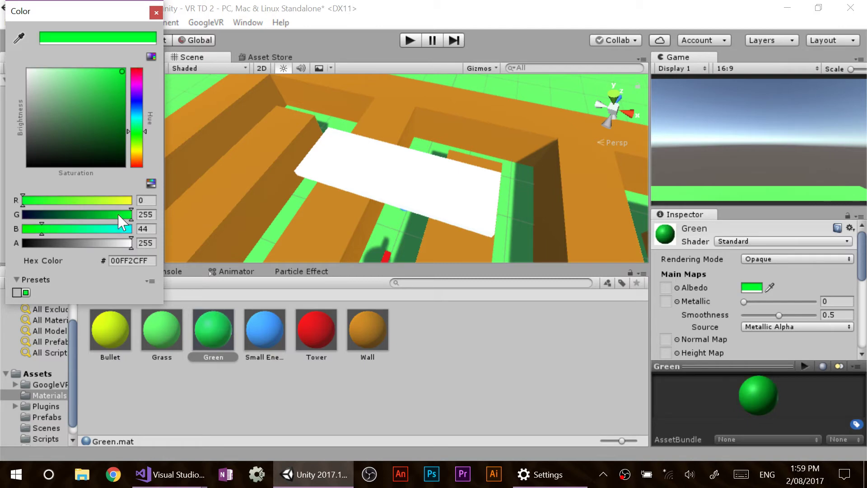
left_click(160, 14)
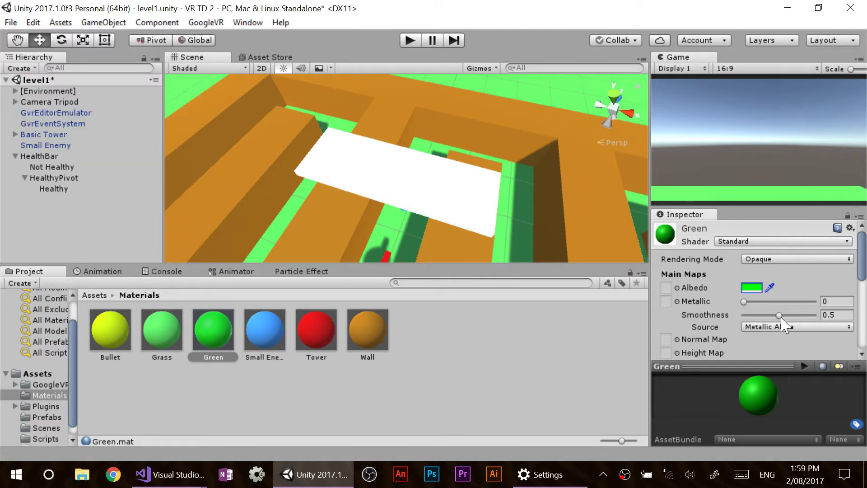
- Turn off Specular Highlights on the Green material and apply it to the Healthy cube
scroll(744, 297, "down", 3)
scroll(743, 301, "up", 2)
scroll(744, 307, "down", 4)
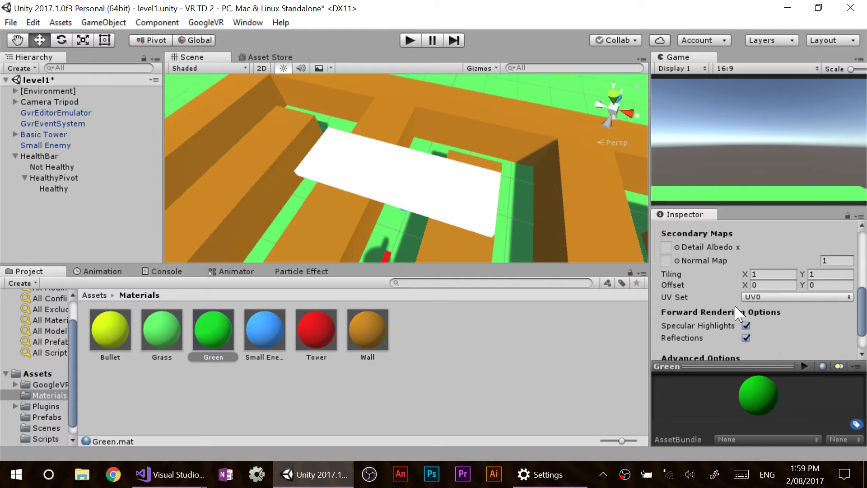
left_click(747, 326)
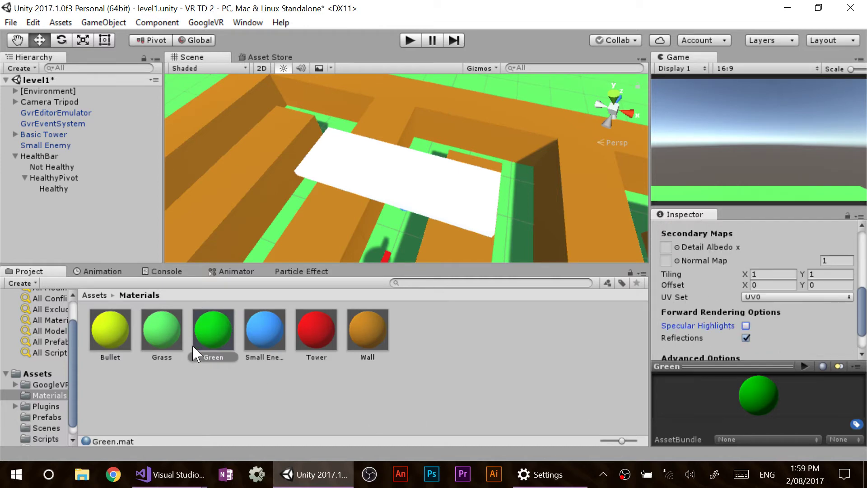
left_click_drag(194, 348, 439, 194)
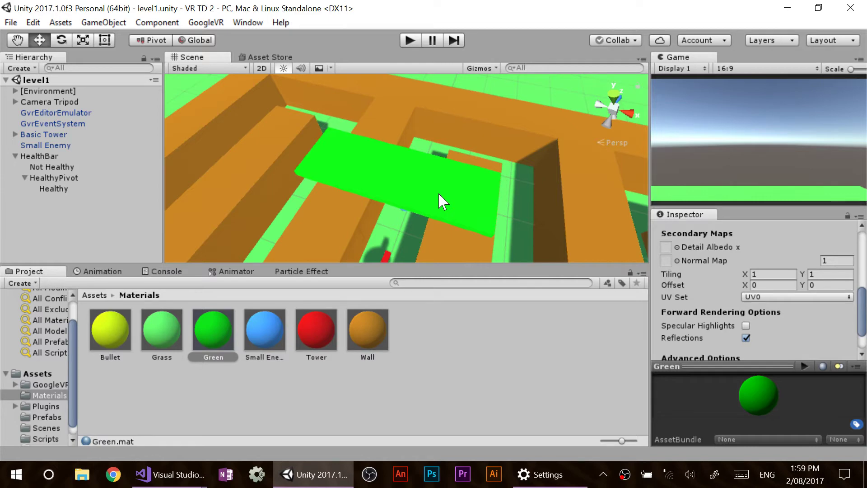
- Try shrinking HealthyPivot to an X scale of 0.29, and set it back to 1
left_click(90, 177)
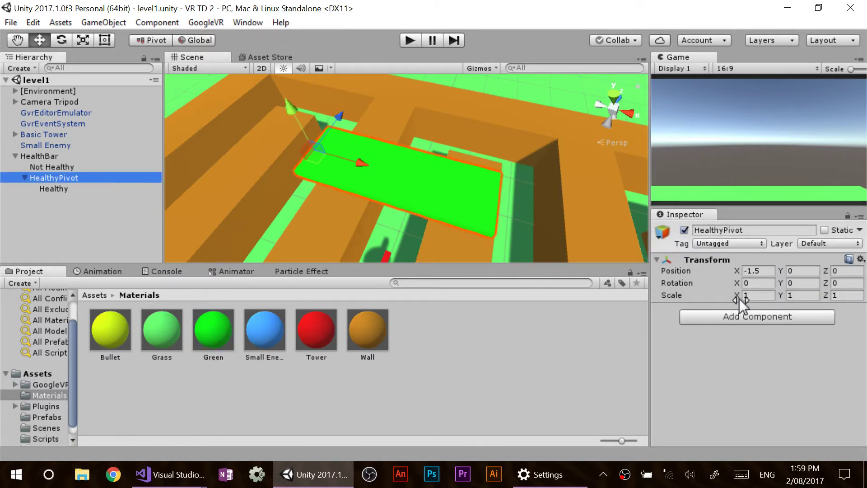
left_click_drag(738, 297, 728, 300)
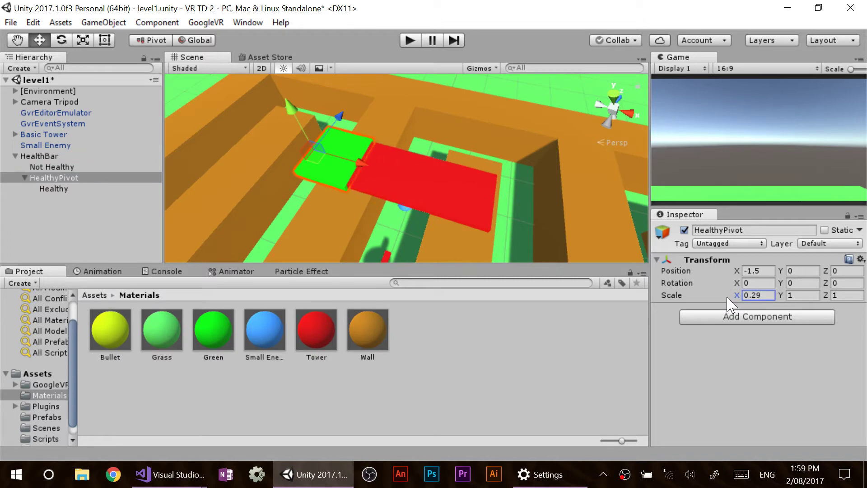
scroll(505, 240, "down", 6)
left_click_drag(470, 166, 499, 207, "alt")
scroll(505, 232, "down", 6)
scroll(505, 216, "up", 2)
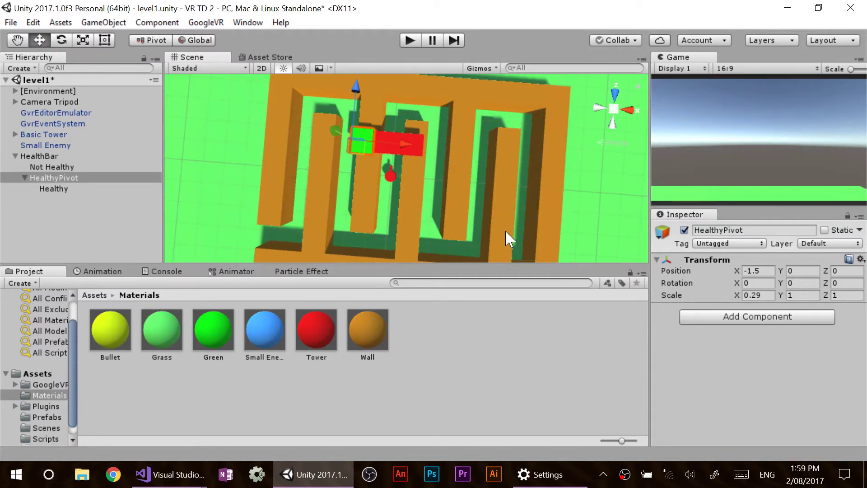
left_click(758, 295)
type("1")
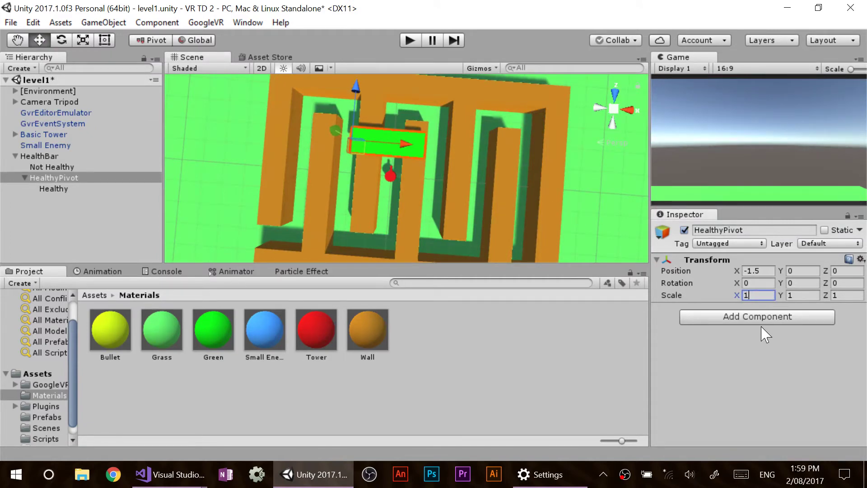
- Set the HealthBar object's scale to 0.3 on all three axes
left_click(61, 157)
left_click(759, 296)
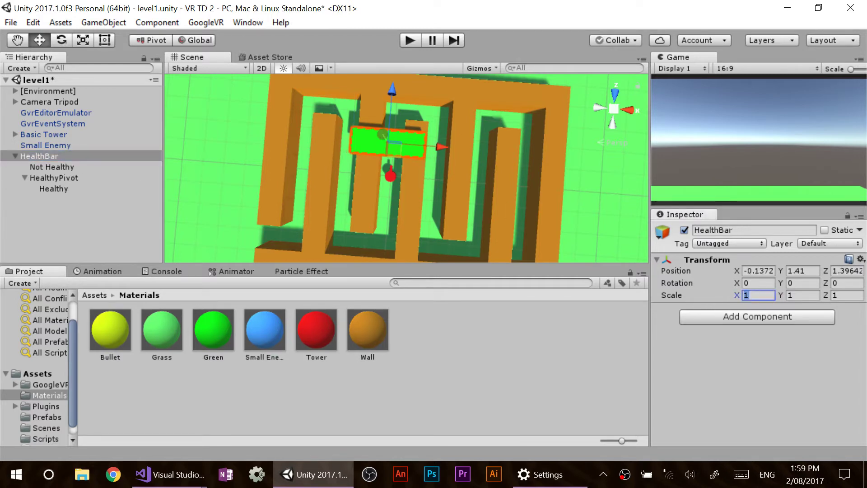
type("0.")
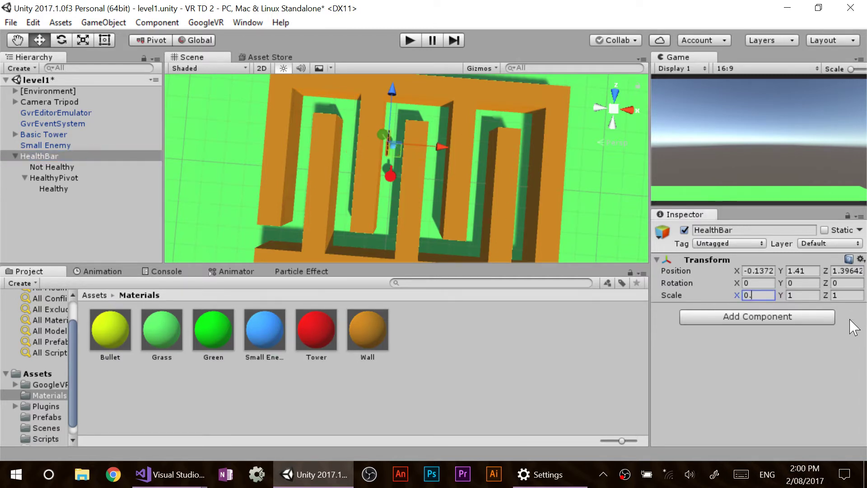
type("3")
key("Tab")
type("0.3")
key("Tab")
type("0.3")
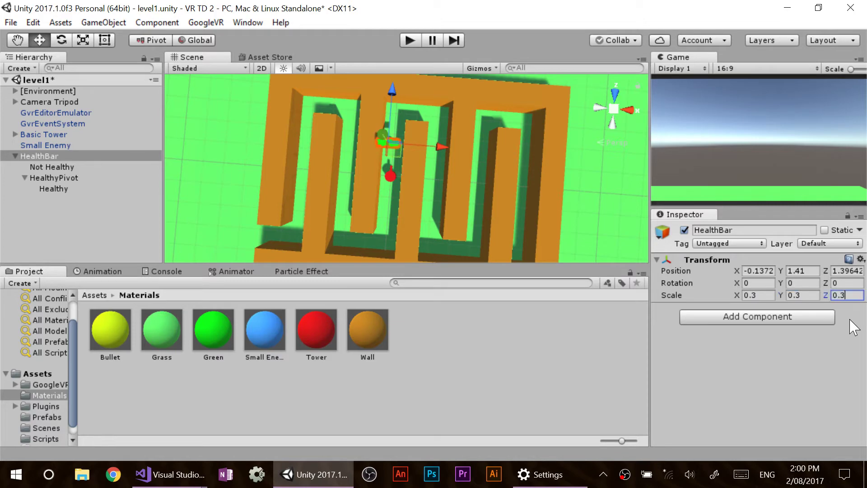
- Move HealthBar close to the blue enemy, at about X -0.02, Y 0.89, Z 1.84
scroll(463, 183, "up", 5)
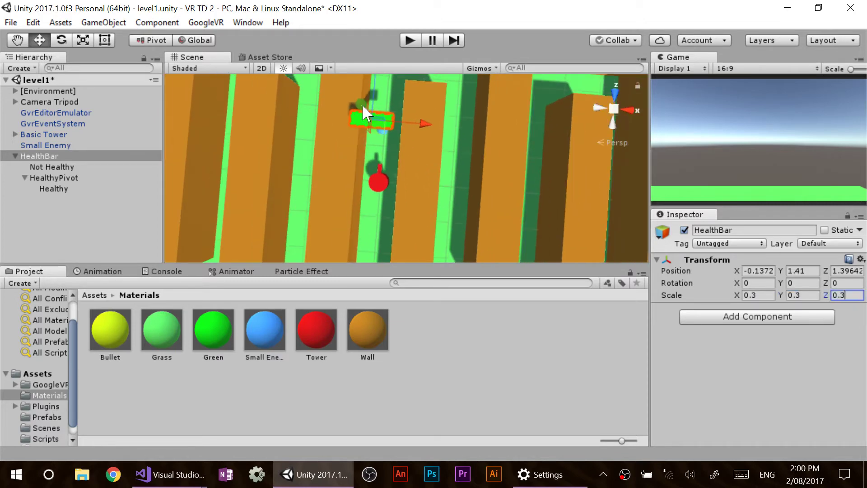
left_click_drag(363, 106, 371, 117)
mouse_move(384, 89)
left_mouse_down()
mouse_move(386, 71)
mouse_move(376, 91)
left_mouse_up()
left_click_drag(421, 109, 425, 109)
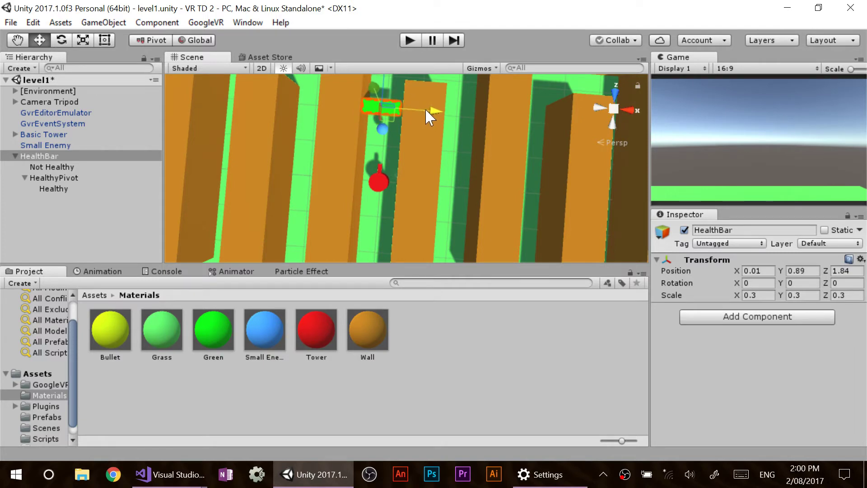
left_click(484, 341)
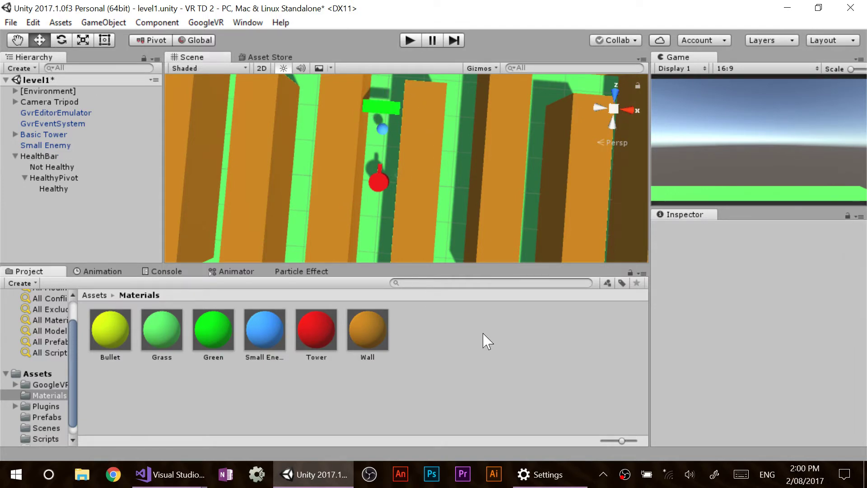
- Reduce the HealthBar object's scale to 0.2 on all three axes
left_click(75, 158)
left_click(758, 295)
type("0.2")
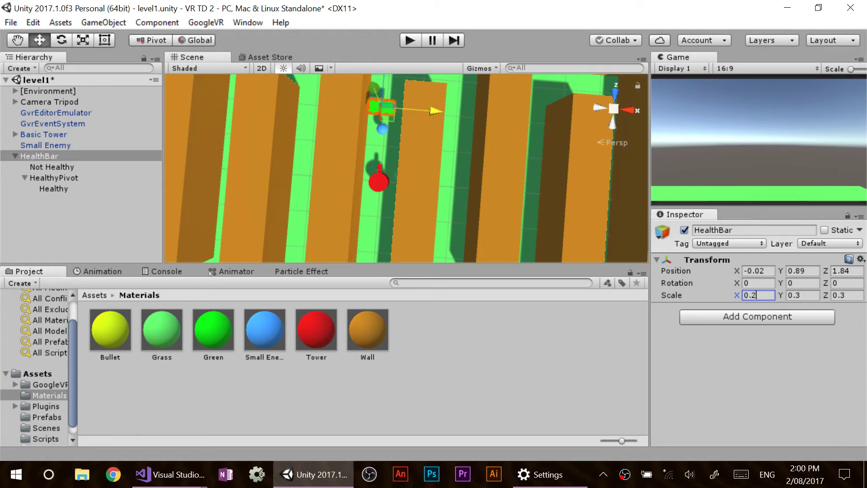
key("Tab")
type("0.2")
key("Tab")
type("0.2")
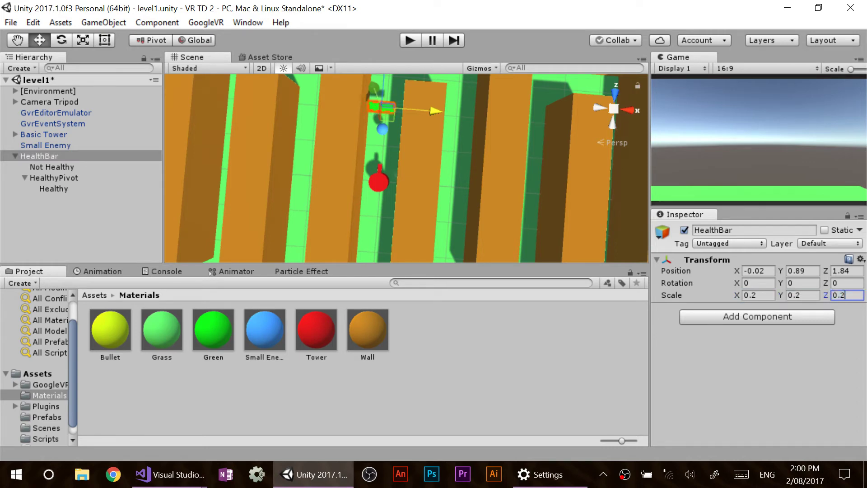
left_click(380, 146)
left_click(384, 109)
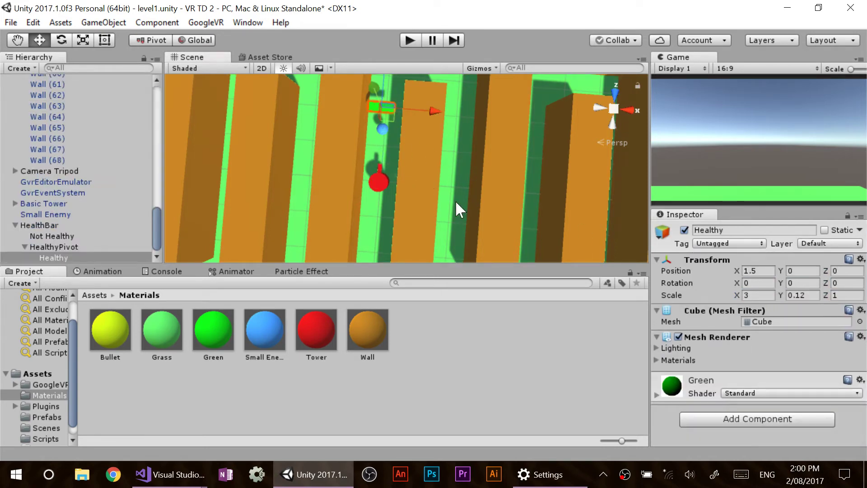
- Save the scene and make HealthBar a prefab in the Prefabs folder
left_click(49, 225)
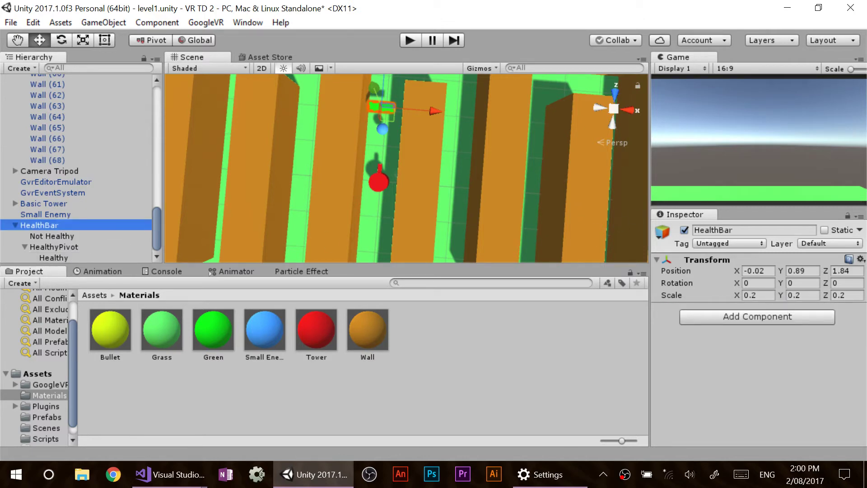
key("ctrl+s")
scroll(63, 397, "down", 1)
left_click(53, 406)
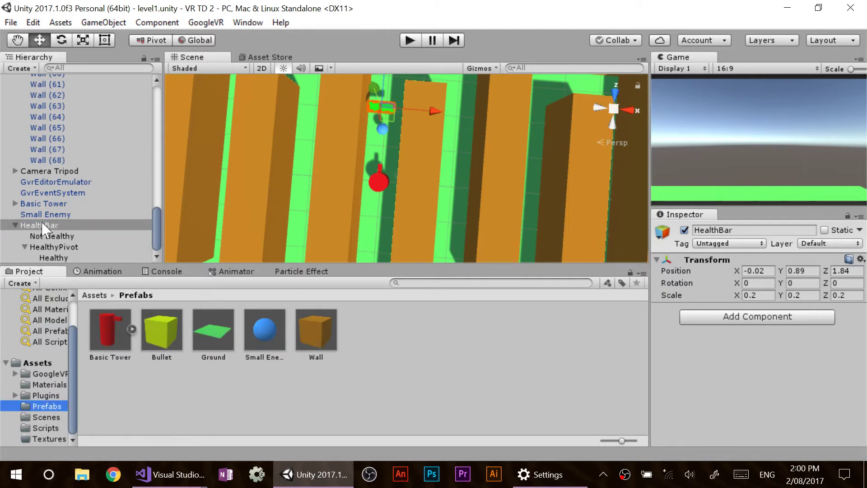
mouse_move(38, 226)
left_mouse_down()
mouse_move(430, 378)
mouse_move(425, 372)
left_mouse_up()
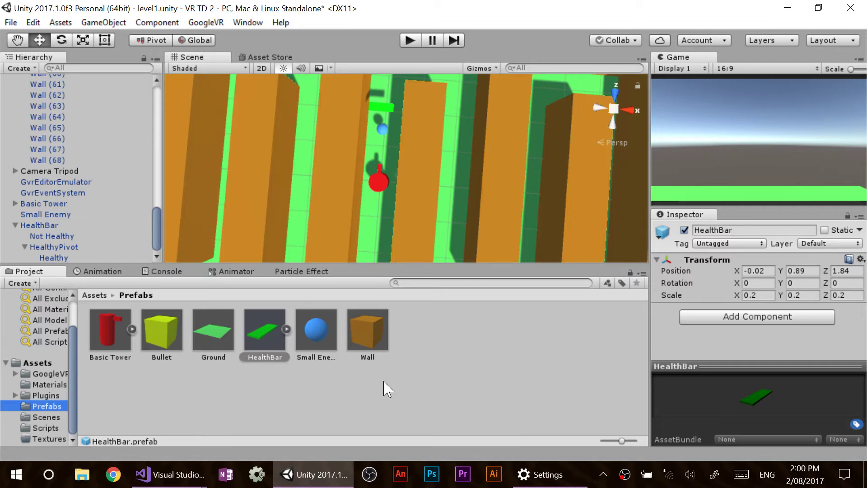
left_click(40, 229)
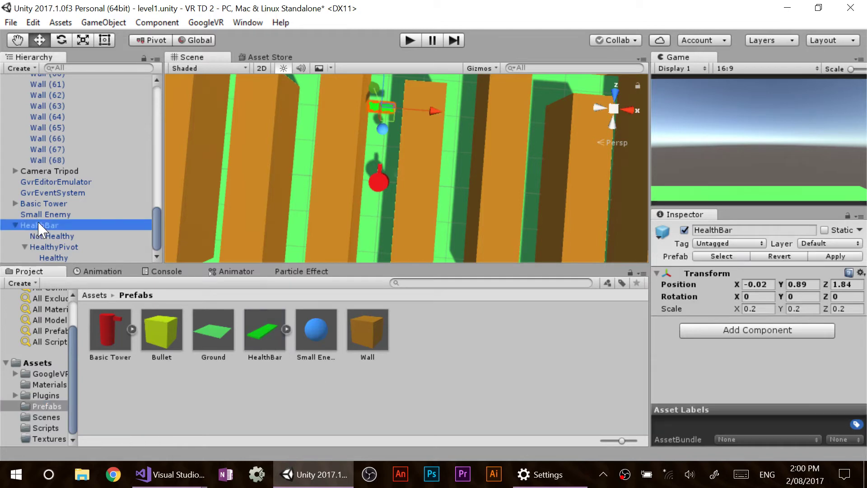
- Delete the HealthBar object from the scene and switch to the Enemy.cs script in Visual Studio
key("Delete")
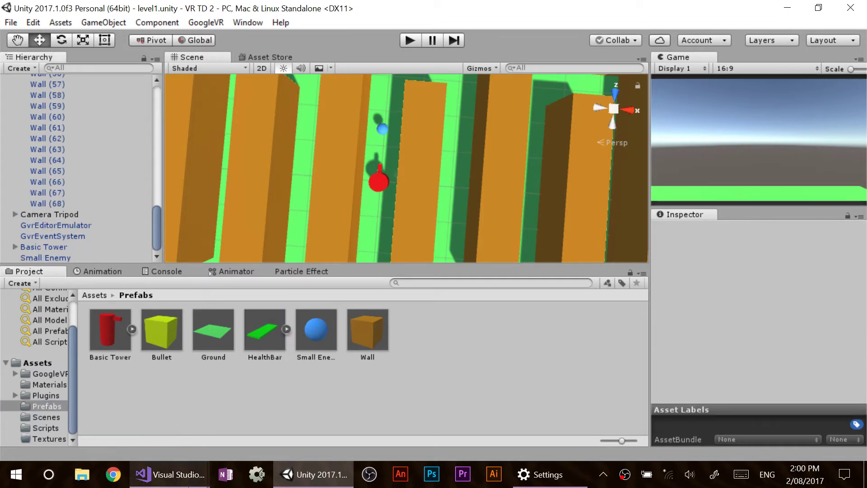
mouse_move(171, 475)
left_click(115, 419)
scroll(433, 240, "up", 3)
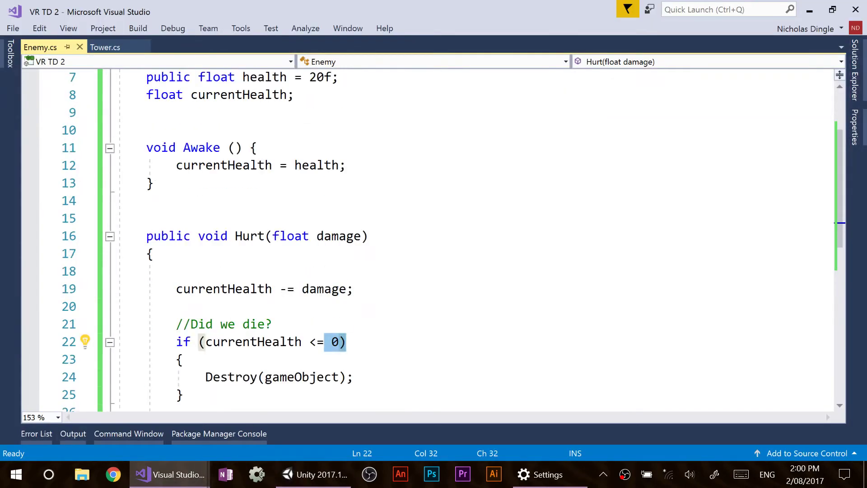
- Declare a public GameObject field named healthBarPrefab below currentHealth in the Enemy class, leaving blank lines between them
scroll(434, 239, "up", 2)
left_click(295, 200)
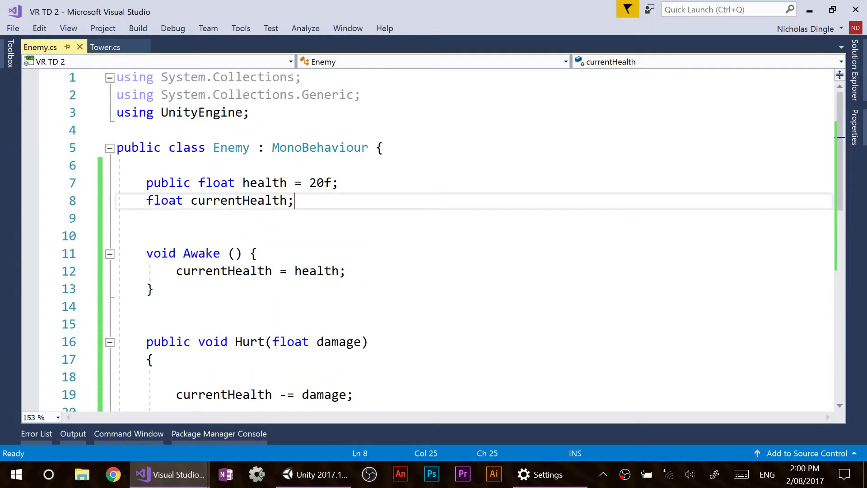
key("Return")
key("Return")
key("Return")
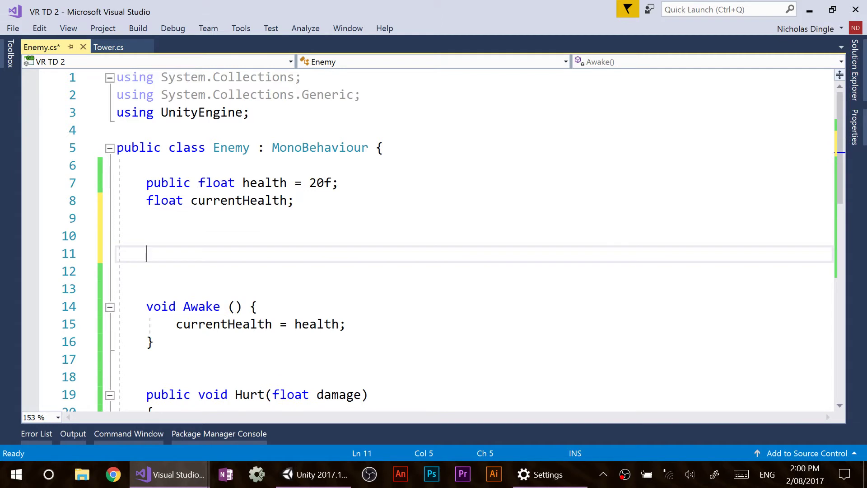
type("public GameObject")
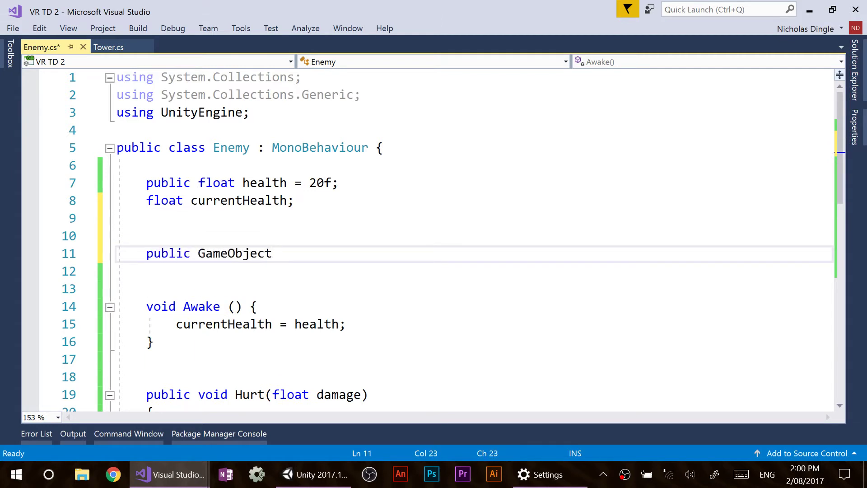
type(" healthBarPref")
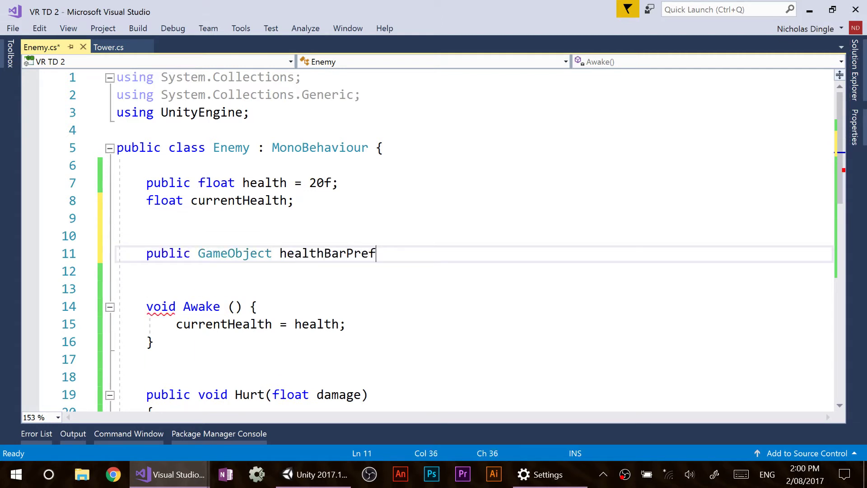
type("ab;")
- Declare a non-public GameObject field named healthBar directly below healthBarPrefab
key("Return")
type("G")
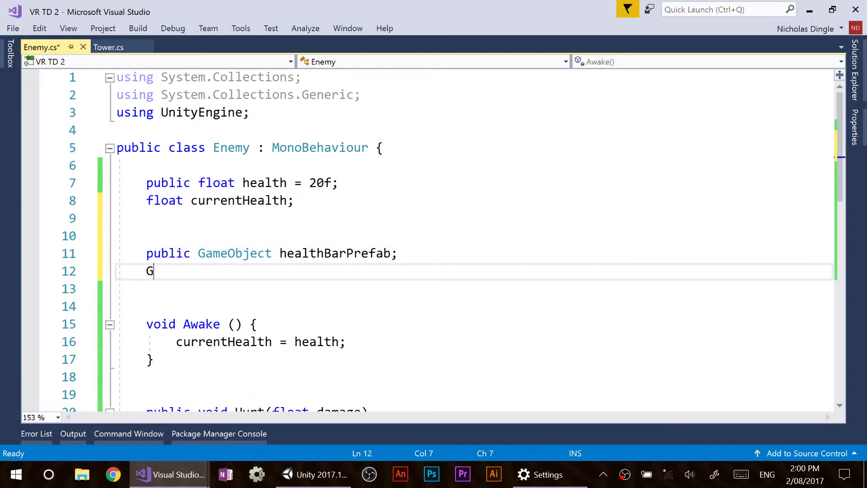
type("ameObject health")
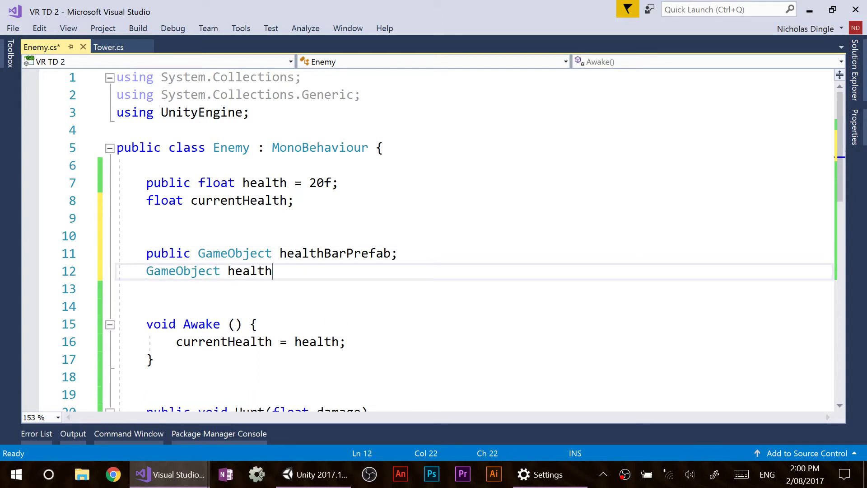
type("Bar;")
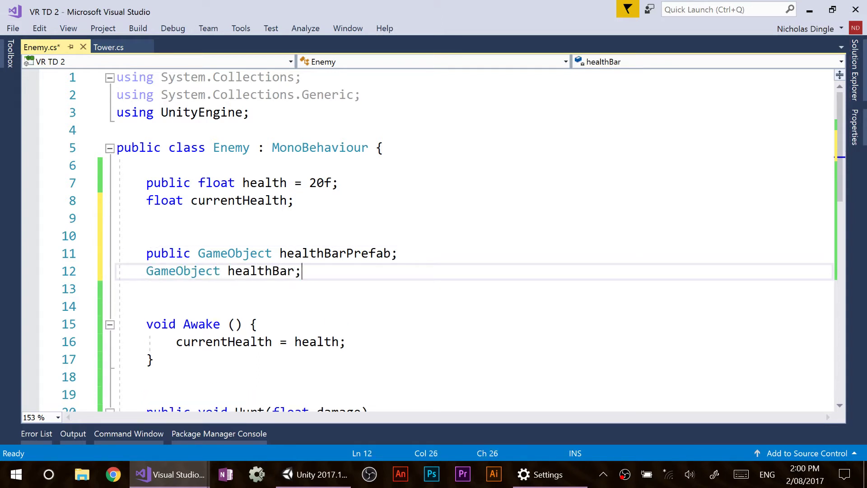
left_click_drag(242, 184, 339, 183)
left_click_drag(176, 201, 295, 201)
left_click_drag(280, 254, 397, 254)
left_click_drag(234, 272, 301, 272)
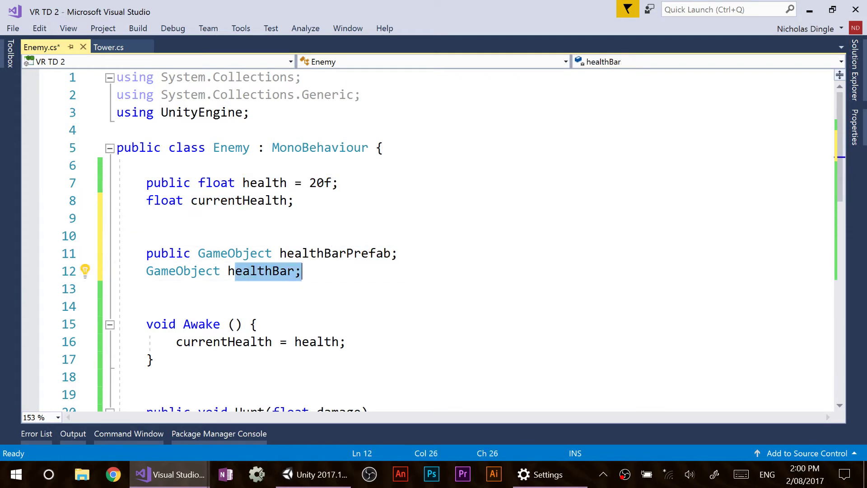
left_click(312, 272)
double_click(361, 256)
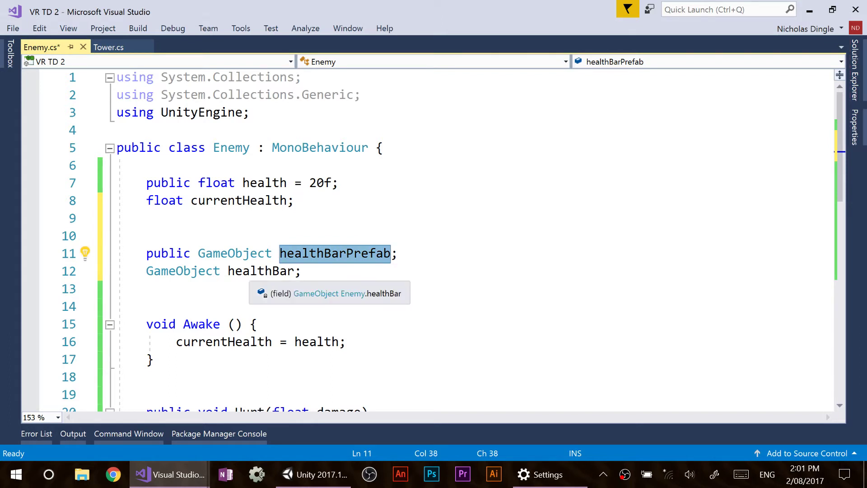
double_click(250, 271)
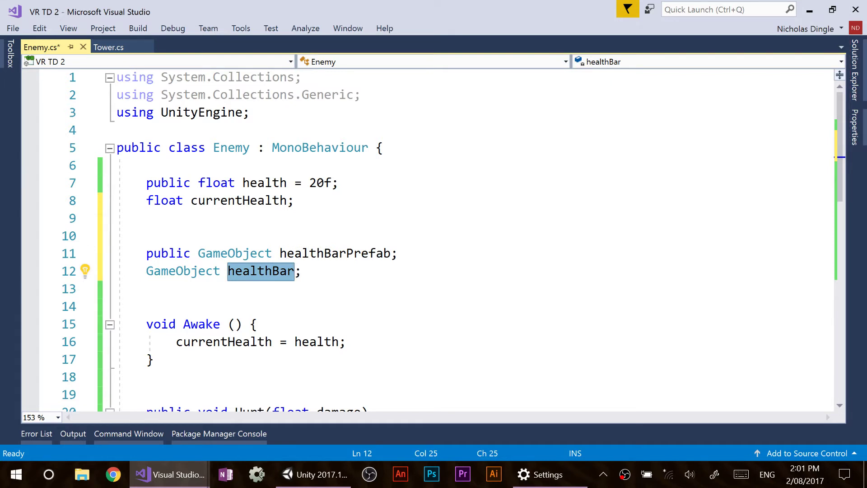
- Save the Enemy.cs script with its new health bar fields
key("ctrl+s")
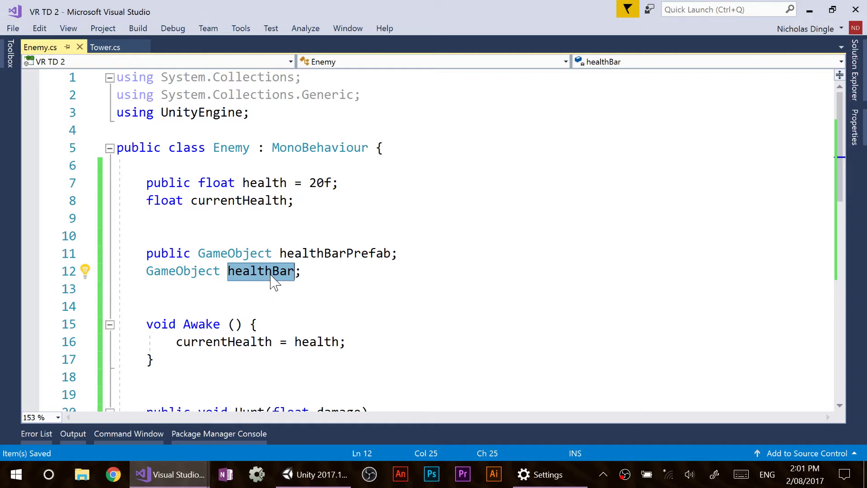
double_click(312, 254)
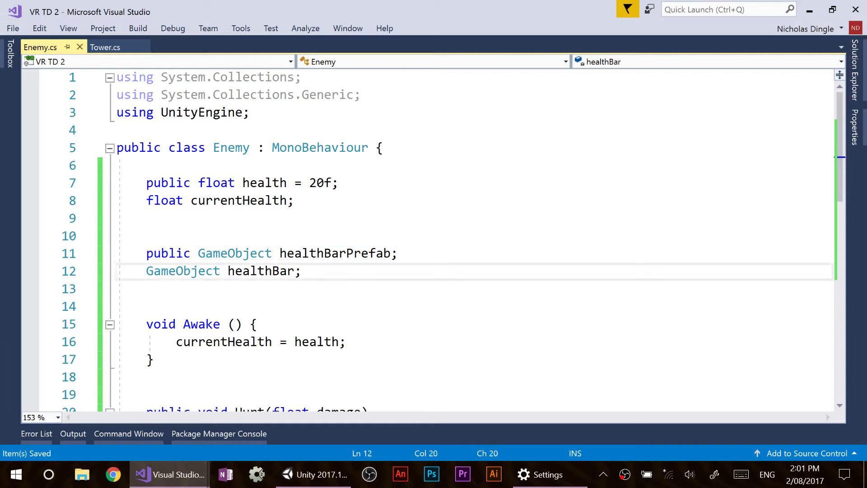
double_click(262, 273)
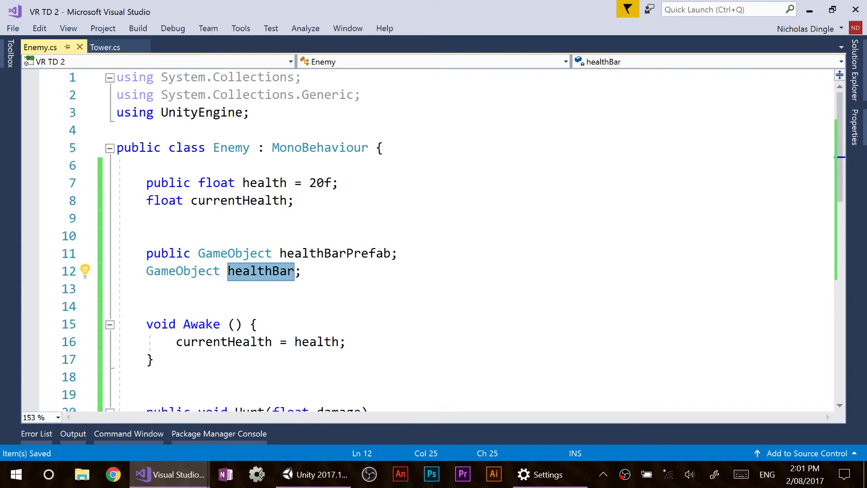
left_click(307, 272)
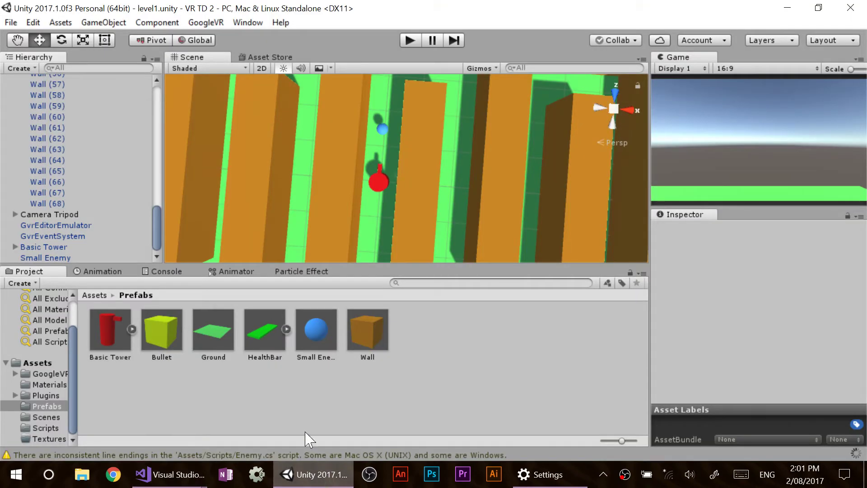
- In Unity, assign the HealthBar prefab to Small Enemy's Health Bar Prefab field and apply the change to the Small Enemy prefab
left_click(56, 260)
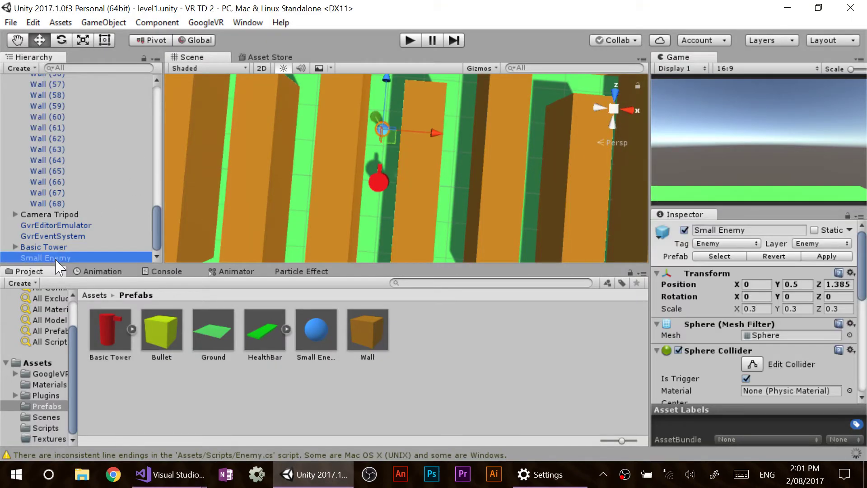
scroll(767, 357, "down", 5)
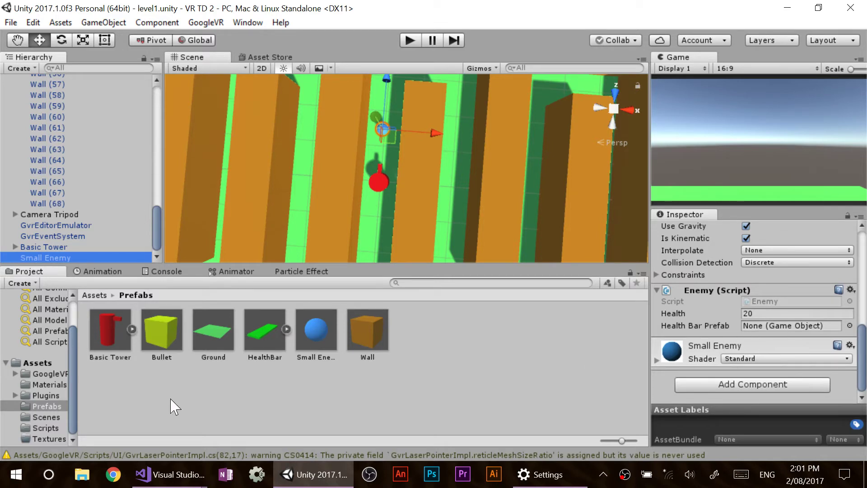
mouse_move(256, 325)
left_mouse_down()
mouse_move(676, 349)
mouse_move(792, 372)
left_mouse_up()
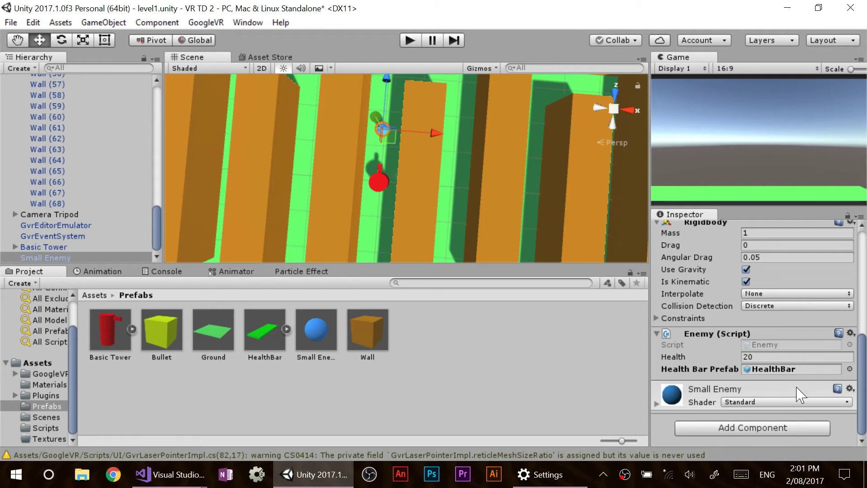
scroll(799, 397, "up", 8)
left_click(826, 256)
scroll(824, 362, "down", 8)
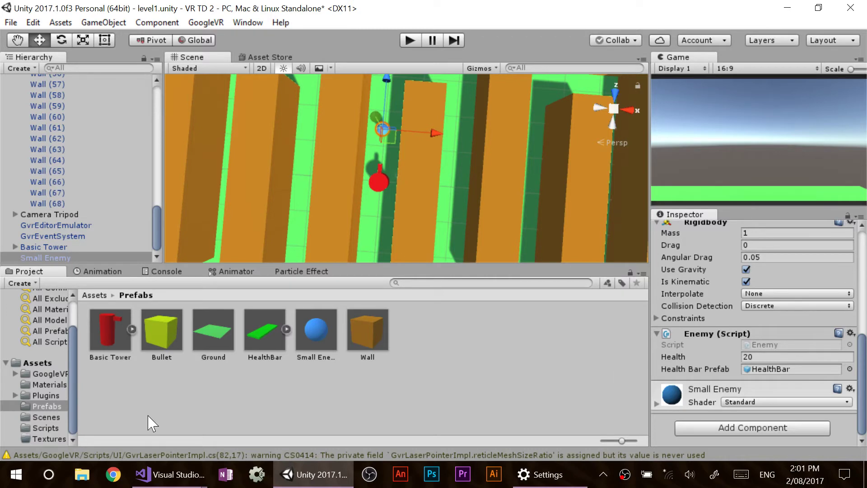
- Back in Visual Studio, add an Instantiate call for healthBarPrefab in Awake, after the currentHealth assignment in Enemy.cs
mouse_move(170, 474)
left_click(145, 440)
scroll(434, 239, "down", 2)
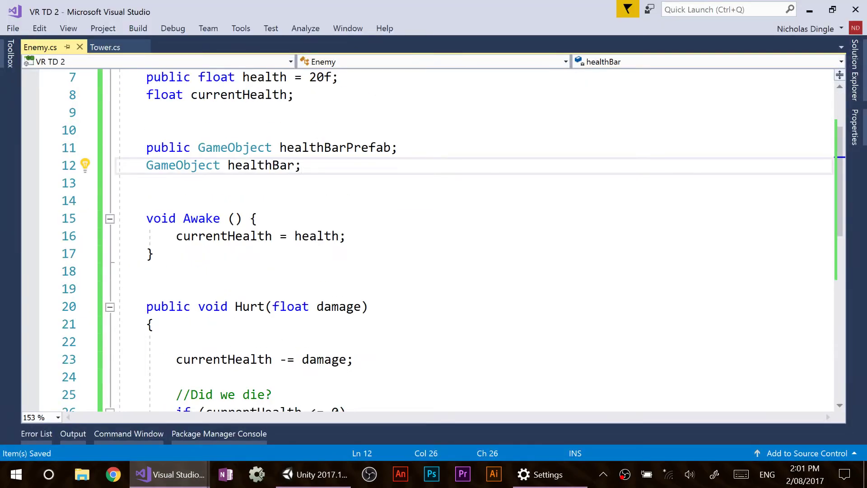
left_click(347, 236)
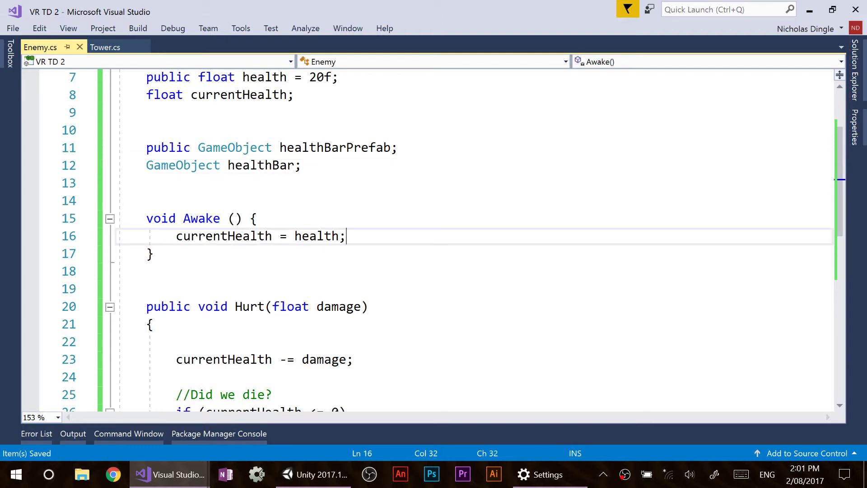
key("Return")
type("Instantiate")
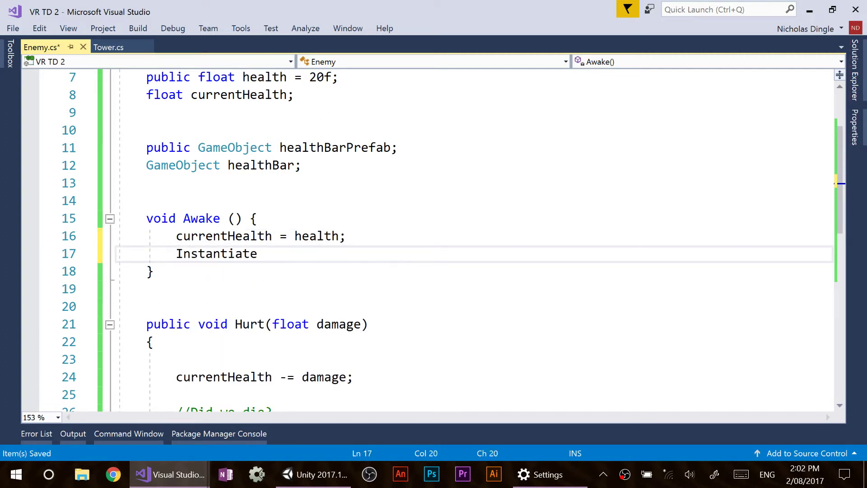
type("(")
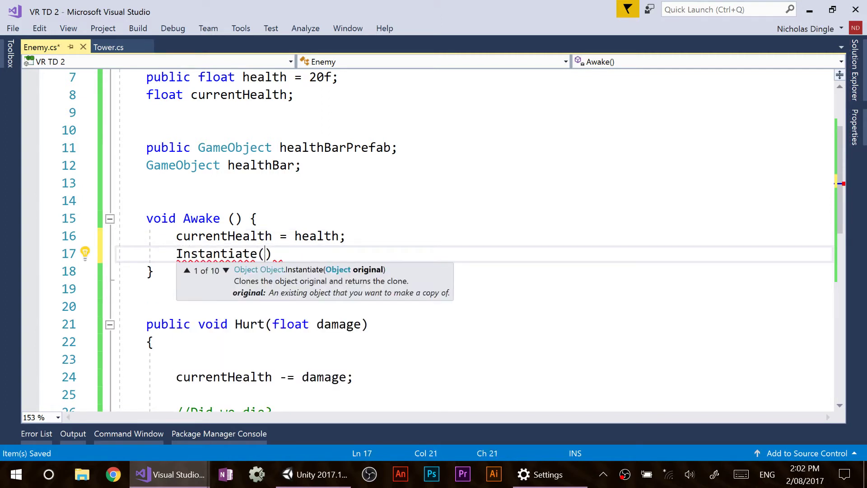
type("health")
key("Down")
key("Down")
key("Tab")
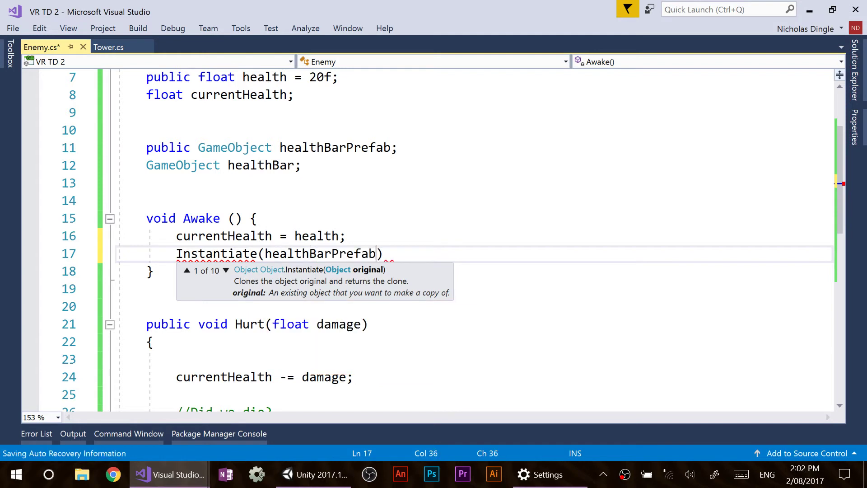
- Pass transform.position as the second argument of the Instantiate call
type(",")
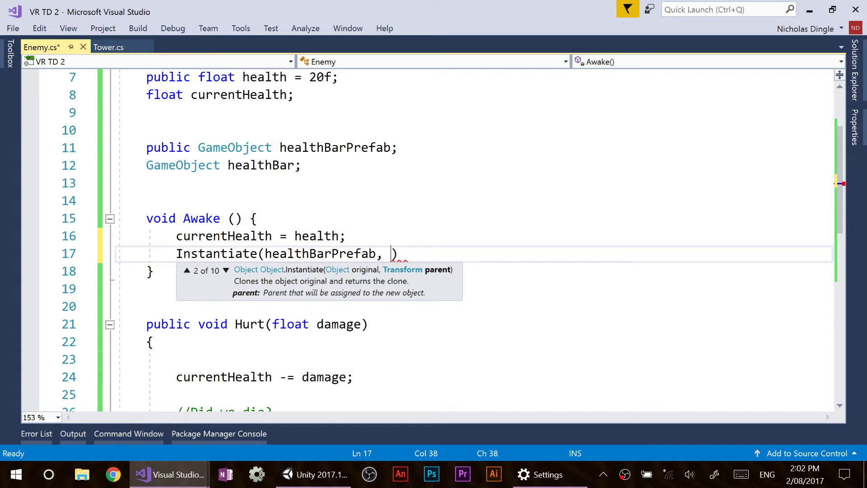
type("transform.")
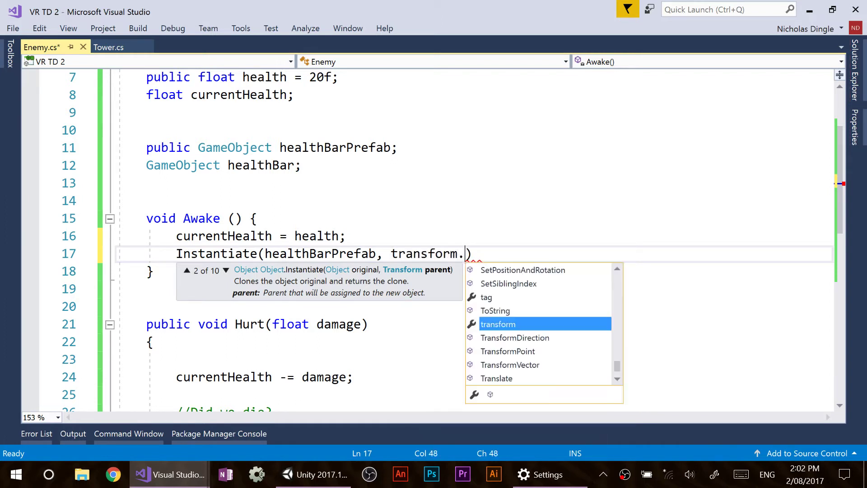
type("position")
key("Tab")
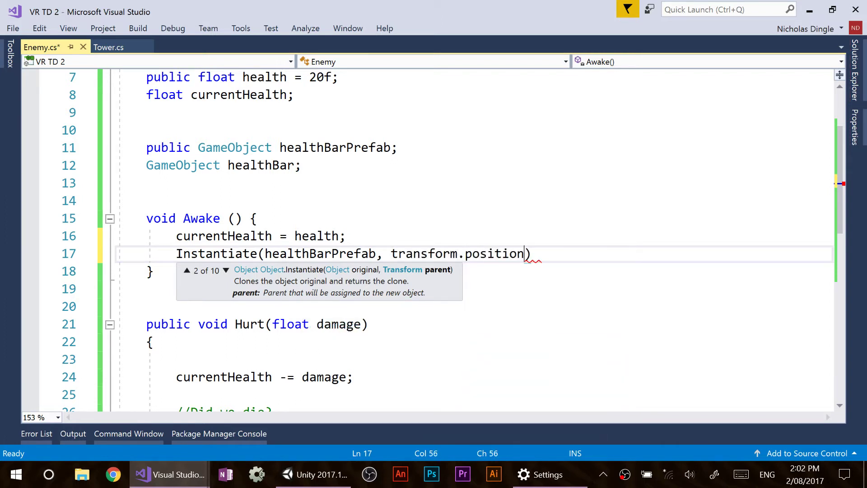
key("alt+Tab")
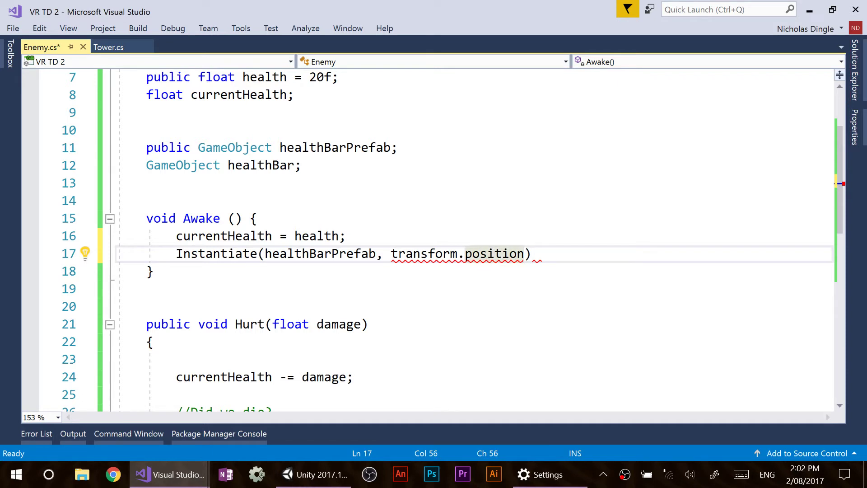
- Offset the spawn position in the Instantiate call by adding new Vector3(0, 0, 0.25f) to transform.position
type("+ new ")
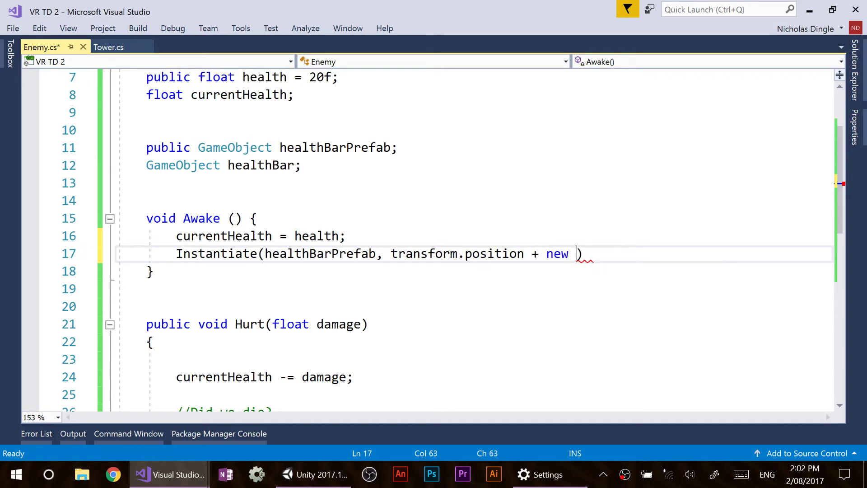
type("Vecto")
type("r3(0, ")
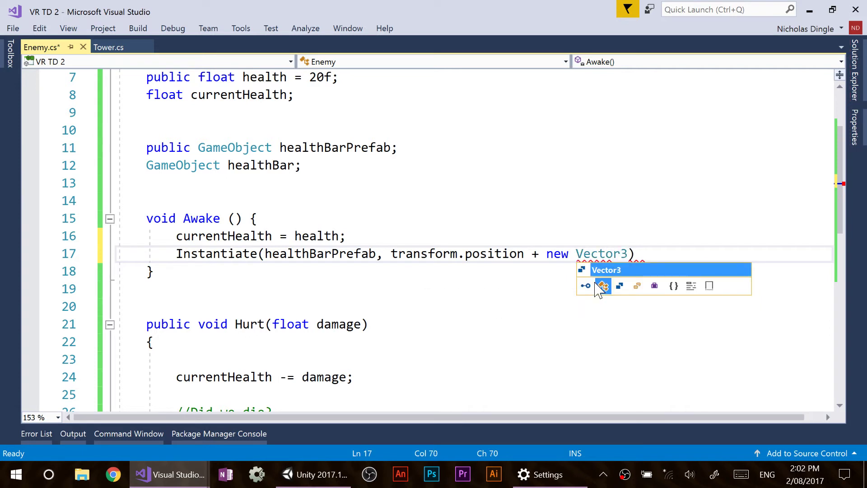
type("0, ")
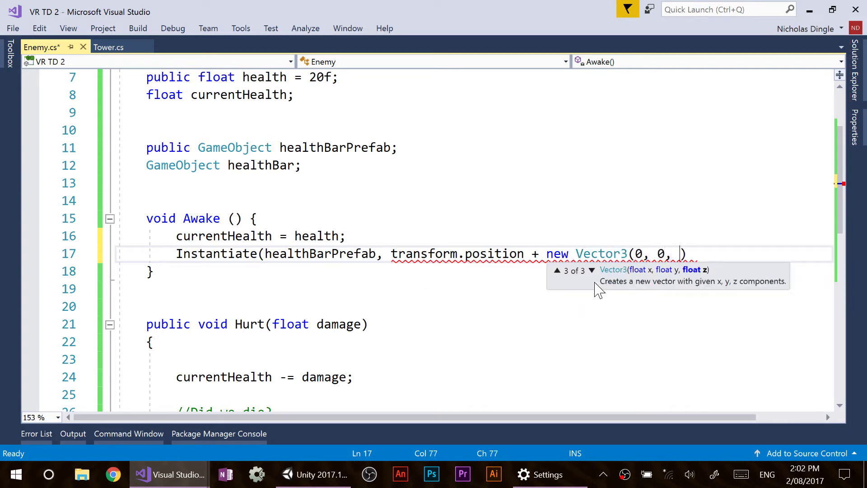
type("0.25f")
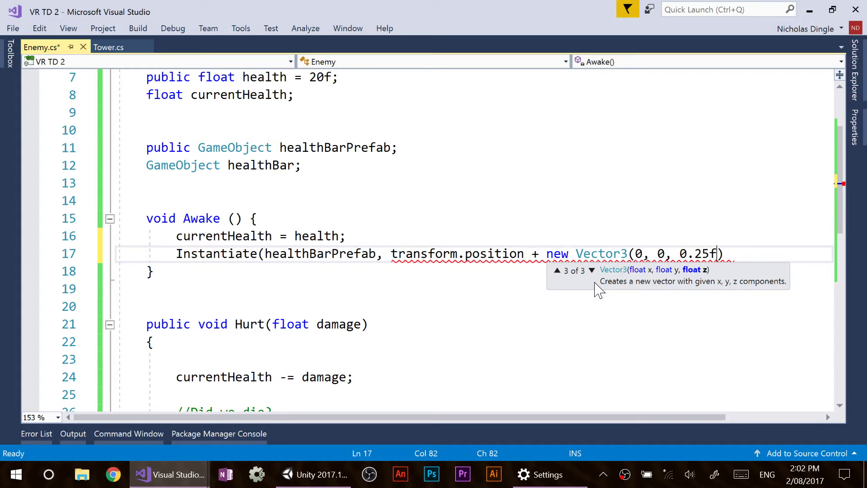
type(")")
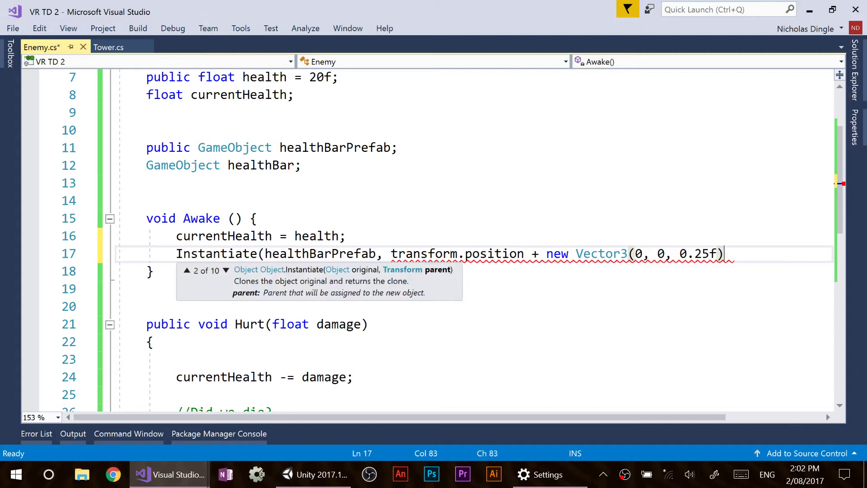
- Complete the Instantiate call with Quaternion.identity as rotation and transform as parent, and save Enemy.cs
type(", ")
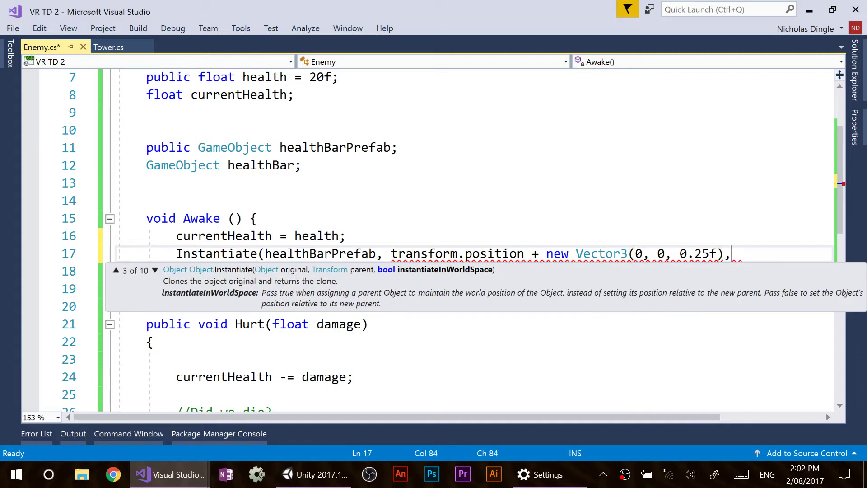
type("Quaternion.id")
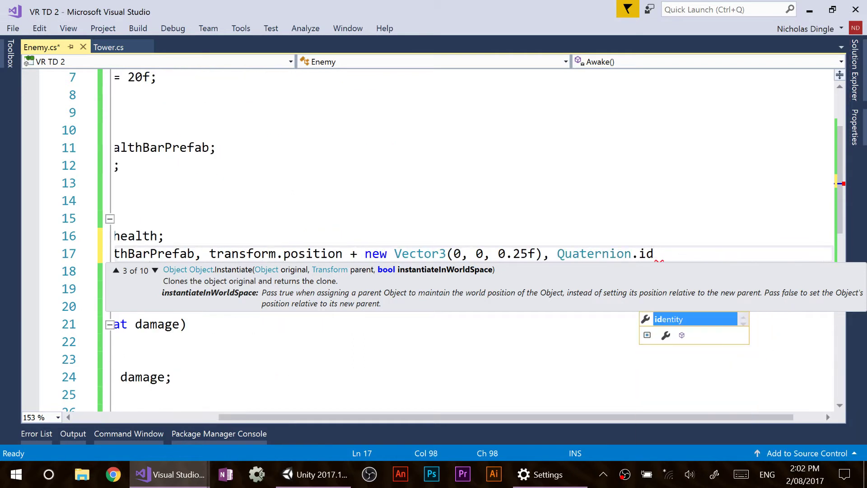
key("Tab")
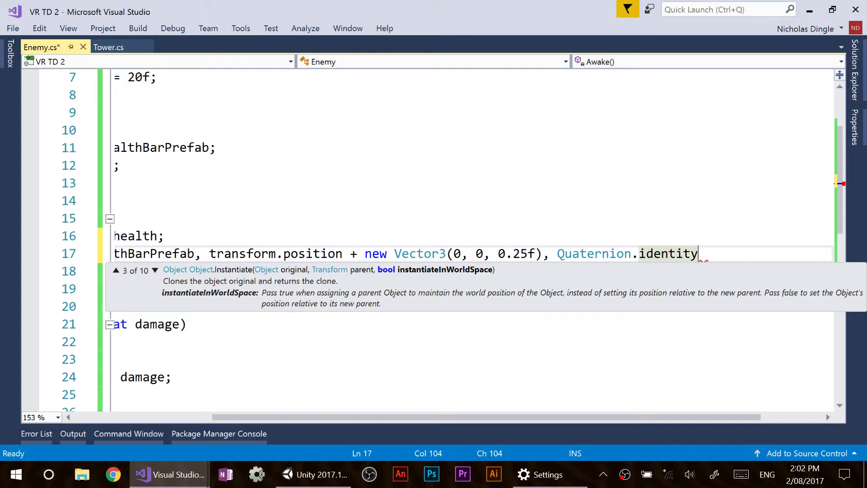
type(", ")
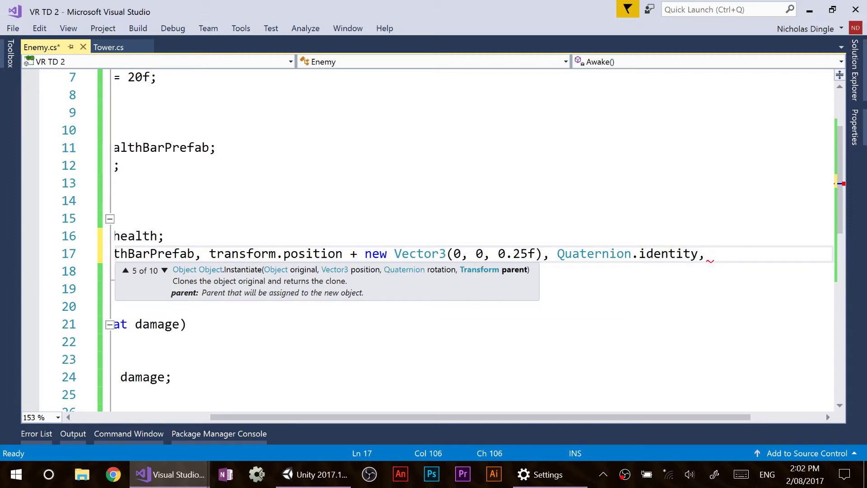
type("transf")
key("BackSpace")
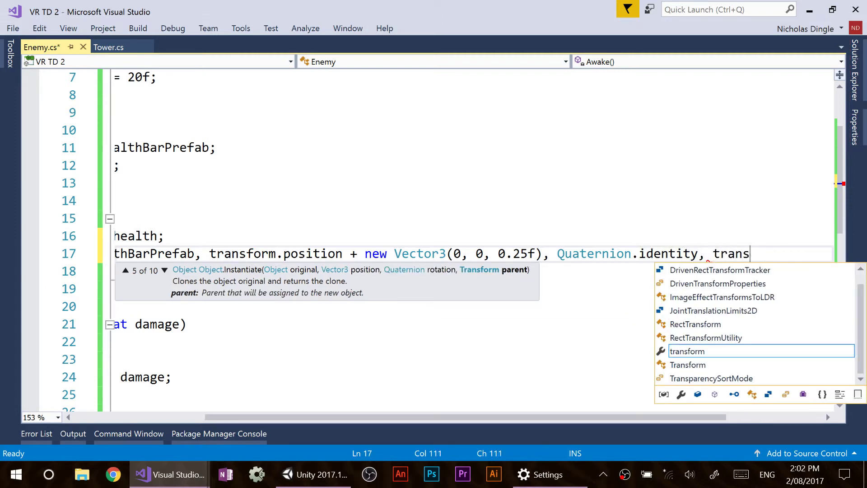
type("form);")
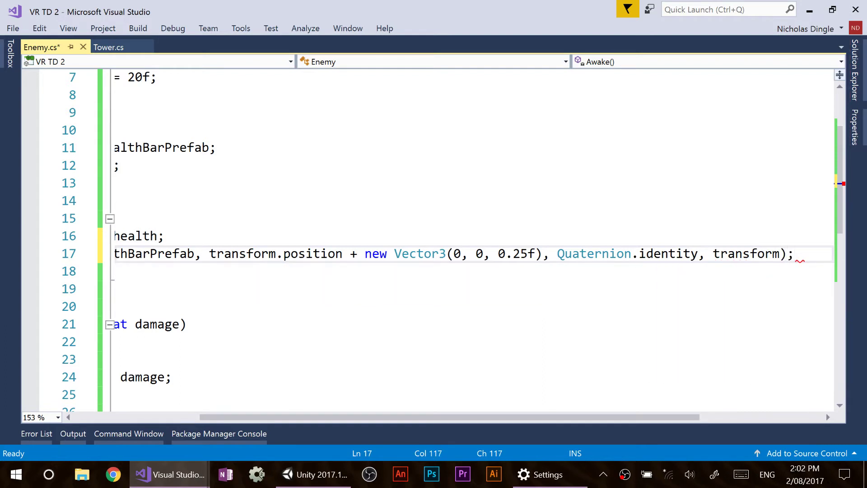
double_click(745, 259)
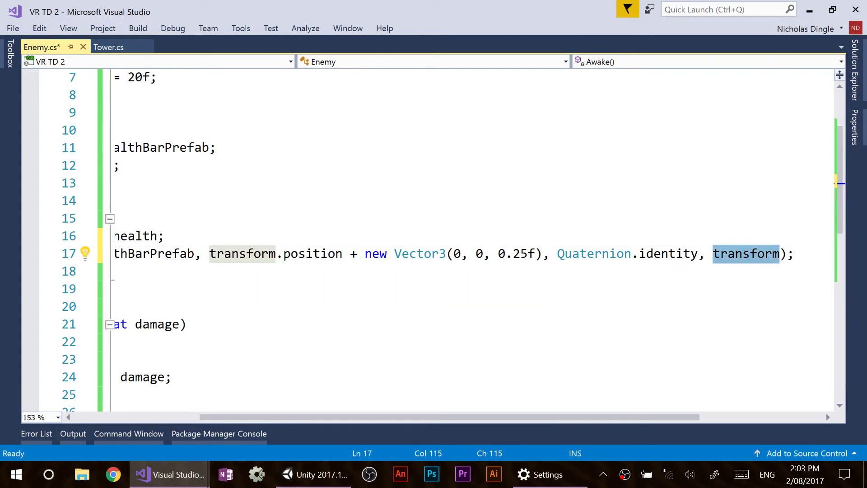
key("ctrl+s")
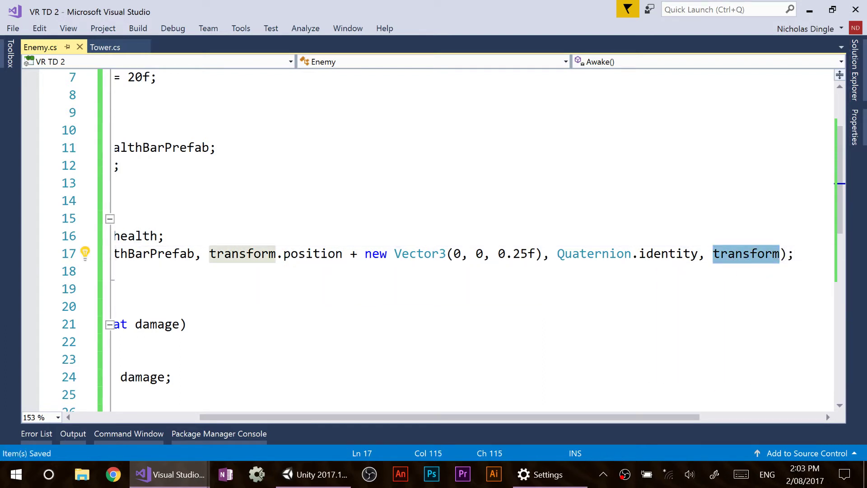
- Assign the result of the Instantiate call in Awake to the healthBar variable
left_click_drag(676, 414, 468, 418)
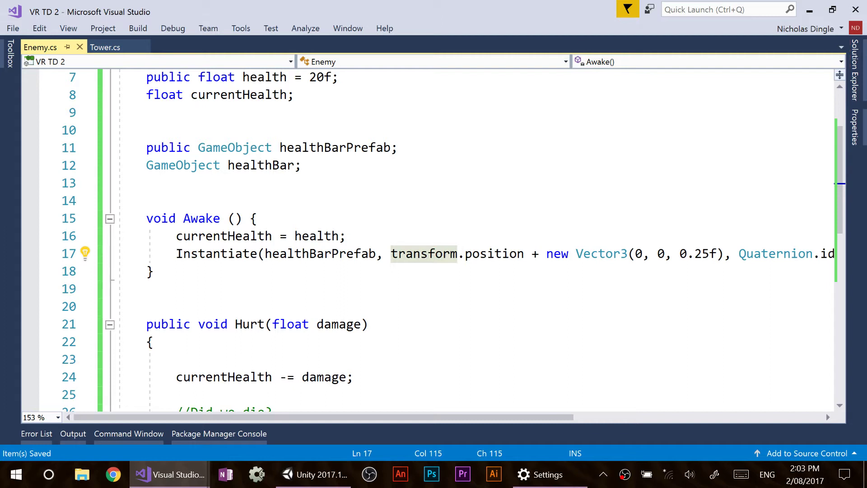
key("Home")
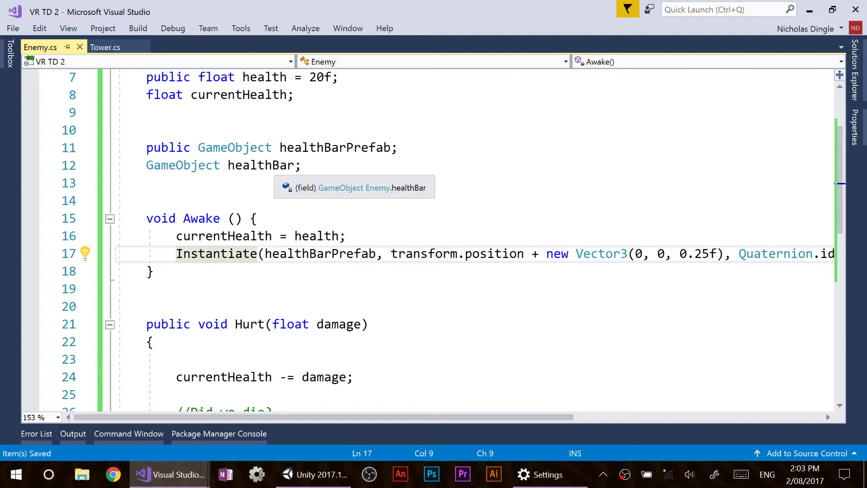
type("healthBar =")
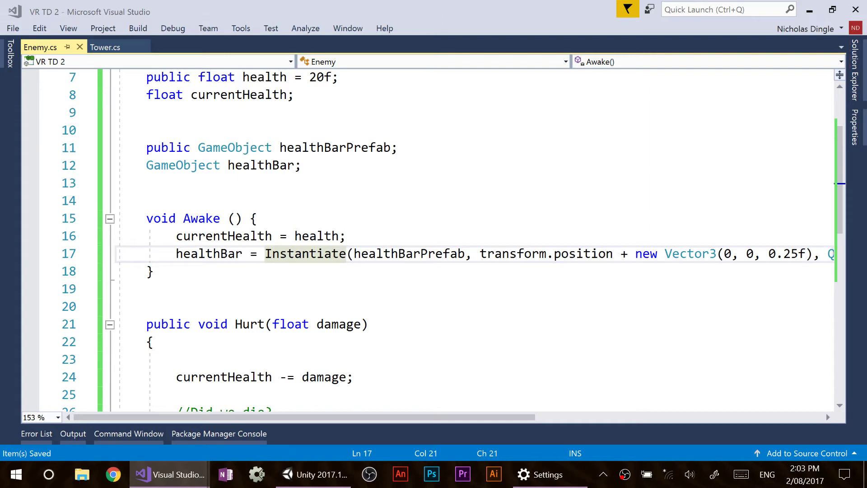
- In Hurt, add the comment "//Modify the green scale to reflect the damage" below the death check and save the script
scroll(155, 268, "down", 5)
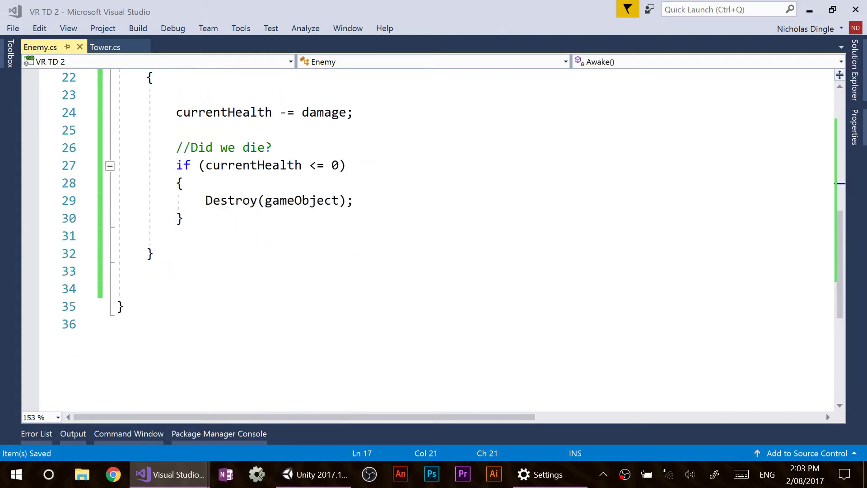
left_click_drag(116, 147, 183, 218)
double_click(232, 201)
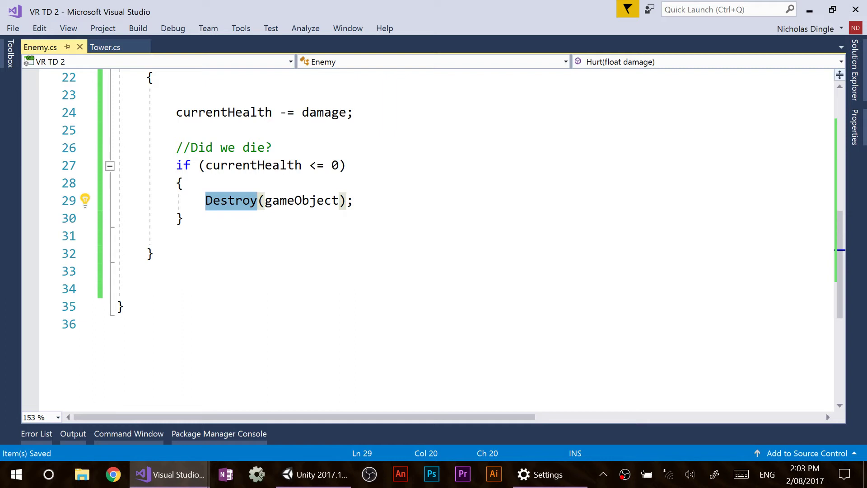
key("Down")
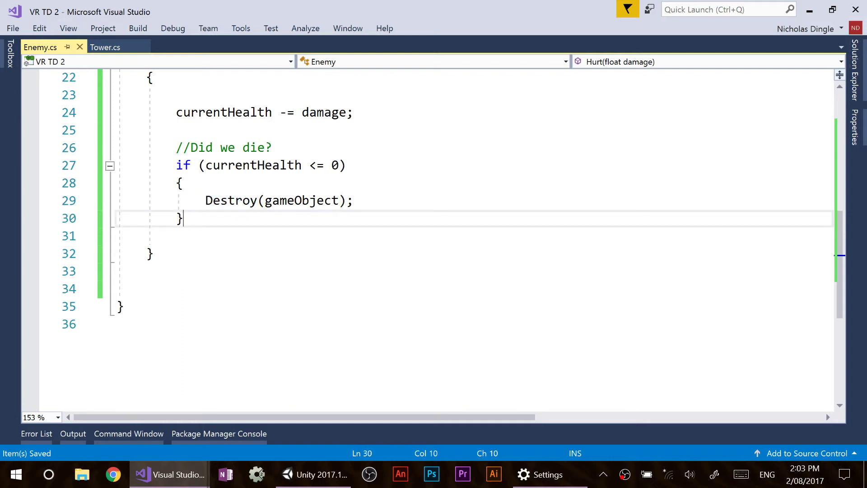
key("Return")
key("Return")
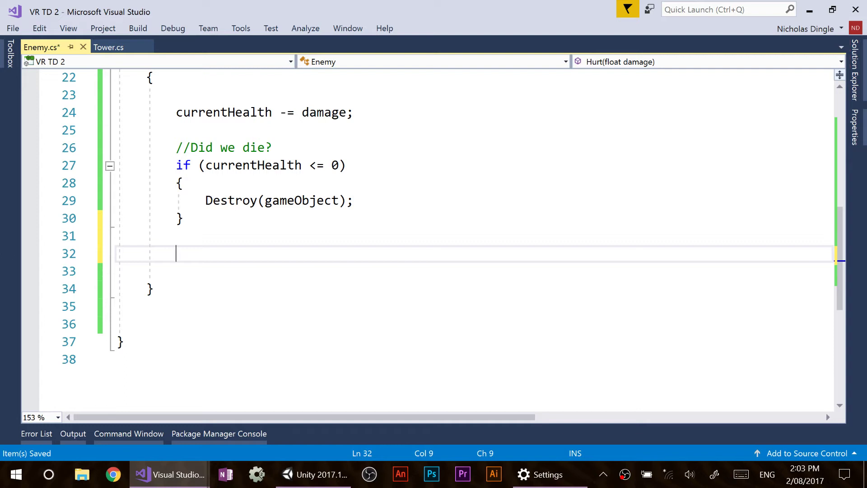
type("//Modify the g")
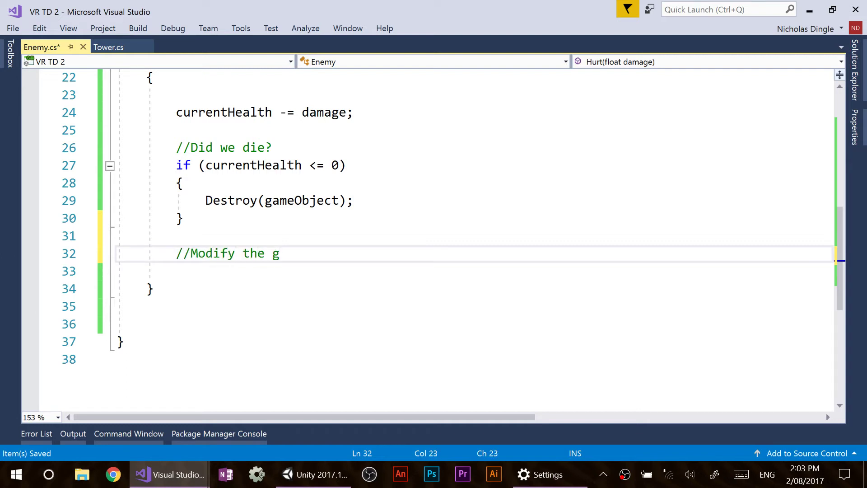
type("reen scale to ")
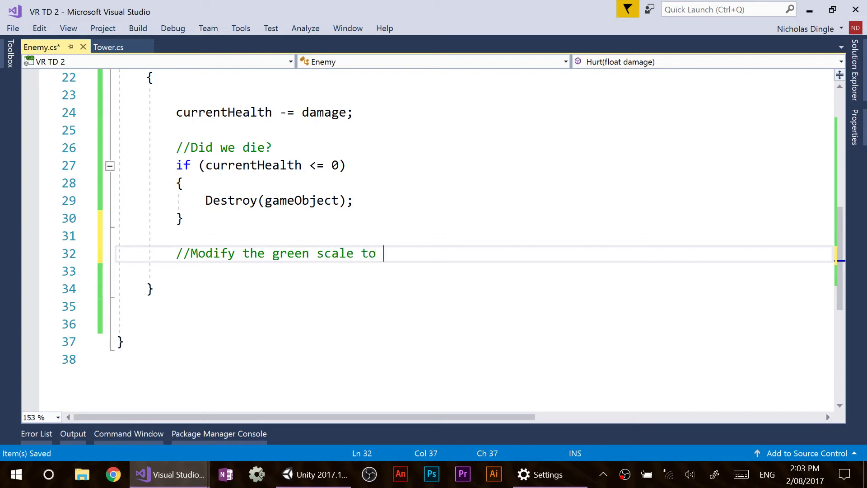
type("reflect the damage")
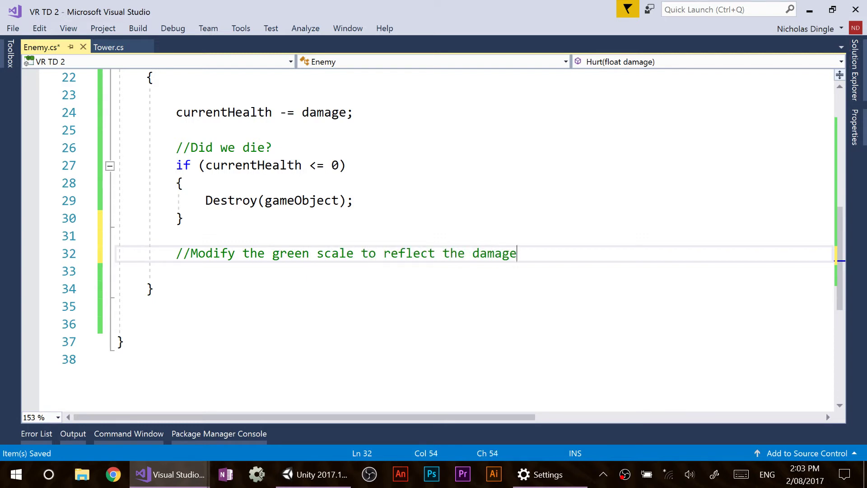
key("Return")
key("ctrl+s")
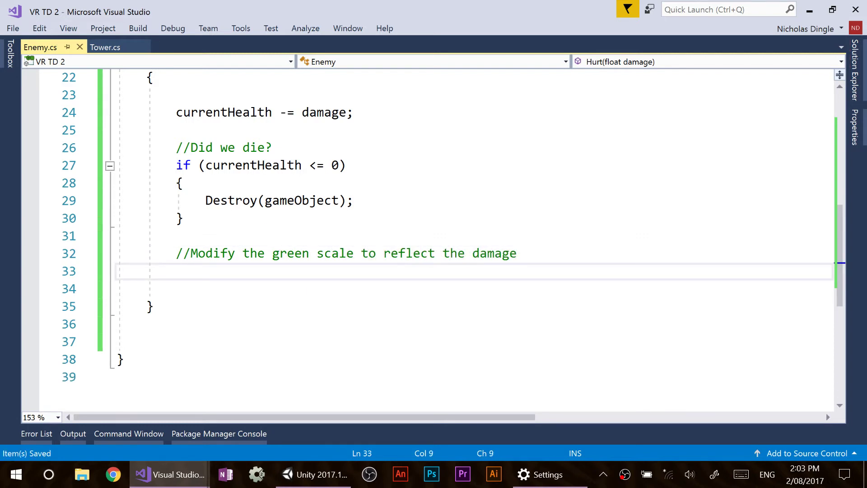
- Under the comment, declare Transform pivot = healthBar.transform.Find("HealthyPivot");
type("Tr")
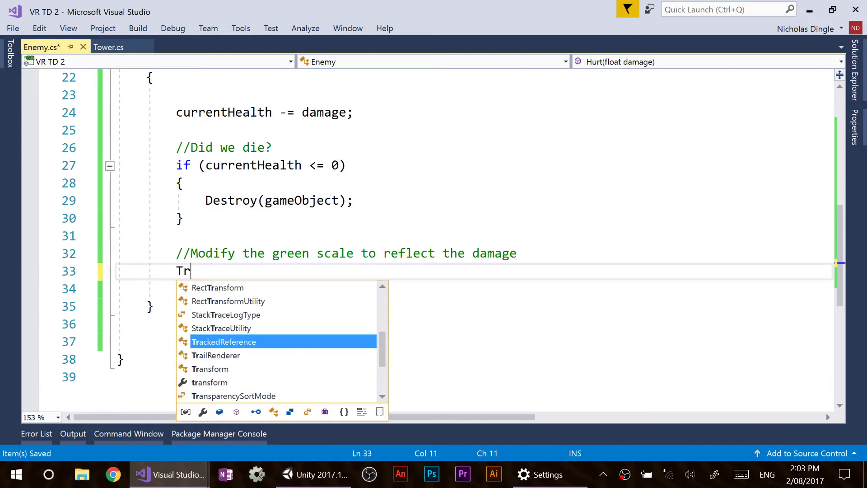
type("ansform pivot")
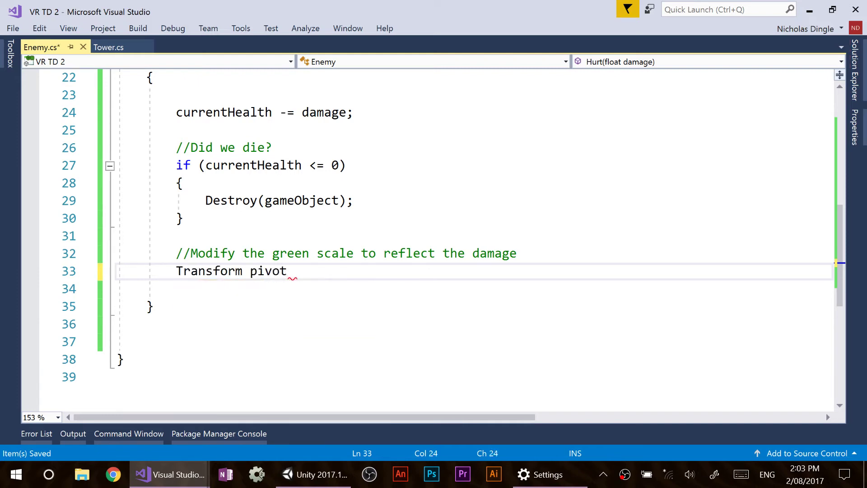
type(" = health")
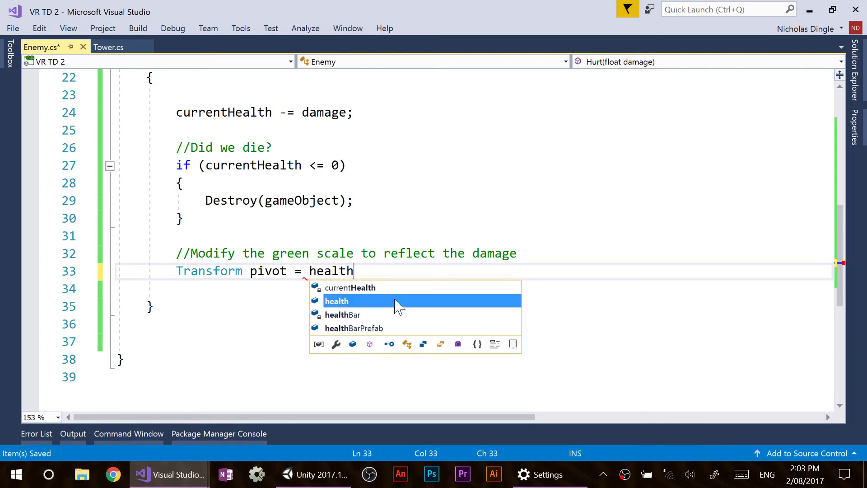
key("Escape")
type("Bar.transform.find")
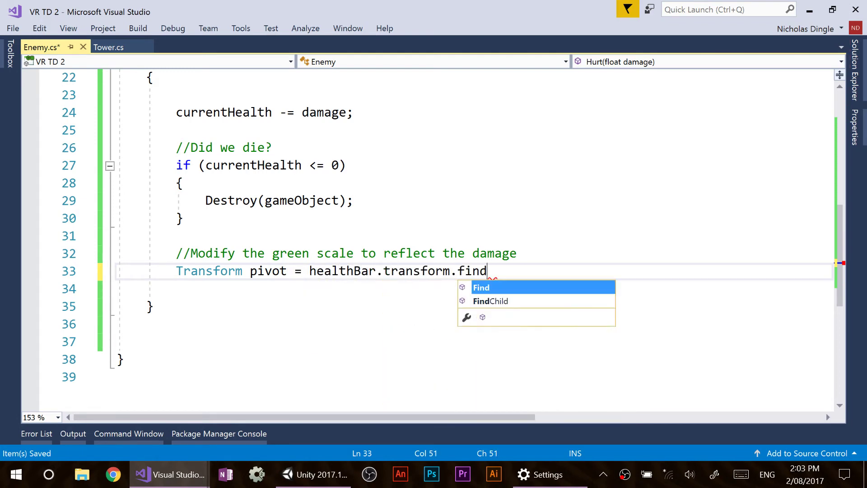
key("Tab")
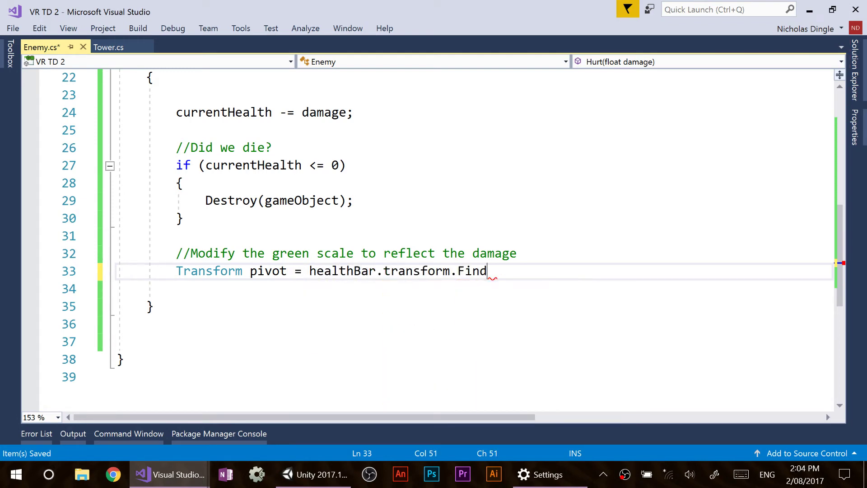
type("(\"")
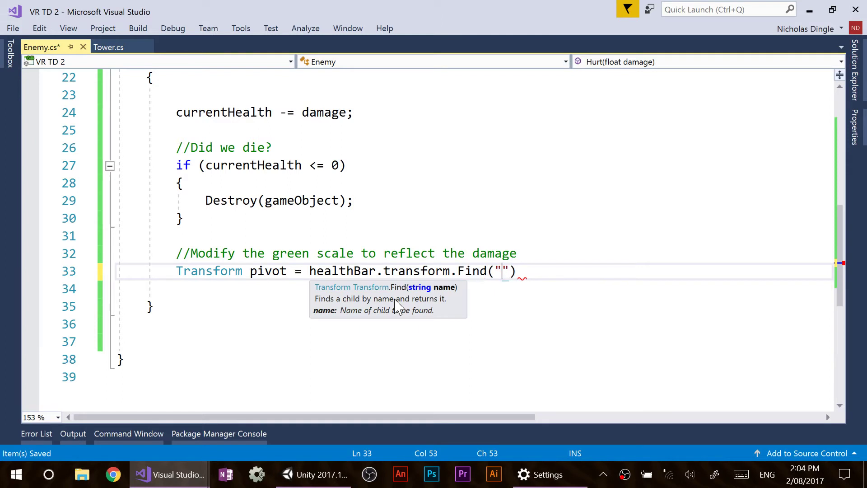
type("HealthyPivot")
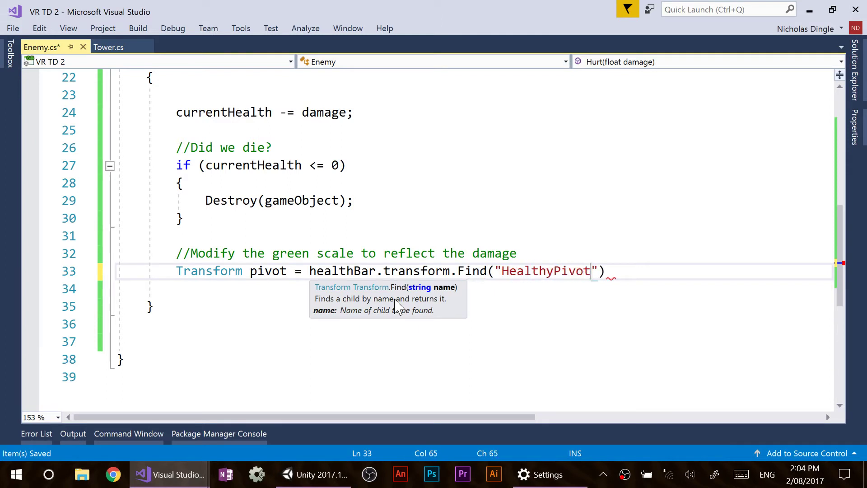
type("\");")
key("Return")
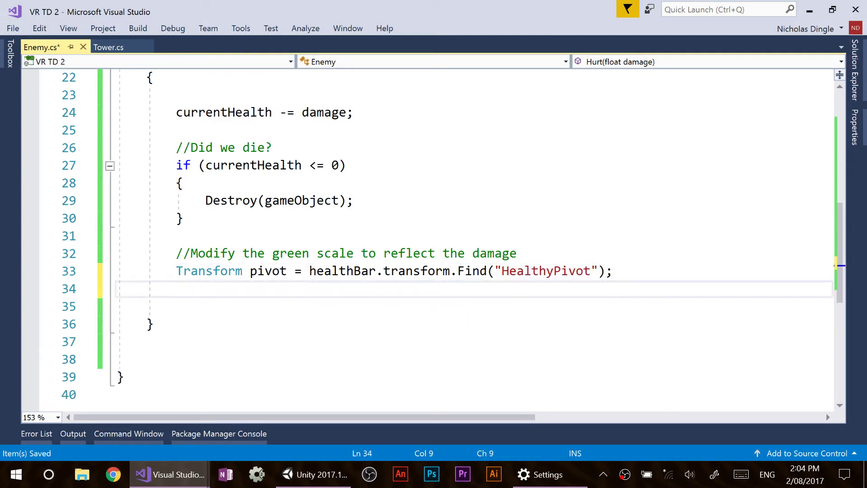
- Below the pivot declaration in Hurt, declare Vector3 scale = pivot.localScale; and save the script
type("Vec")
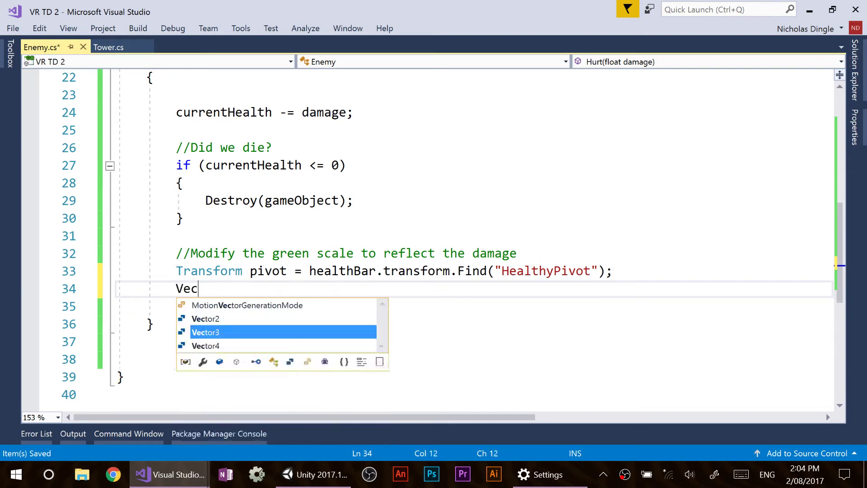
type("tor3 s")
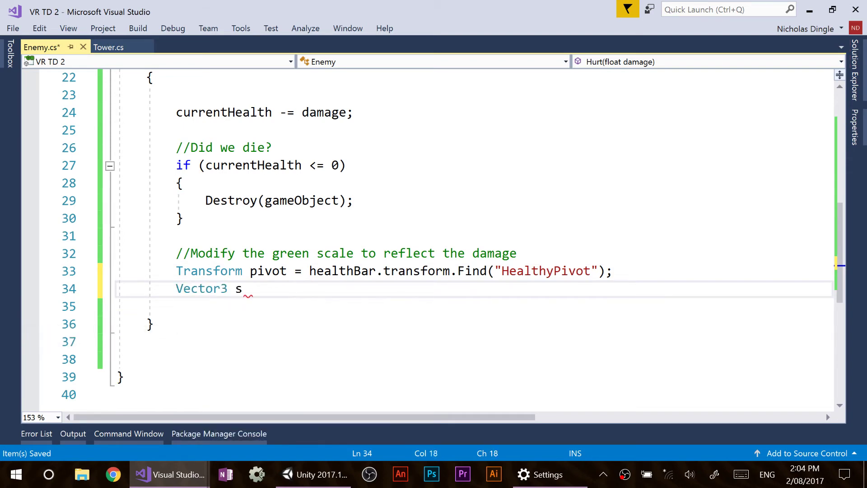
type("cale = pivio")
key("BackSpace")
key("BackSpace")
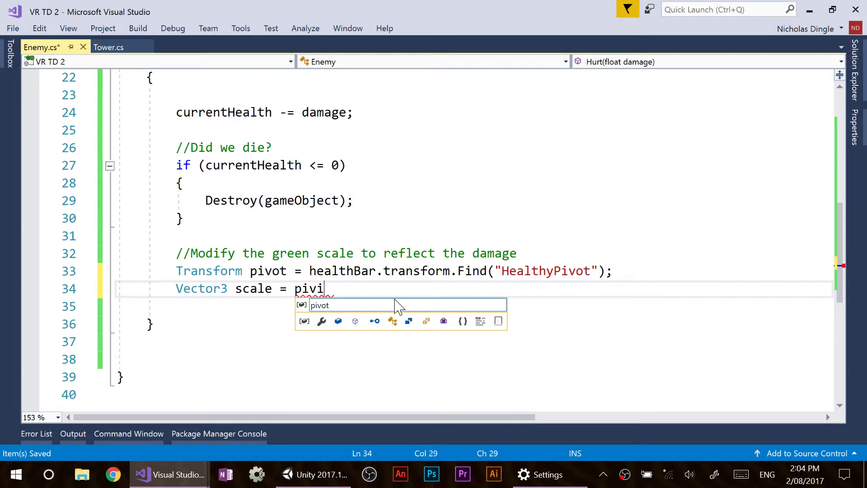
type("ot.localScale;")
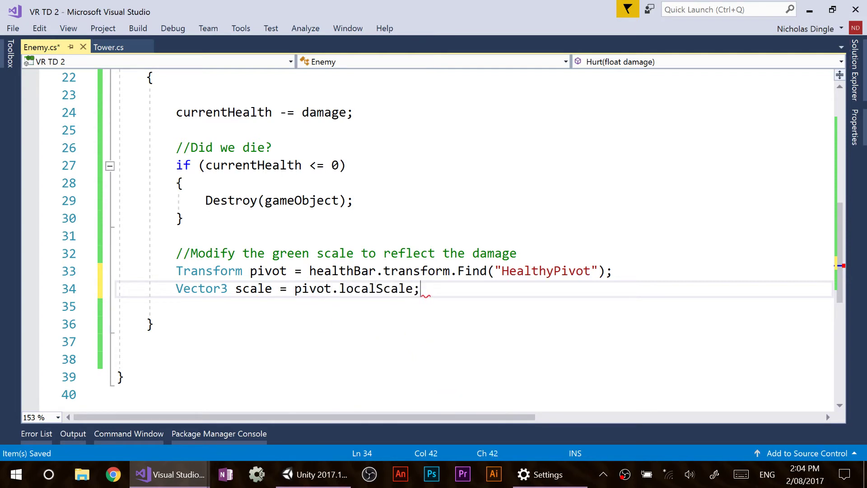
key("ctrl+s")
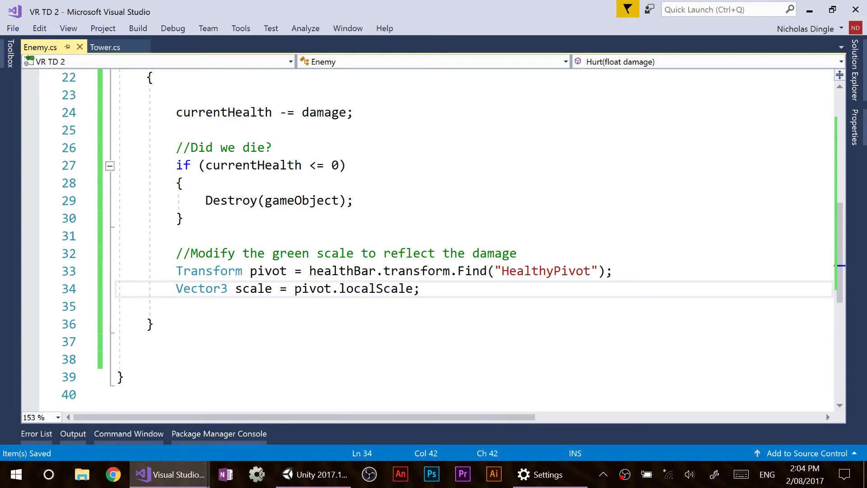
- On a new line, add scale.x = Mathf.Clamp(currentHealth / health, 0, 1); to tie the x scale to remaining health
key("Return")
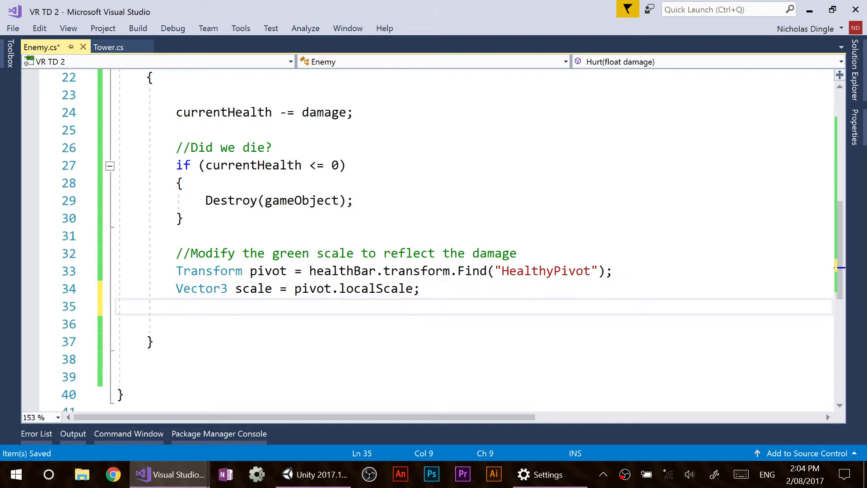
type("scale.x = Mathf.clamp")
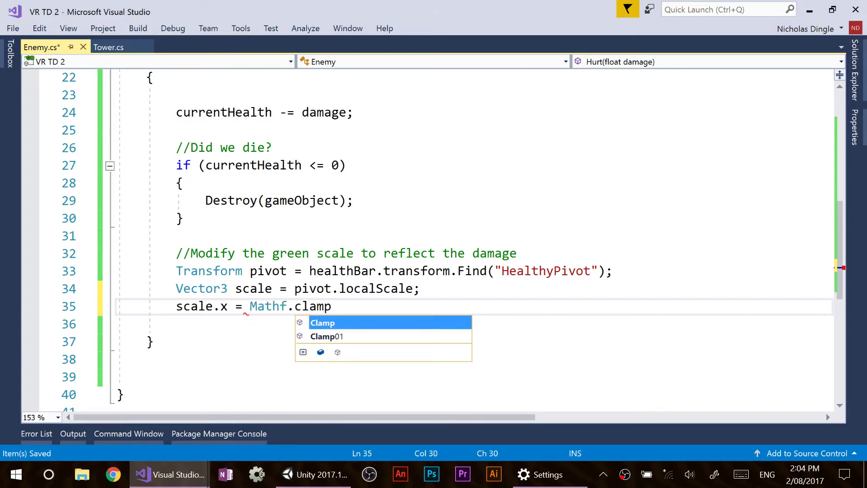
type("(")
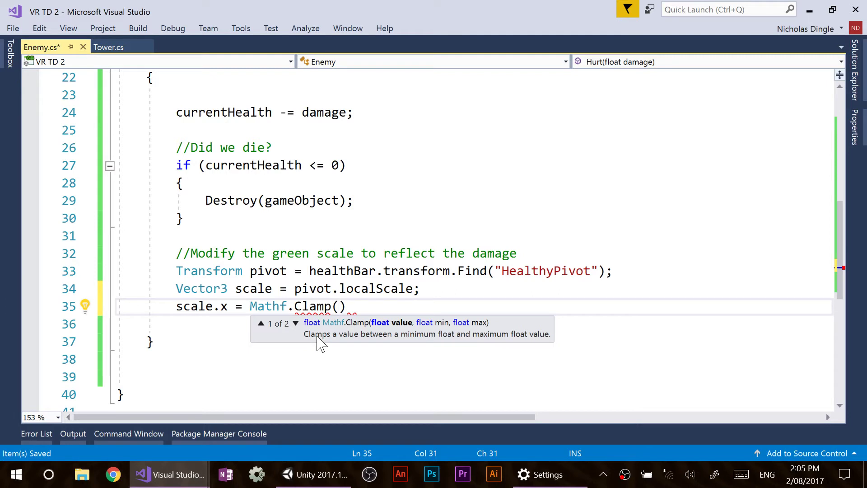
type("currentHealth / h")
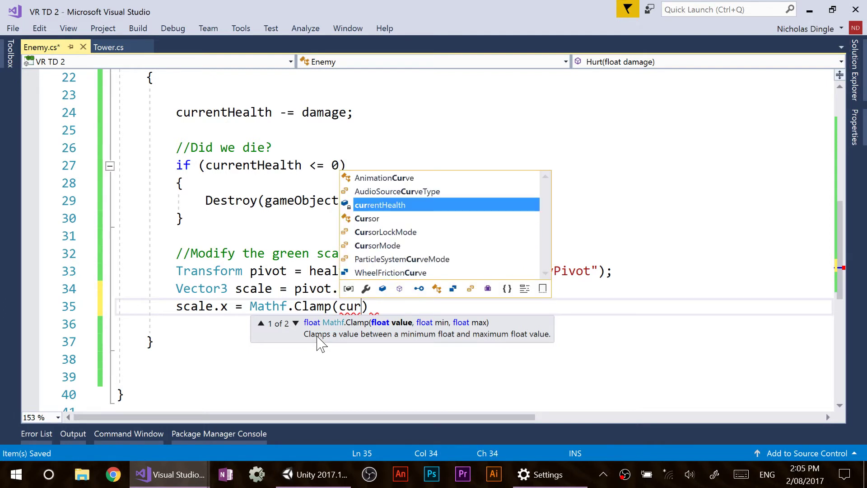
type("ealth")
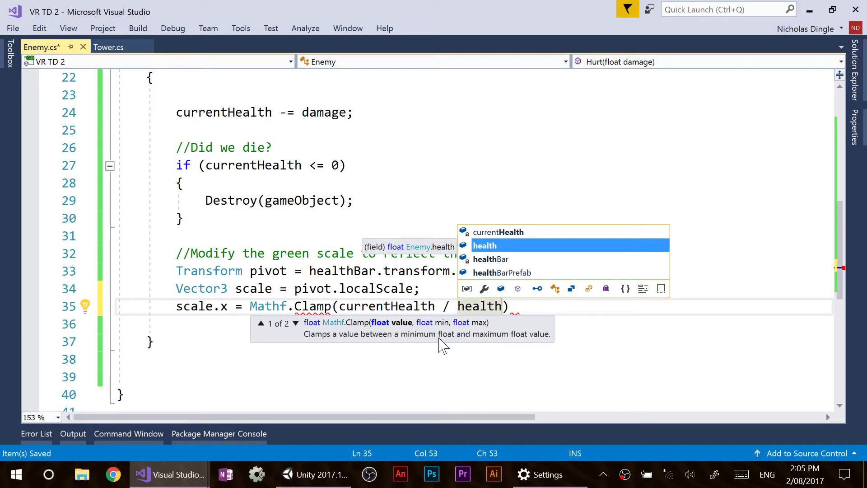
type(", ")
type("0, 1)")
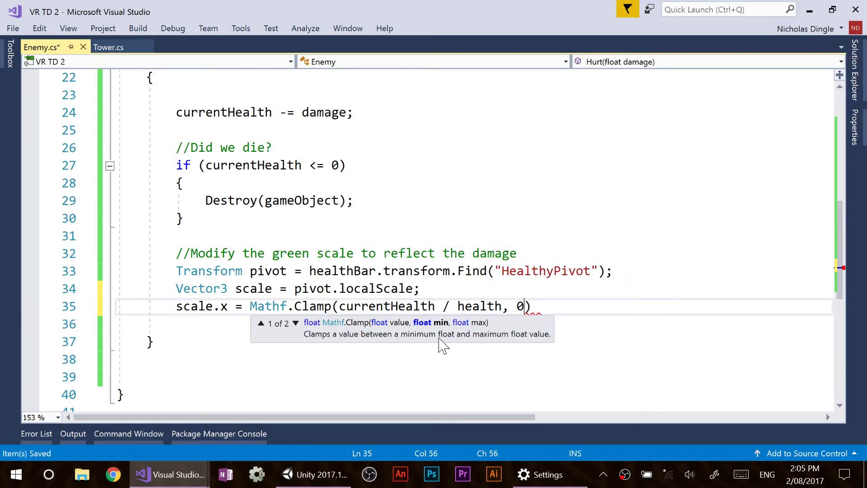
type(";")
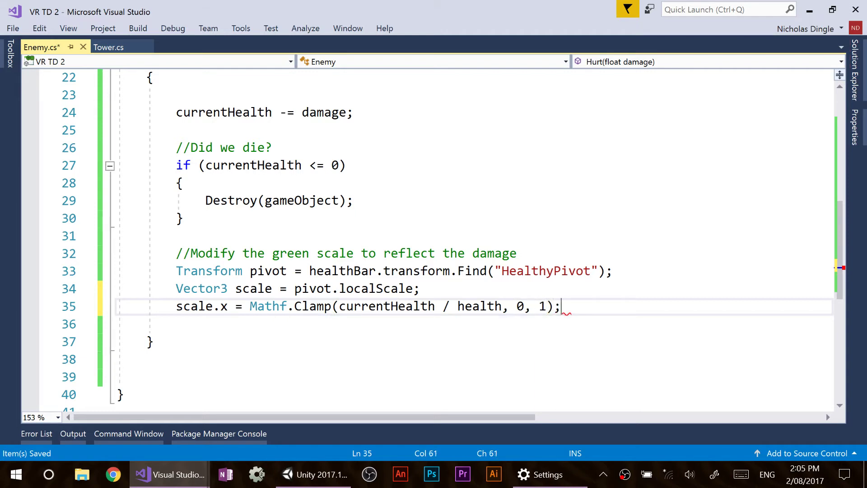
- Apply the scale back to the pivot with pivot.localScale = scale; on the following line and save Enemy.cs
key("Return")
key("ctrl+s")
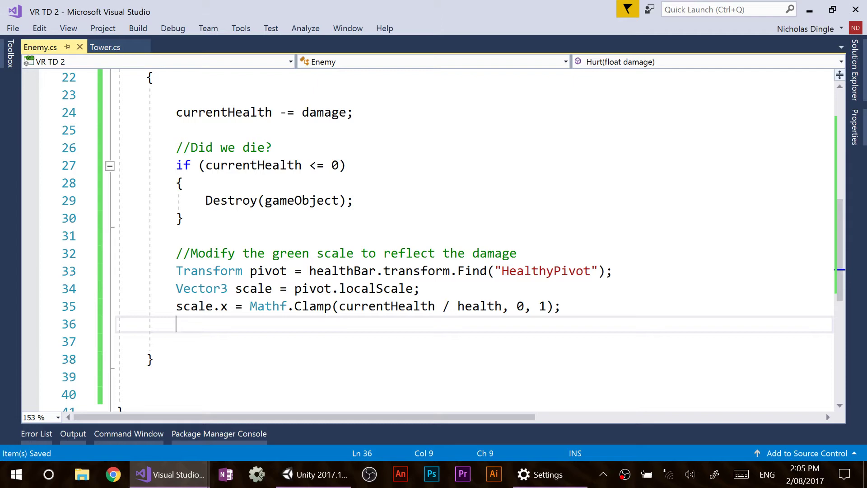
type("pivot.localscale = scale;")
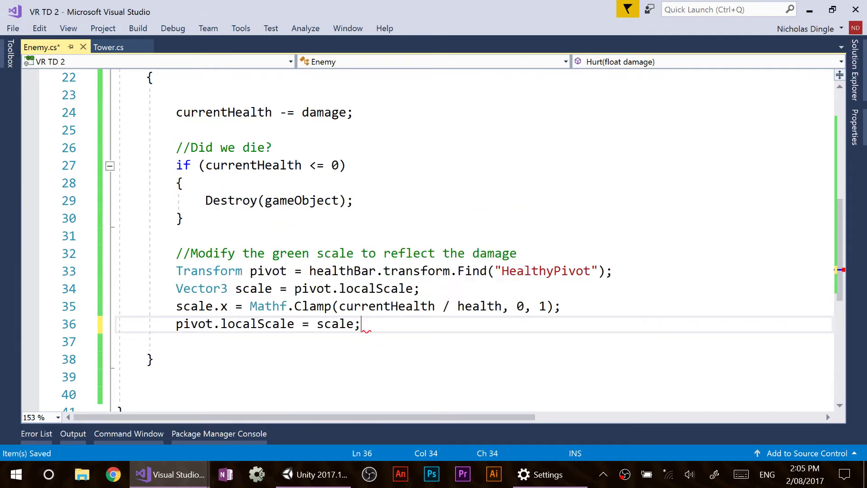
key("ctrl+s")
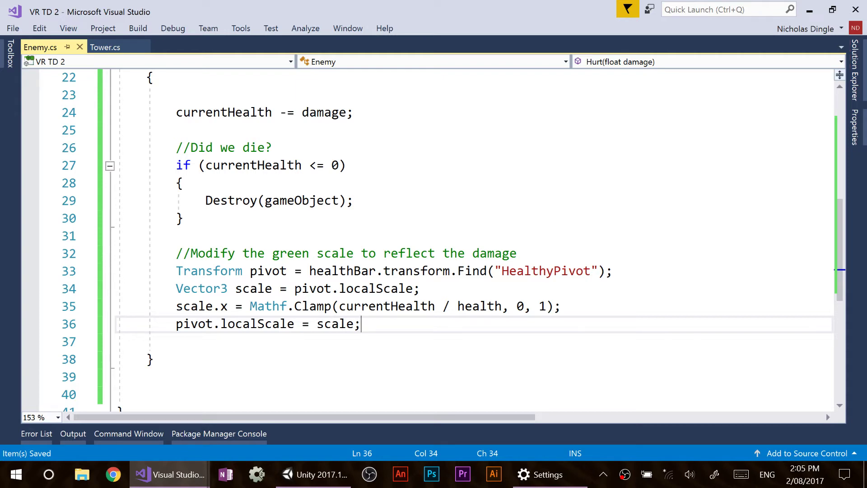
- Switch to Unity and test-run the scene to check the health bar above the small enemy, then stop playback
left_click(314, 475)
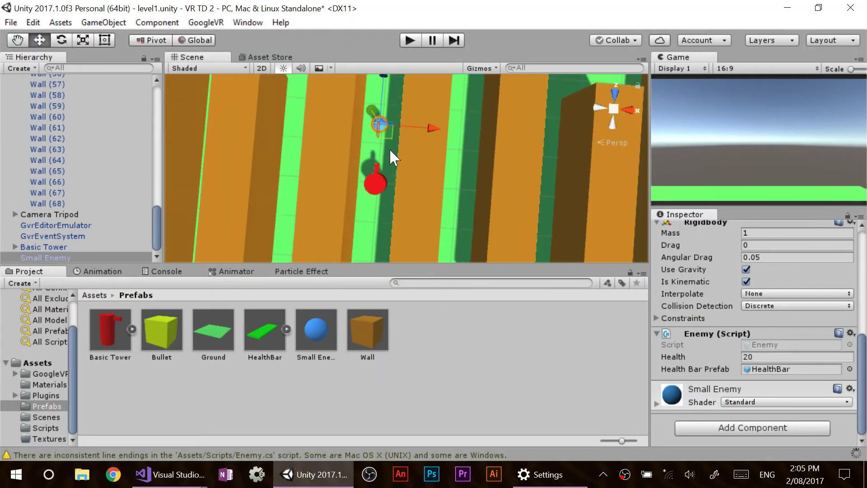
key("f")
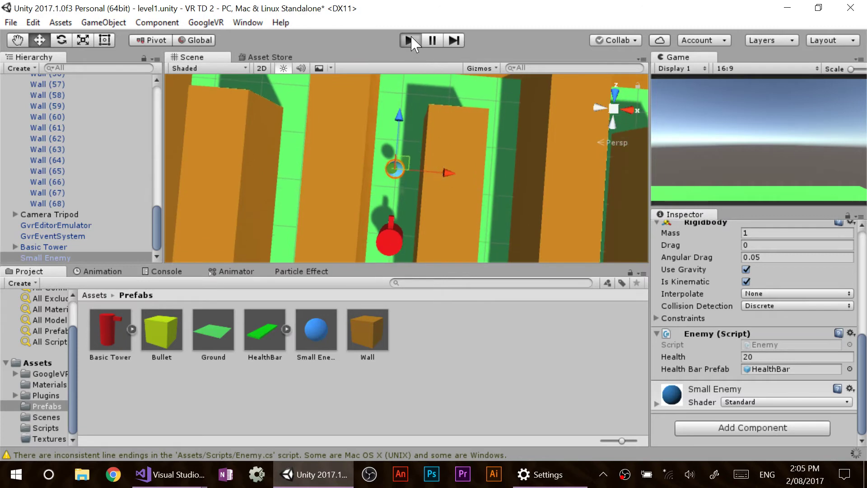
left_click(411, 40)
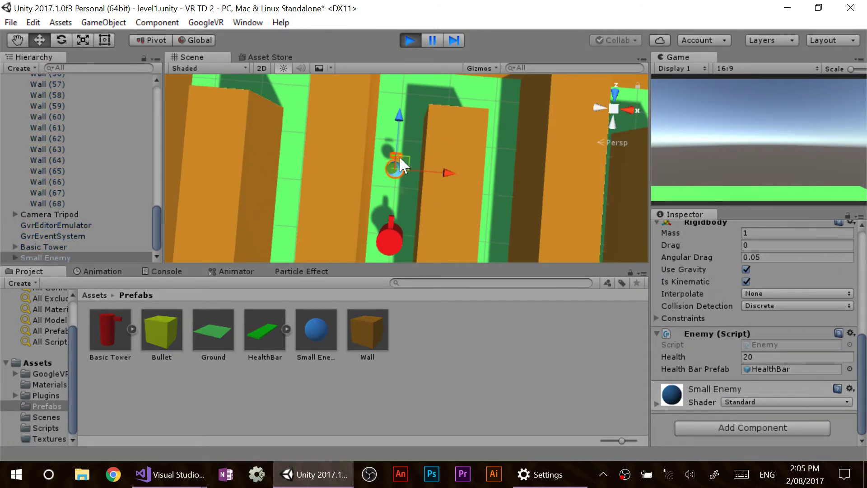
left_click(491, 165)
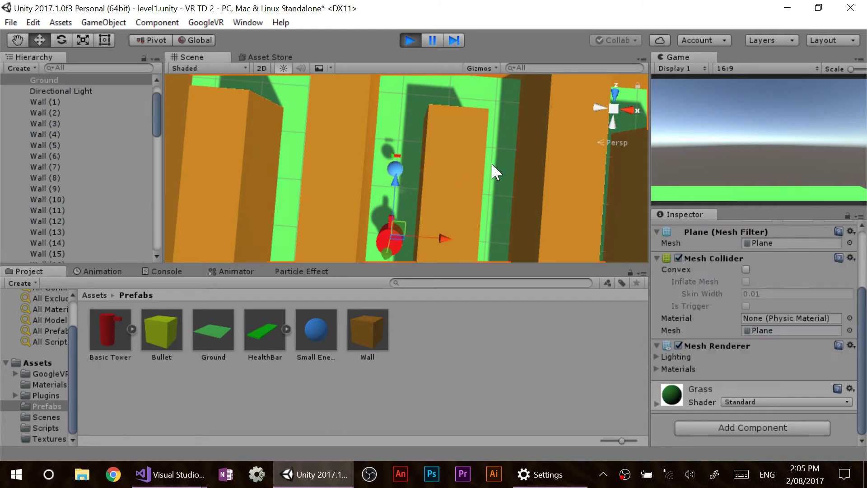
left_click(410, 41)
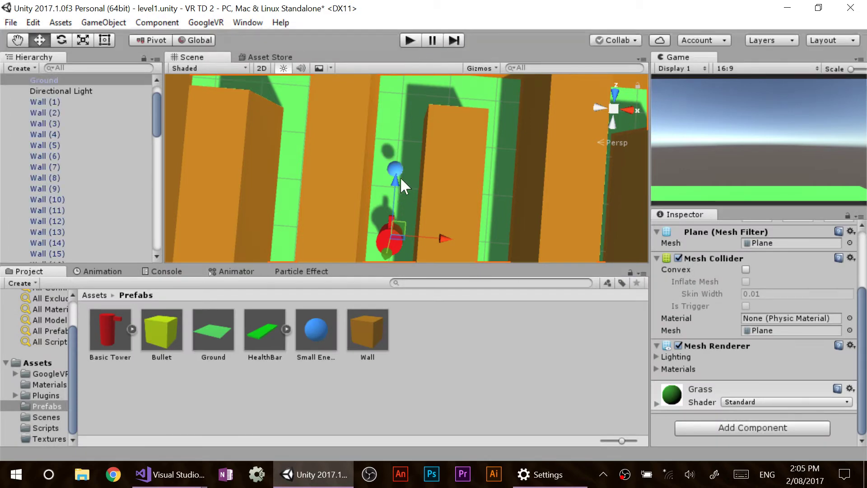
- Set the HealthBar prefab's scale to 0.3 on X, Y and Z, save, and test-run the scene
left_click(398, 166)
scroll(751, 303, "up", 3)
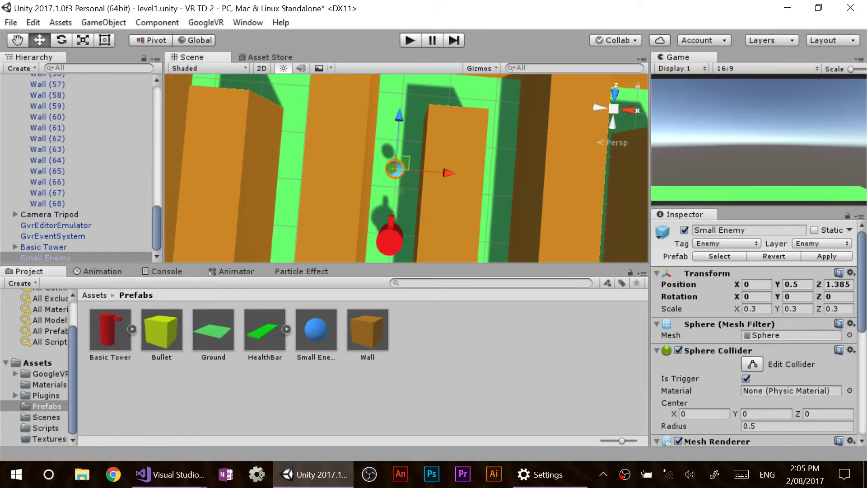
left_click(273, 337)
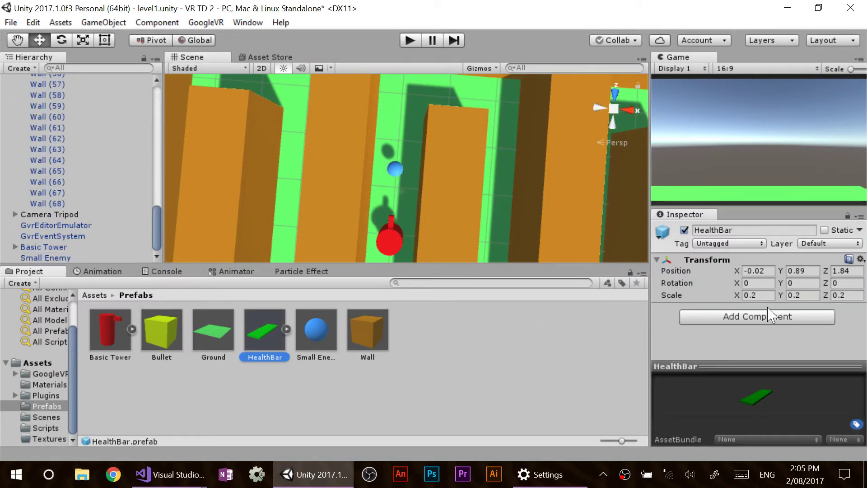
left_click(759, 295)
type("0.3")
key("Tab")
type("0.3")
key("Tab")
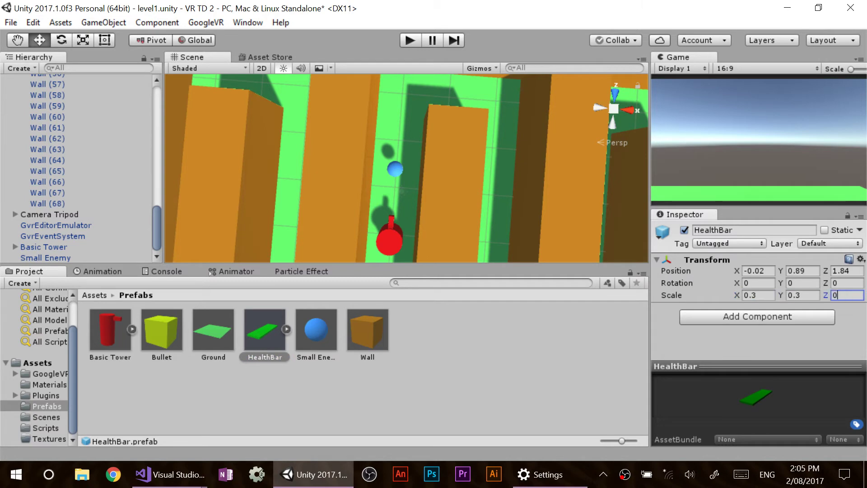
type("0.3")
key("ctrl+s")
left_click(414, 44)
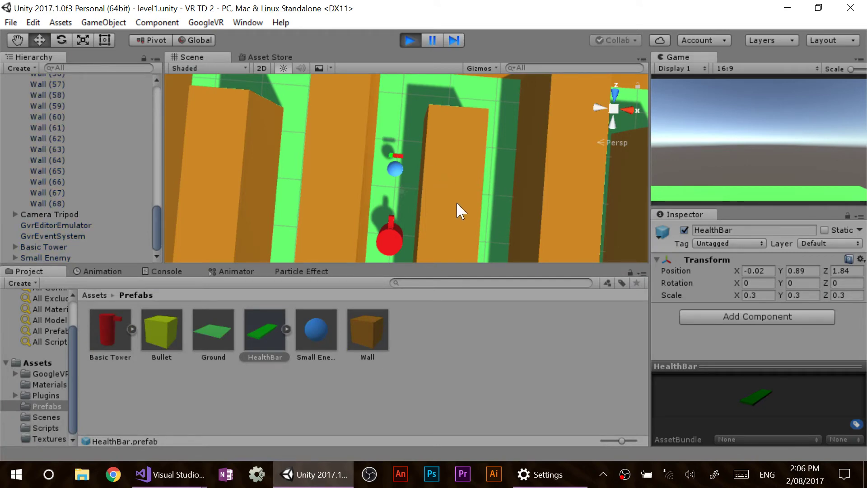
key("ctrl+p")
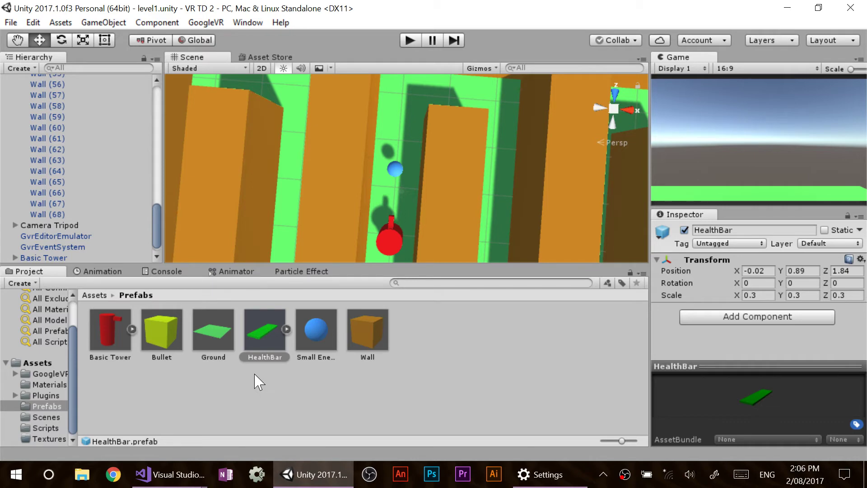
- Create a C# script named Money in the Scripts folder and open it in Visual Studio, reloading the solution
left_click(60, 427)
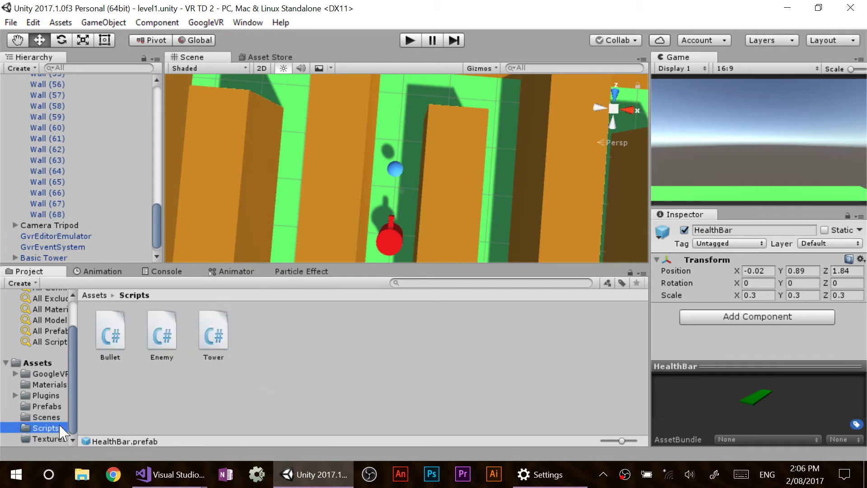
right_click(351, 357)
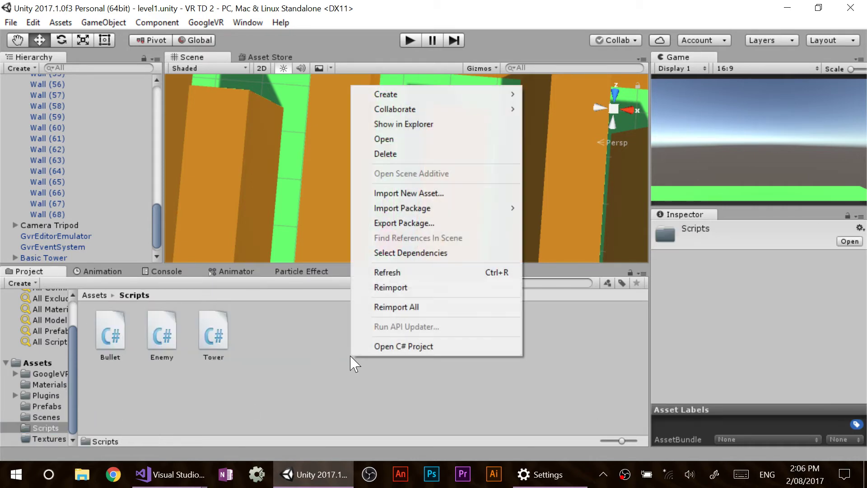
mouse_move(384, 94)
left_click(292, 75)
type("Mo")
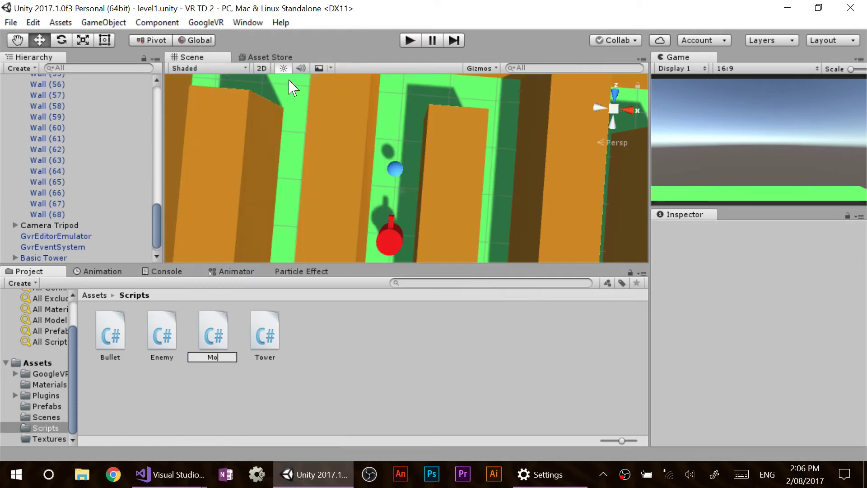
type("ney")
key("Return")
key("Return")
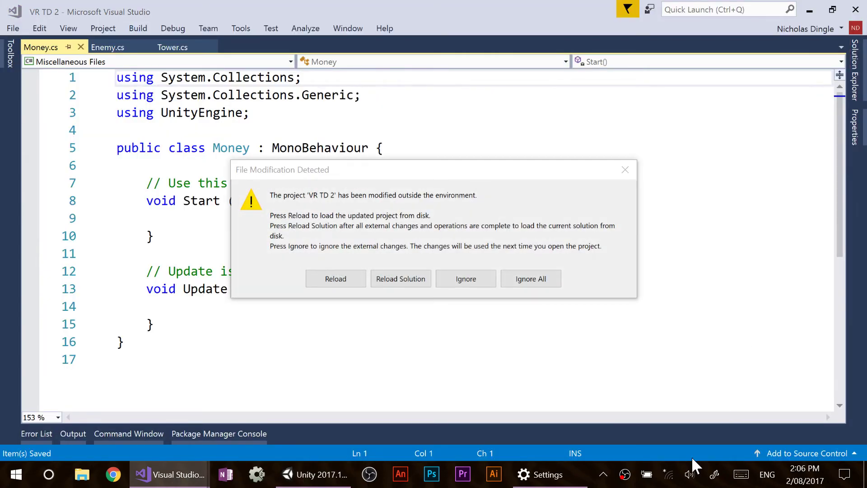
left_click(394, 281)
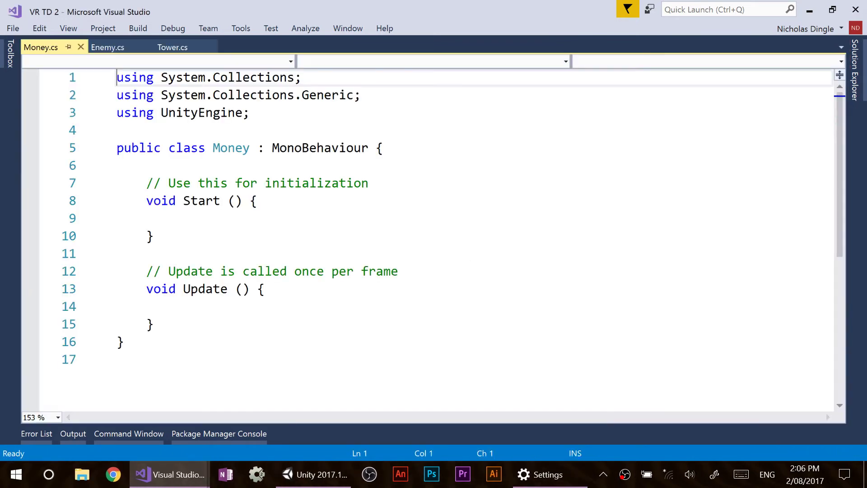
mouse_move(181, 485)
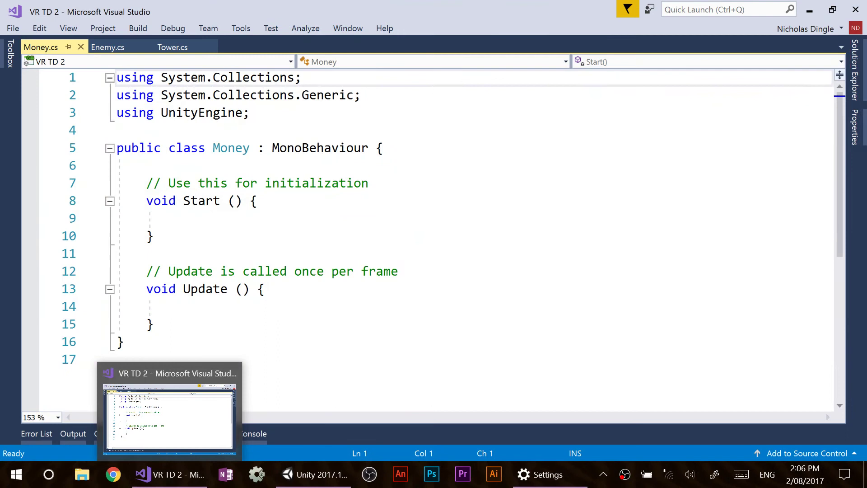
- Remove the Start and Update methods with their comments and the MonoBehaviour inheritance from the Money class
left_click(258, 201)
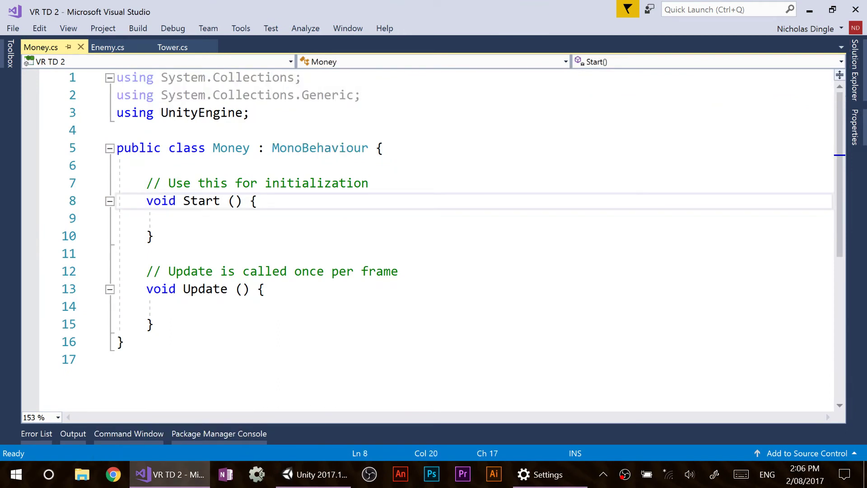
left_click_drag(154, 324, 146, 183)
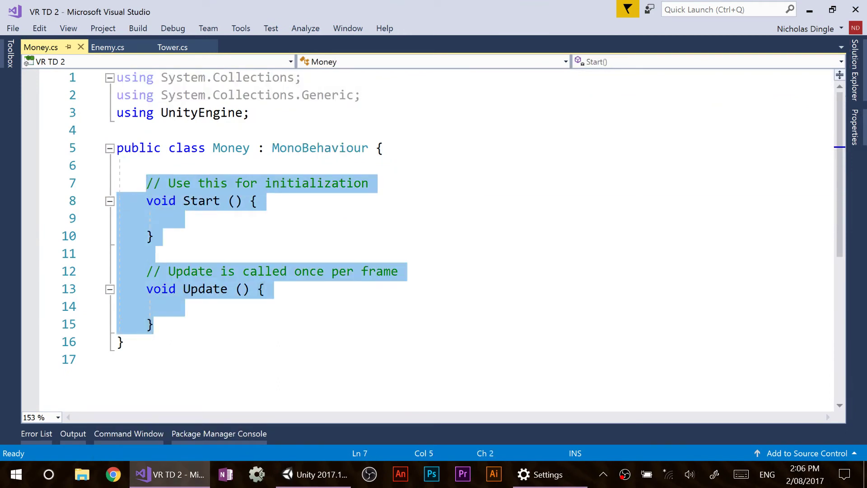
key("Delete")
left_click_drag(251, 147, 370, 148)
key("Delete")
left_click(146, 184)
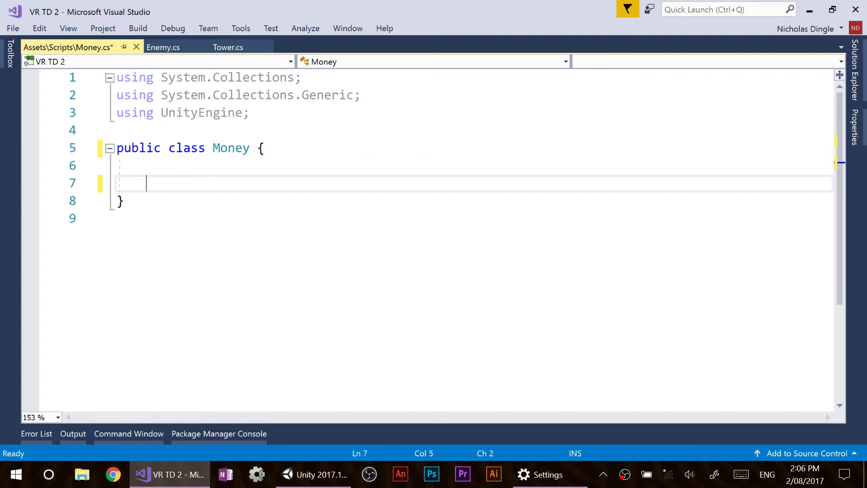
- Make the Money class static by adding the static keyword to its declaration
left_click(169, 149)
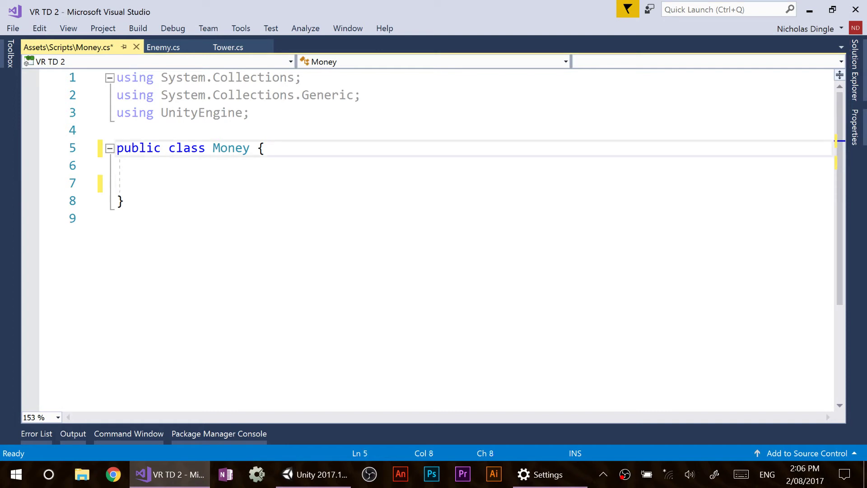
key("Left")
type("static")
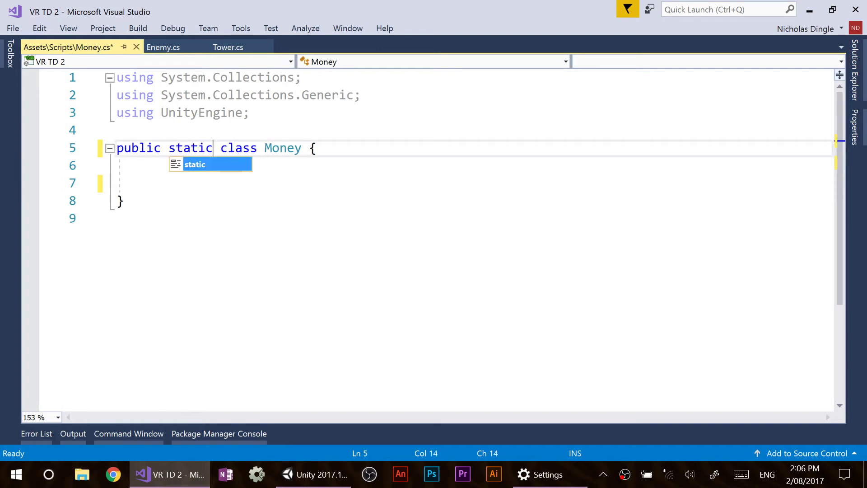
left_click(146, 183)
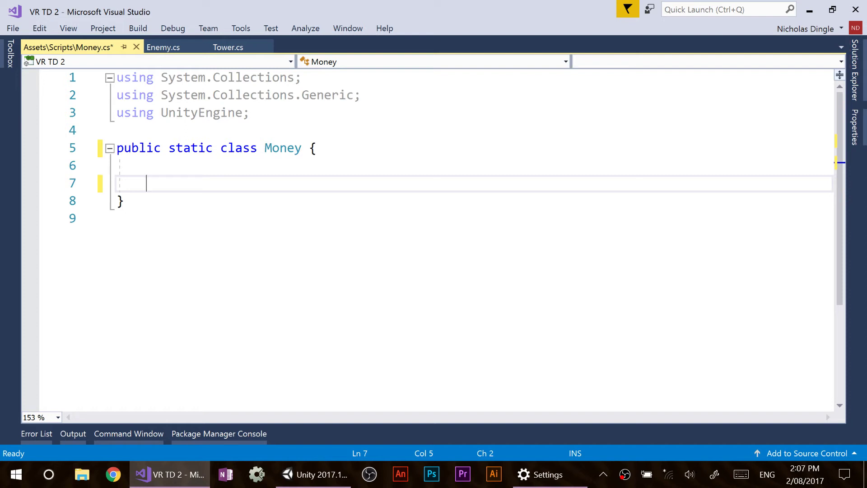
double_click(196, 151)
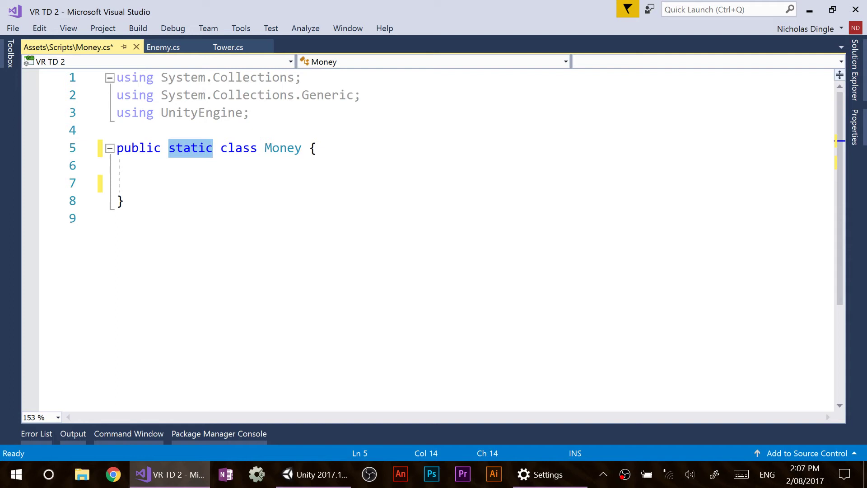
- Remove the spare blank line in the Money class, declare "public static float Amount = 0f;" and save the script
key("Down")
key("BackSpace")
key("BackSpace")
key("Down")
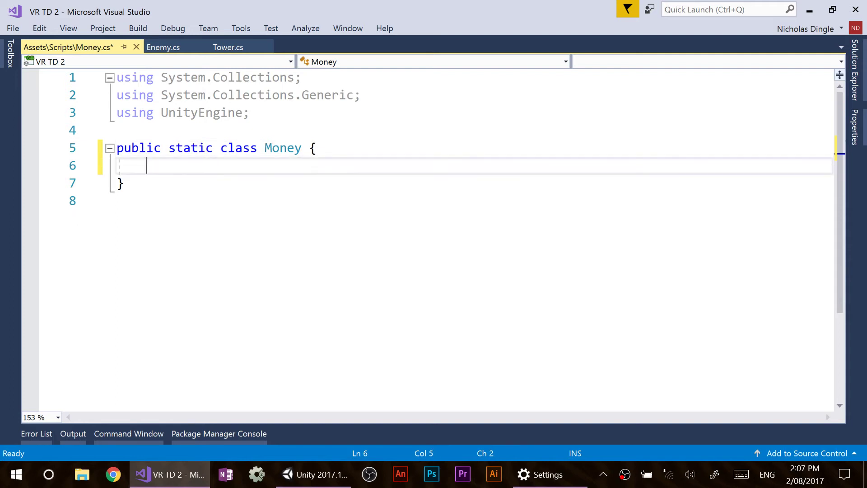
type("public static")
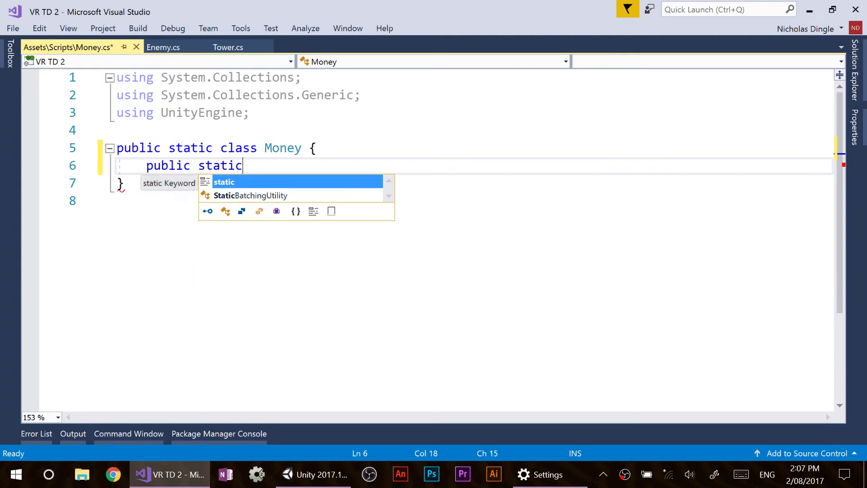
type(" float Am")
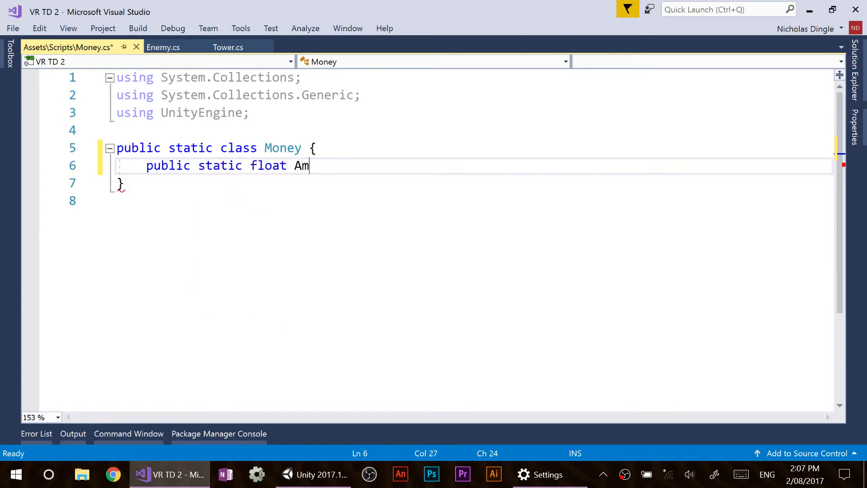
type("ount = 0f;")
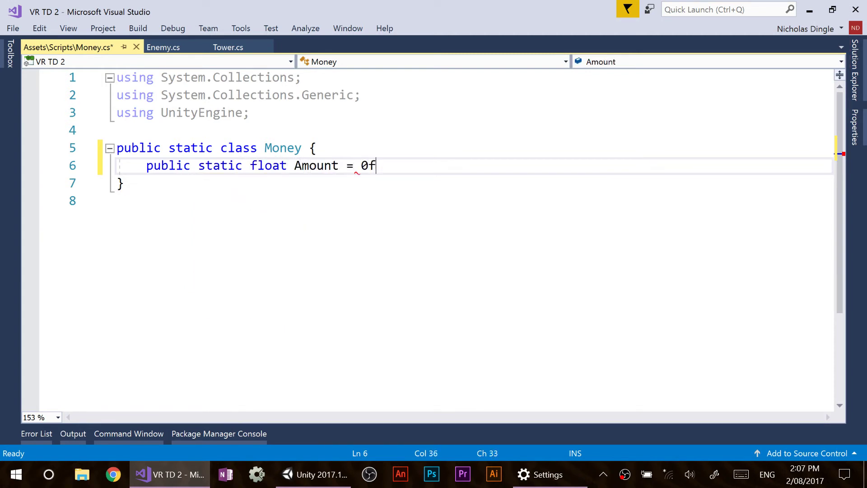
key("ctrl+s")
key("Left")
key("Left")
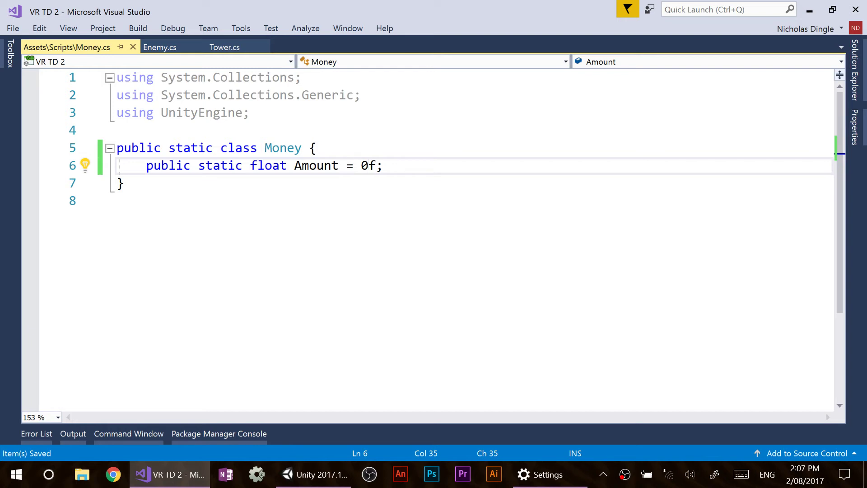
key("Left")
type("9")
- Open Enemy.cs and remove the extra blank line between the currentHealth and healthBarPrefab declarations
left_click(168, 49)
left_click(475, 277)
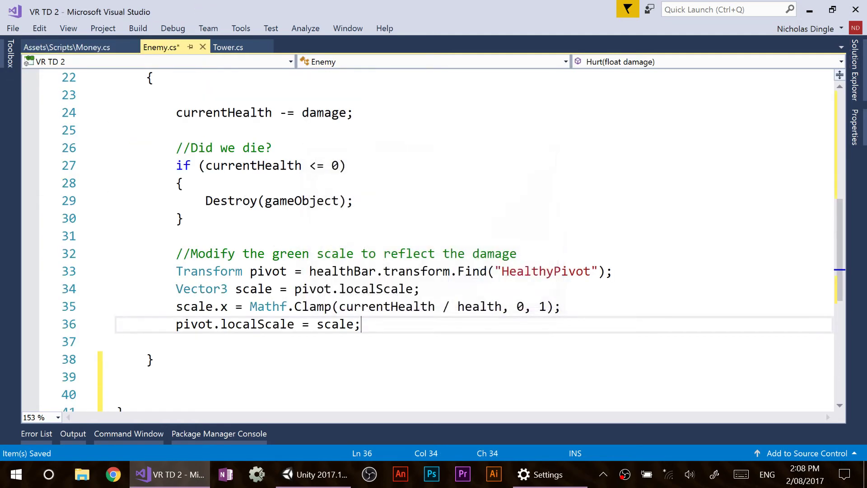
scroll(474, 277, "up", 7)
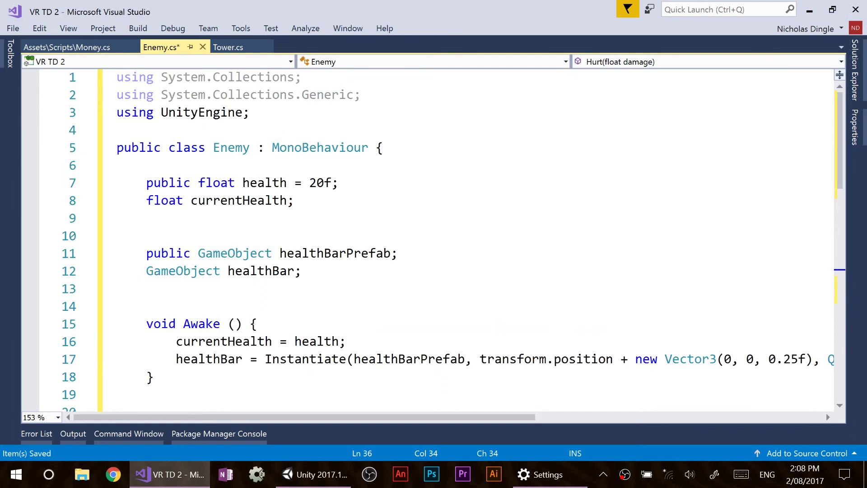
left_click(146, 218)
key("shift+Home")
key("BackSpace")
key("BackSpace")
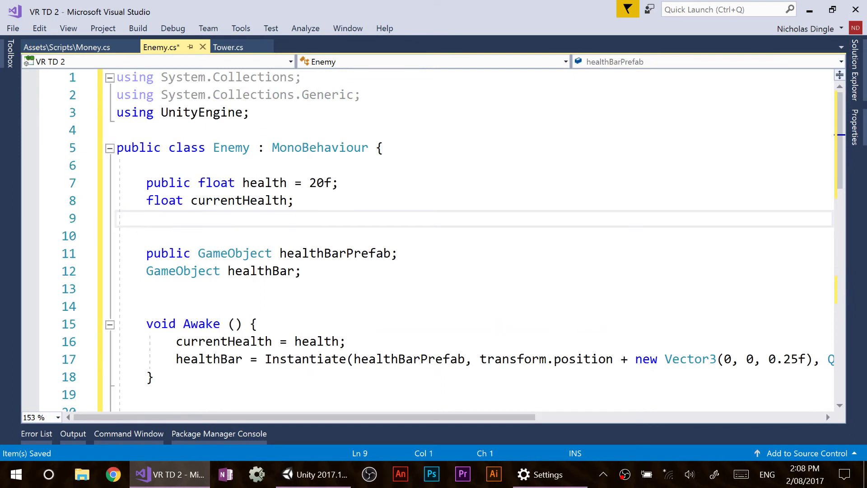
- Add the field "public float worth = 4f;" below the healthBar declaration in the Enemy class and save the script
left_click(301, 253)
key("Return")
key("Return")
type("public ")
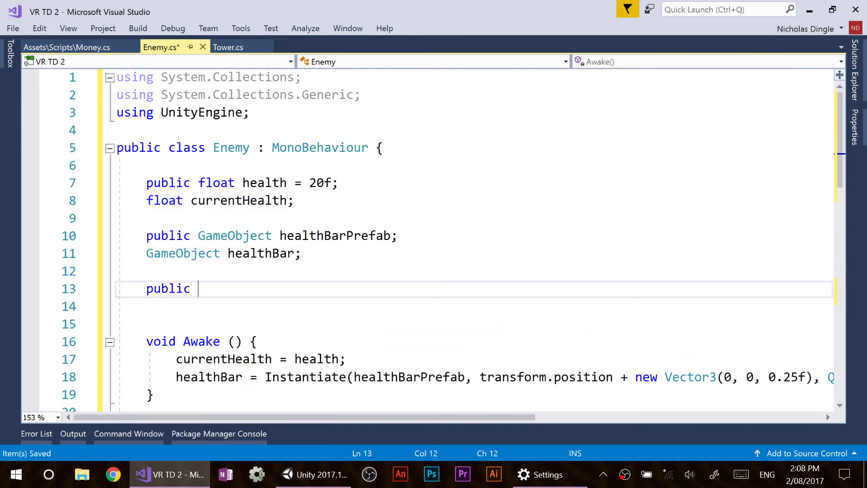
type("float worth ")
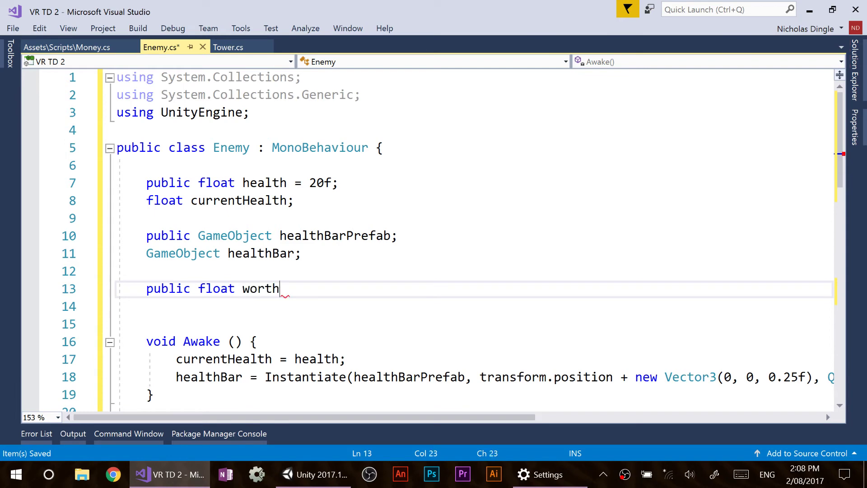
type("= 4f;")
key("ctrl+s")
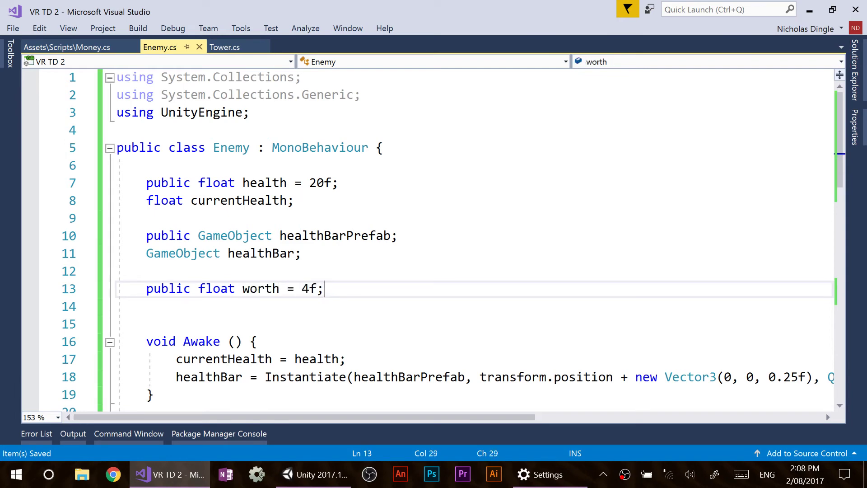
- Insert an extra blank line above the health field at the start of the Enemy class and save the script
left_click(147, 166)
key("Return")
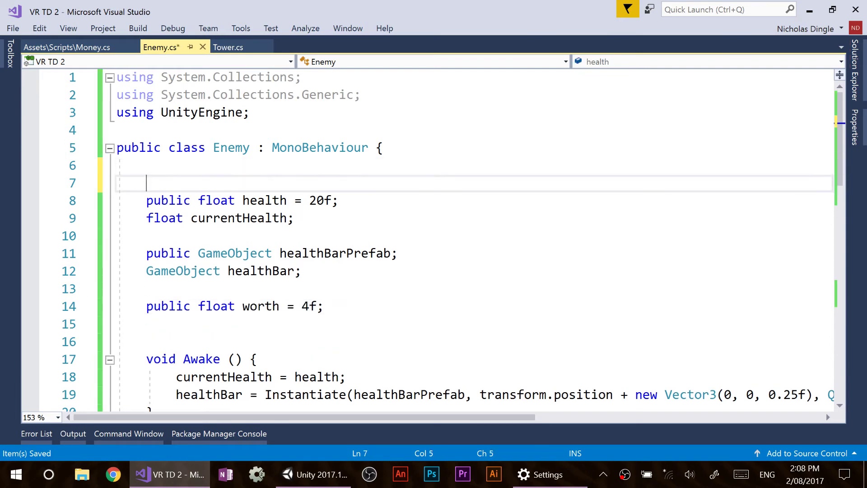
key("ctrl+s")
- Add "Money.Amount += worth;" above Destroy(gameObject) in the death check of the Hurt method and save Enemy.cs
scroll(320, 210, "down", 2)
double_click(316, 202)
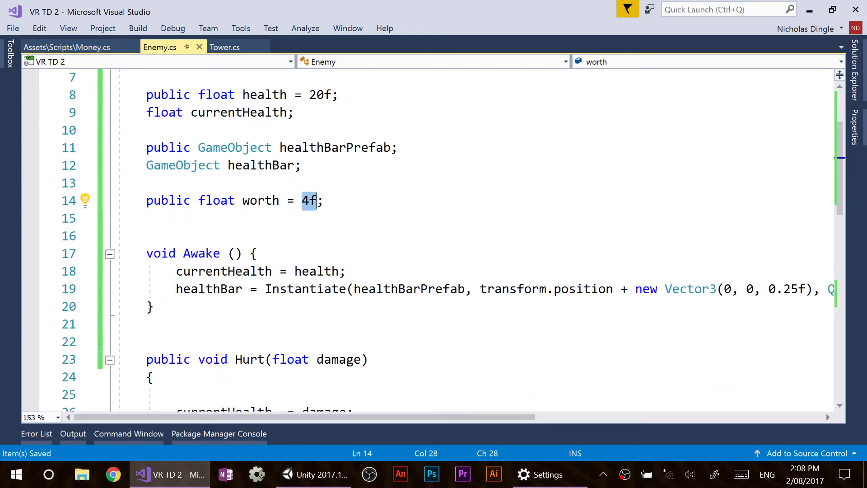
scroll(316, 294, "down", 4)
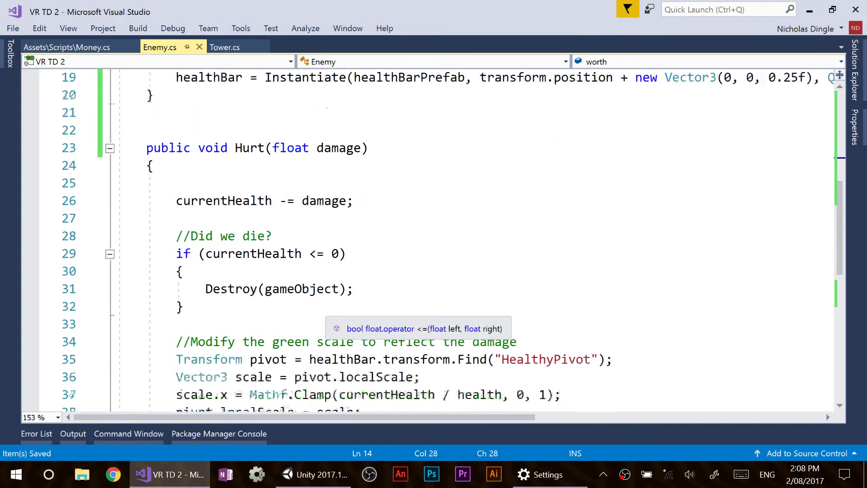
left_click(356, 289)
key("Up")
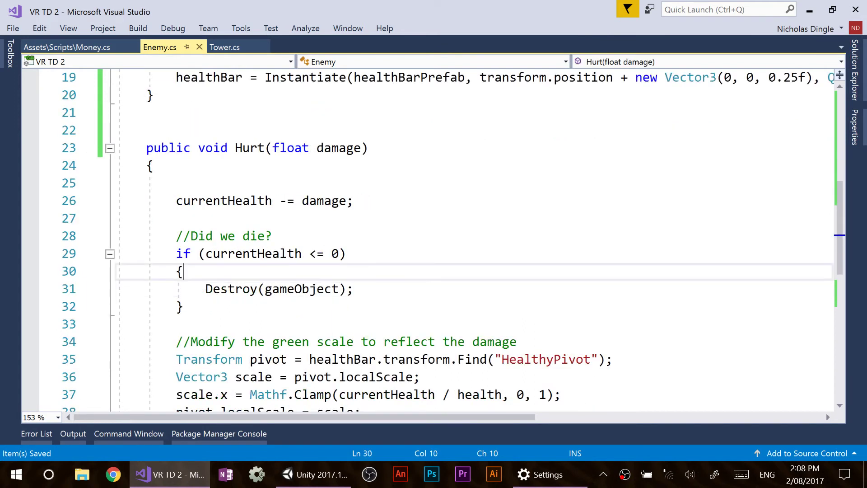
key("Return")
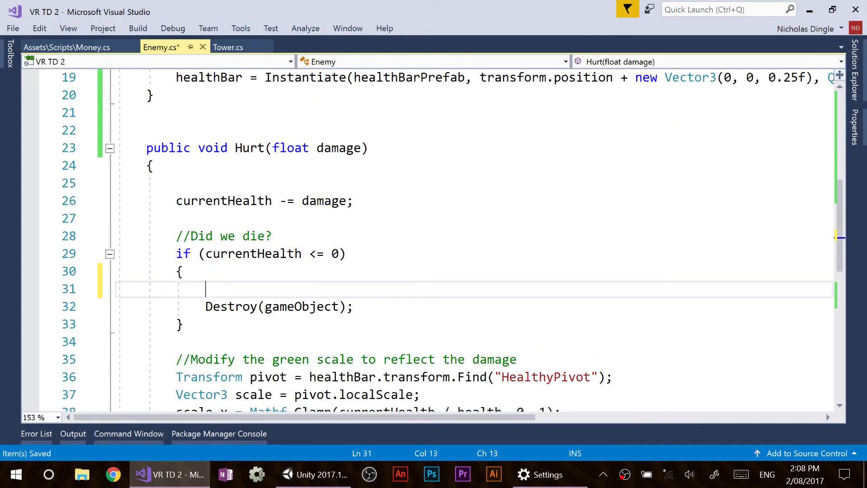
type("Money.")
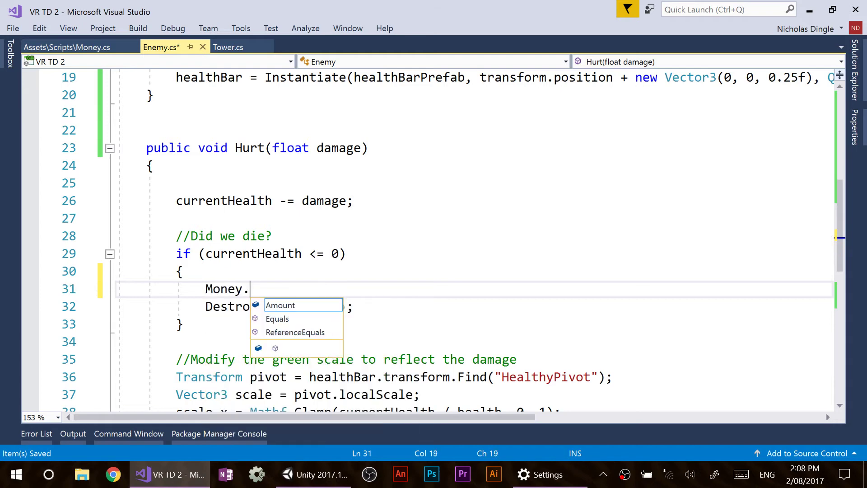
type("Amount += w")
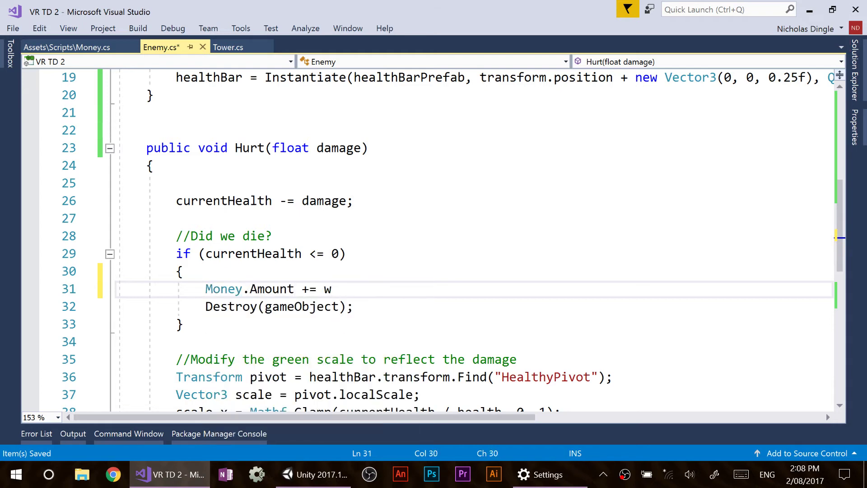
type("orth;")
key("ctrl+s")
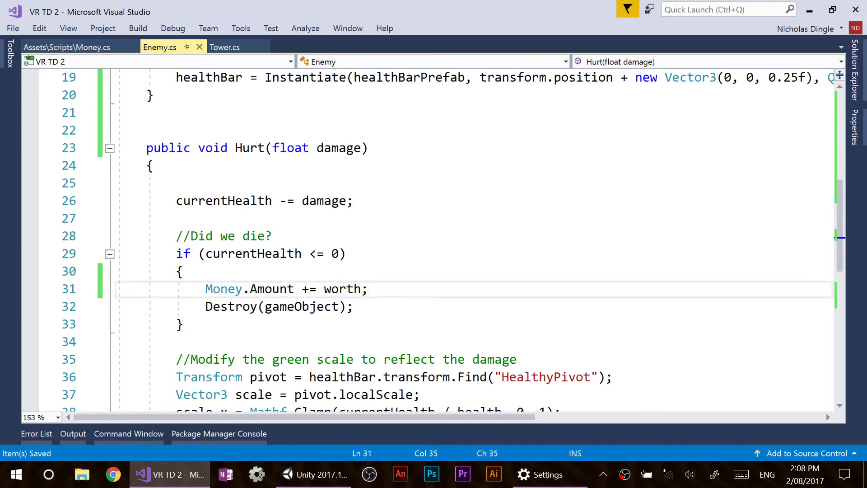
key("shift+Home")
left_click(206, 306)
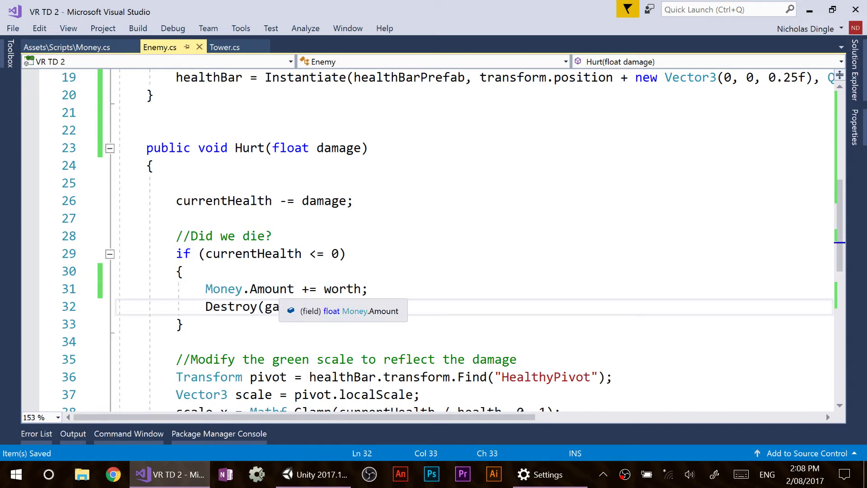
left_click_drag(295, 289, 205, 290)
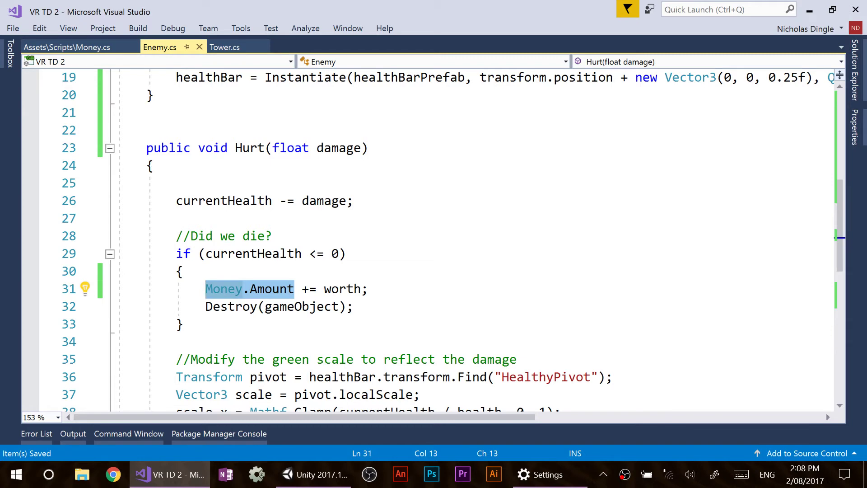
key("alt+Tab")
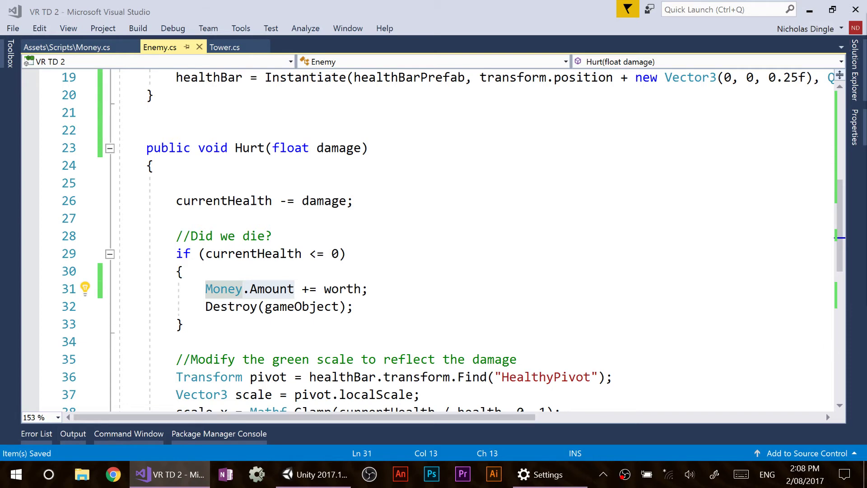
left_click(354, 307)
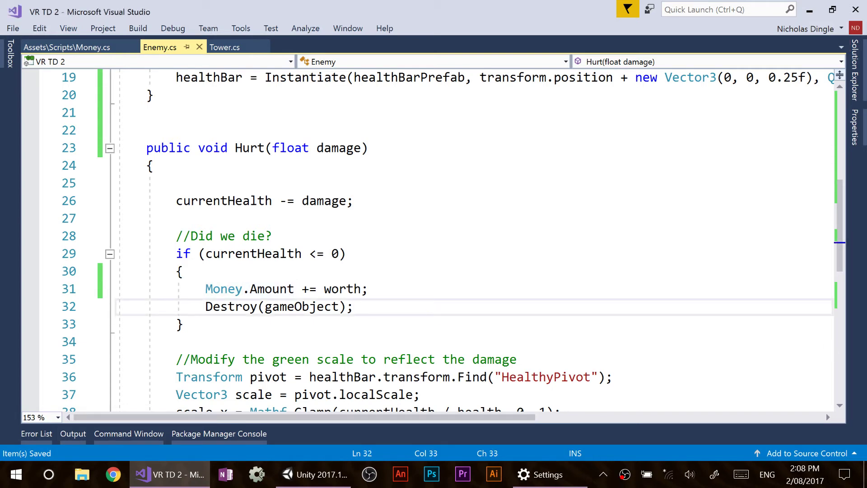
- Switch to Unity and move Wall (58) along X from the maze's lower right end to its lower left gap at X -5
left_click(315, 474)
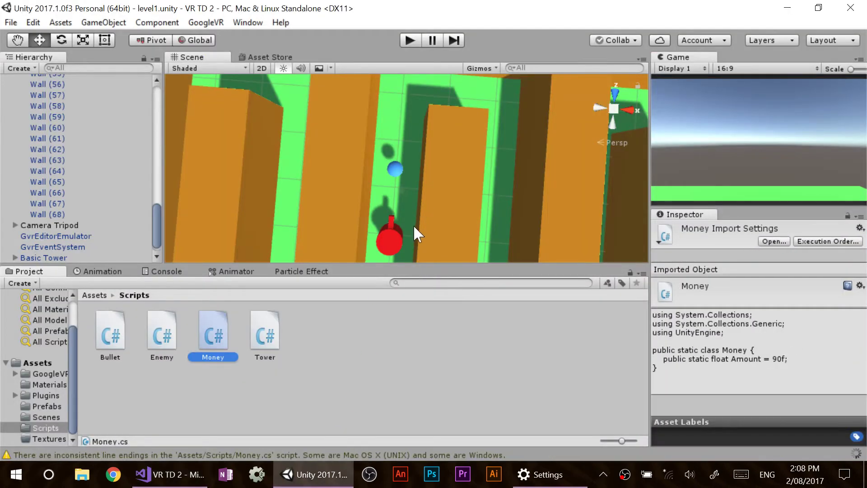
scroll(409, 227, "down", 8)
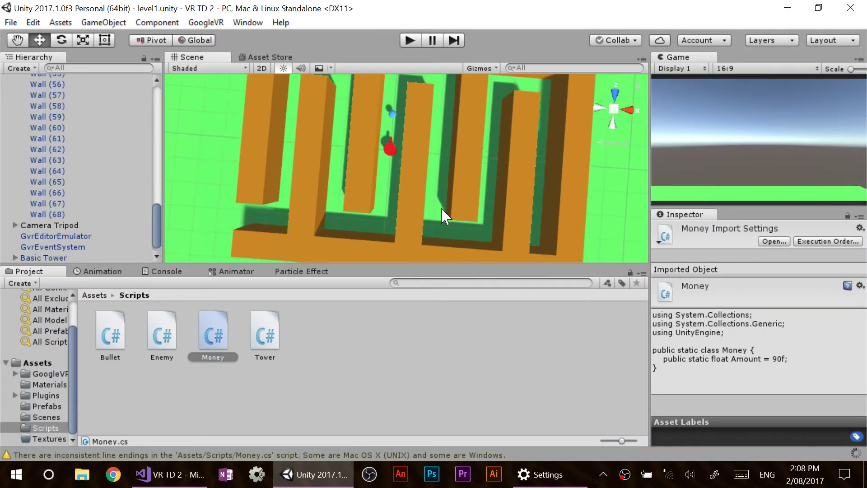
left_click_drag(445, 216, 470, 199, "alt")
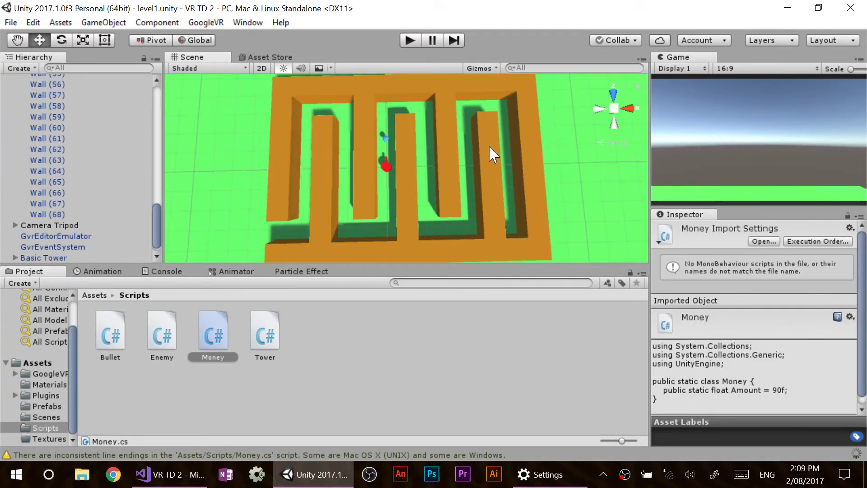
left_click_drag(492, 153, 530, 128, "alt")
left_click(573, 108)
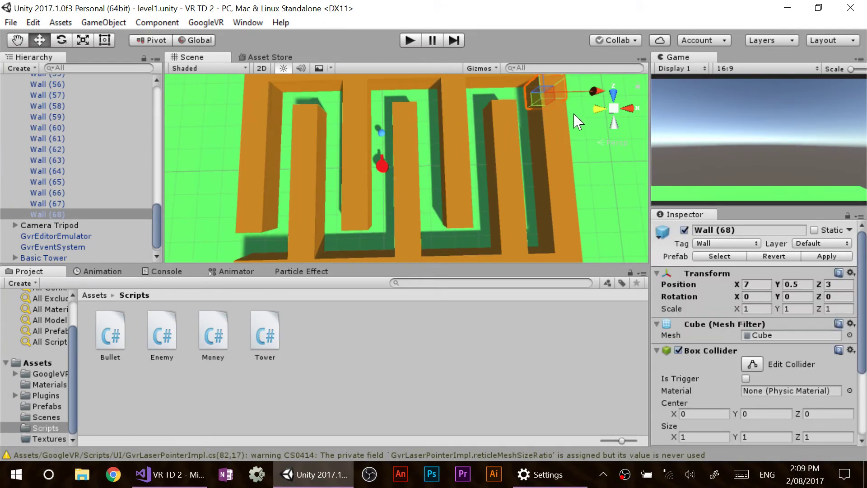
left_click(562, 235)
left_click_drag(619, 242, 316, 255)
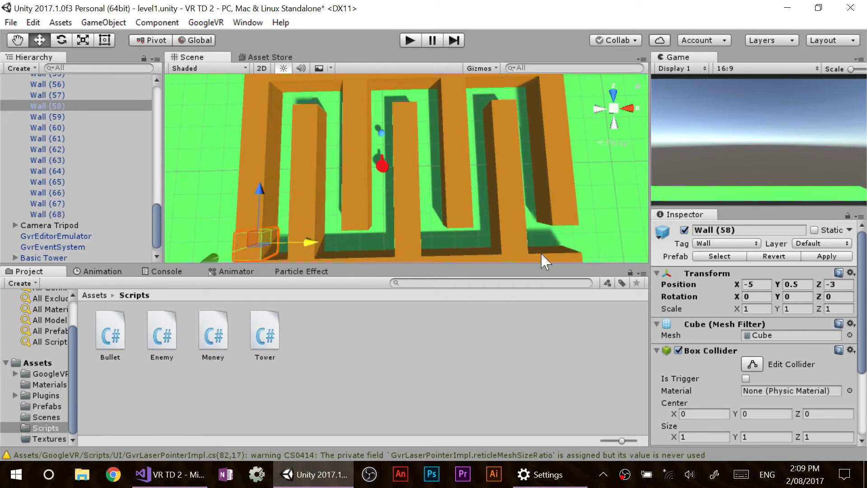
- Move Small Enemy to the opening at the maze's lower right corner, at X 7 and Z about -2.62
left_click(384, 134)
scroll(107, 135, "down", 15)
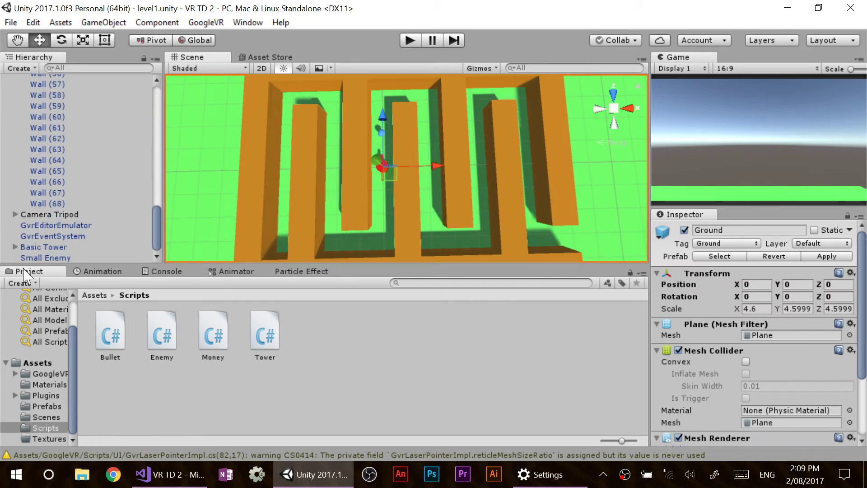
left_click(31, 257)
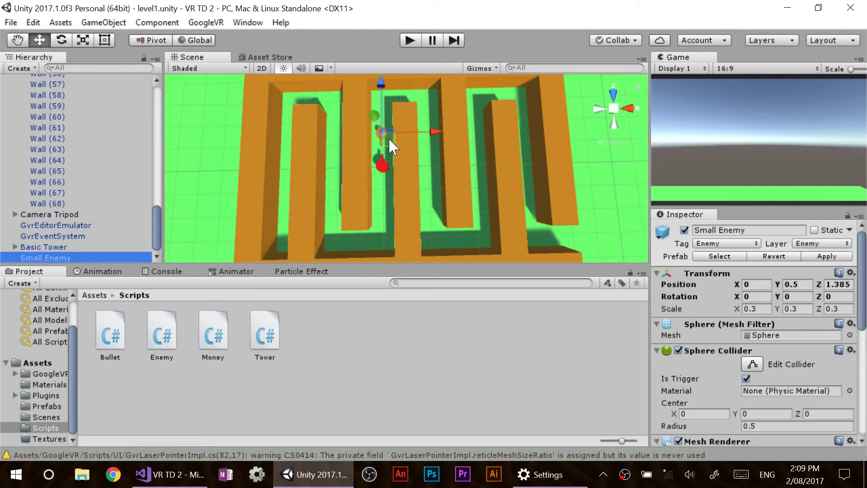
left_click_drag(389, 137, 583, 253)
middle_click_drag(582, 253, 464, 158)
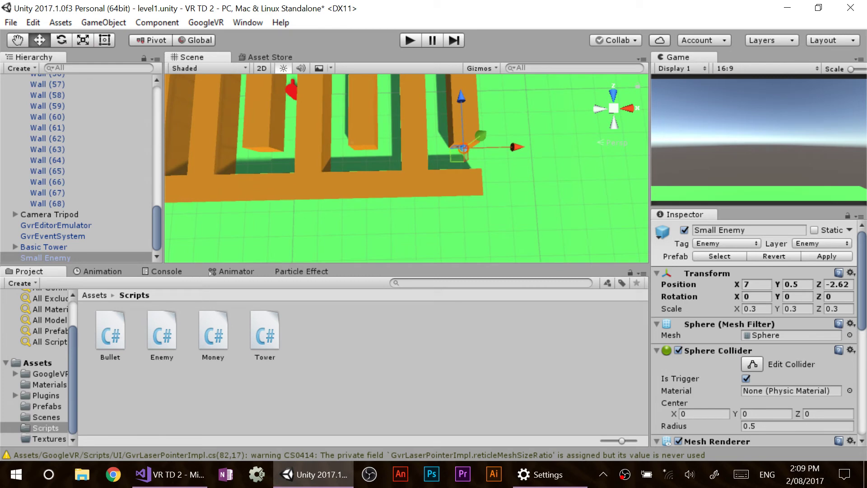
- Set Small Enemy's Z position to -3 and save the scene
left_click(839, 285)
type("-2")
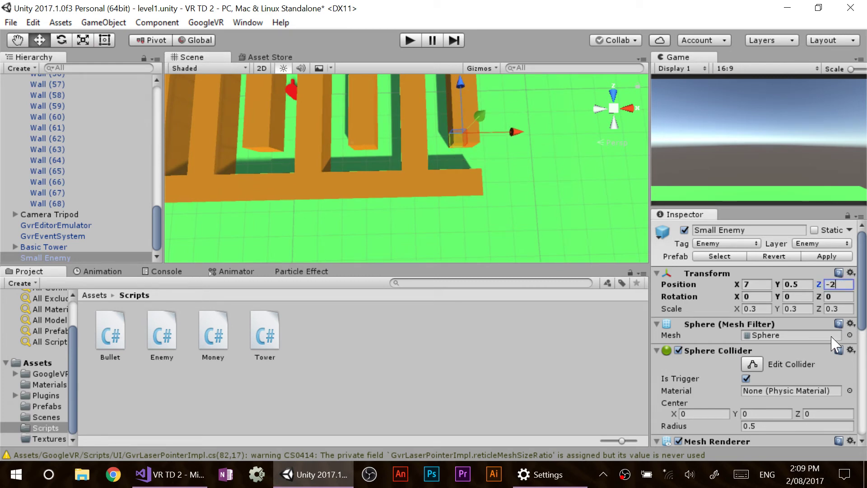
key("BackSpace")
type("1.5")
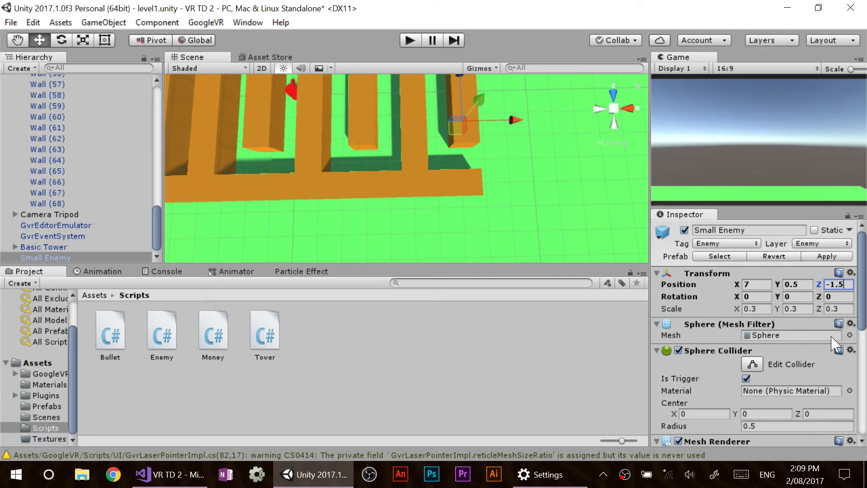
key("BackSpace")
key("BackSpace")
key("BackSpace")
type("2.5")
key("BackSpace")
key("BackSpace")
key("BackSpace")
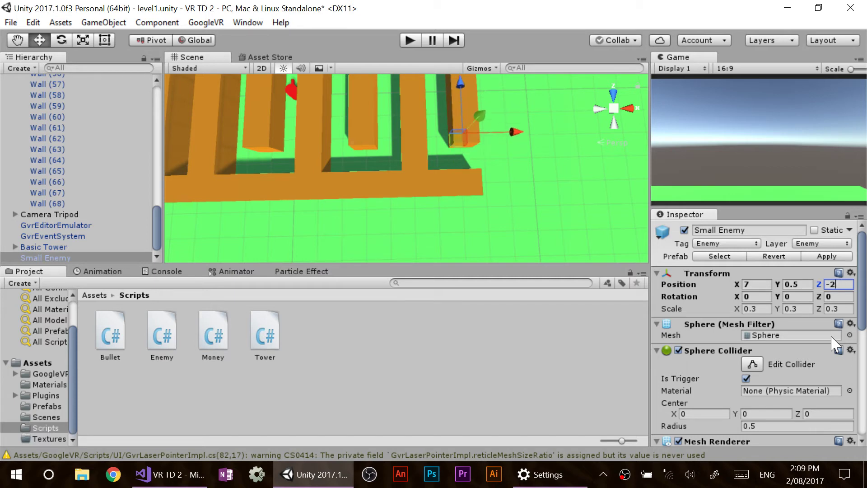
type("3")
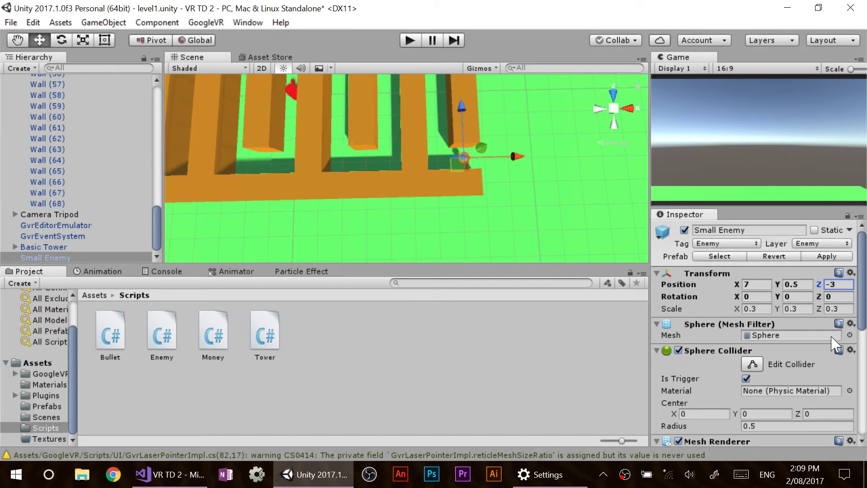
scroll(465, 171, "up", 5)
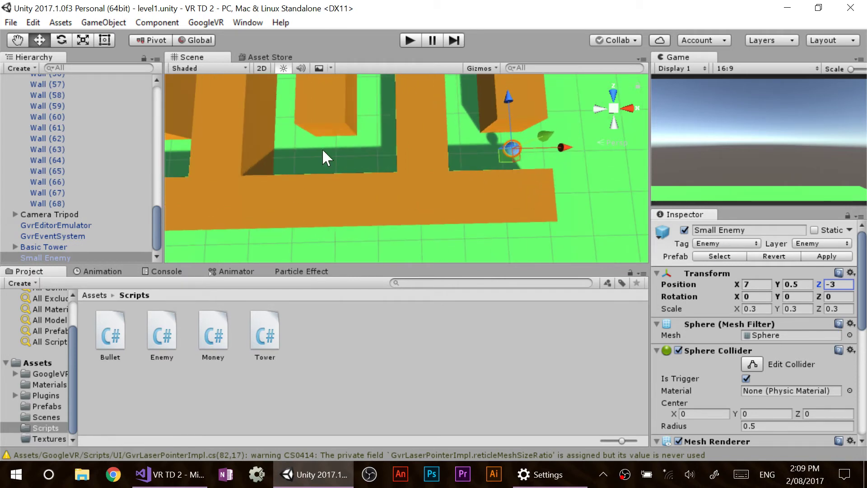
scroll(339, 150, "down", 3)
middle_click_drag(353, 152, 514, 196)
right_click_drag(514, 196, 529, 179)
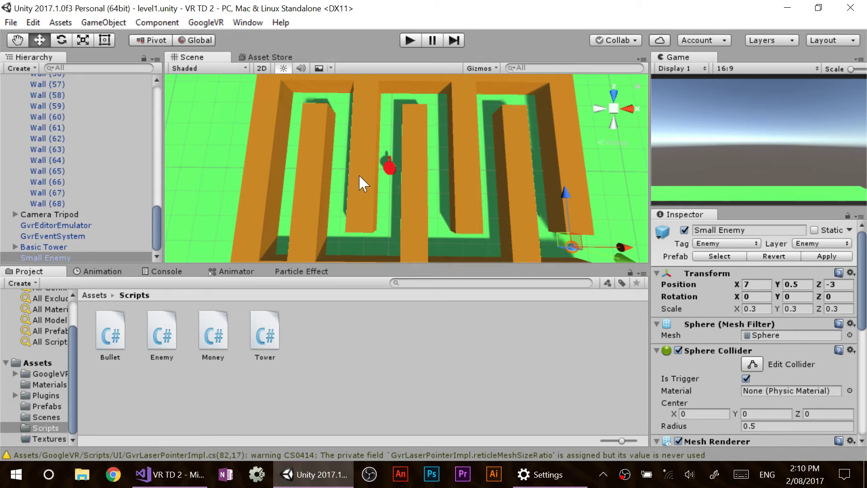
middle_click_drag(568, 229, 457, 232)
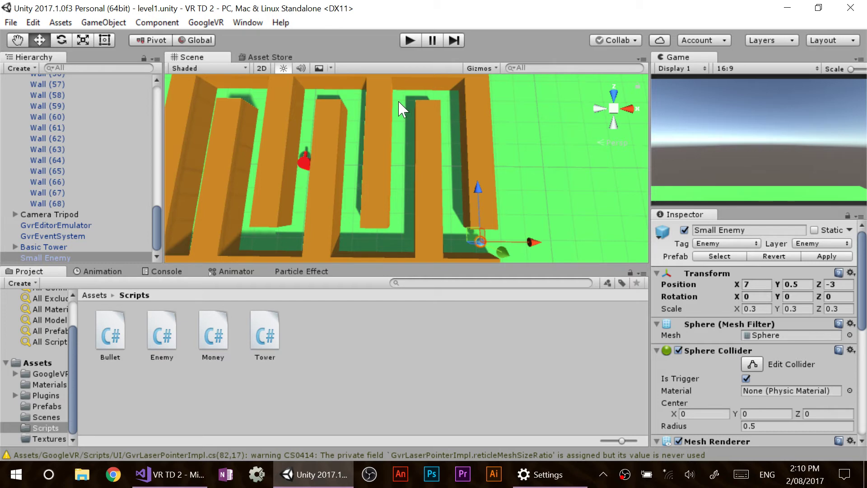
- Collapse the [Environment] group and create an empty top-level object named "Waypoint" with a red label icon
scroll(29, 174, "up", 15)
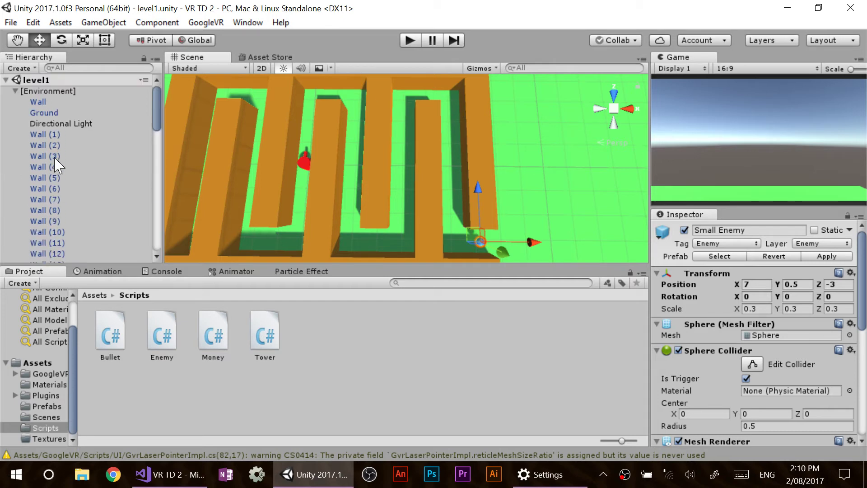
left_click(15, 91)
left_click(54, 228)
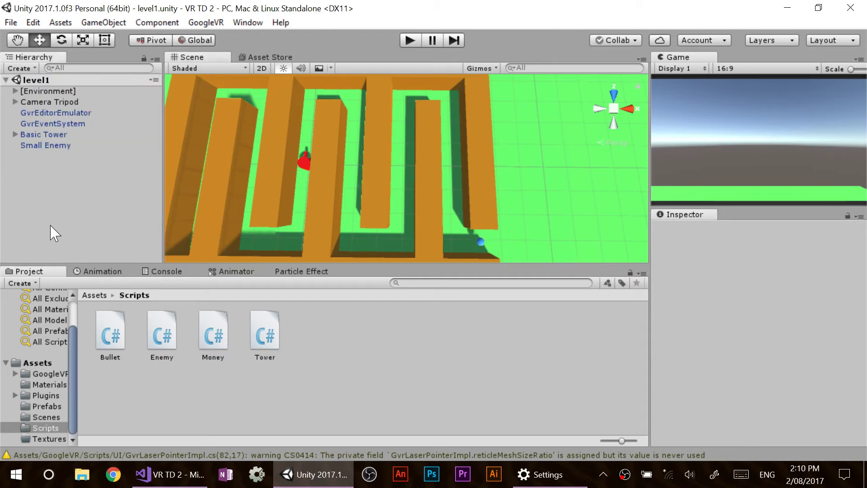
right_click(63, 180)
left_click(121, 294)
left_click(768, 230)
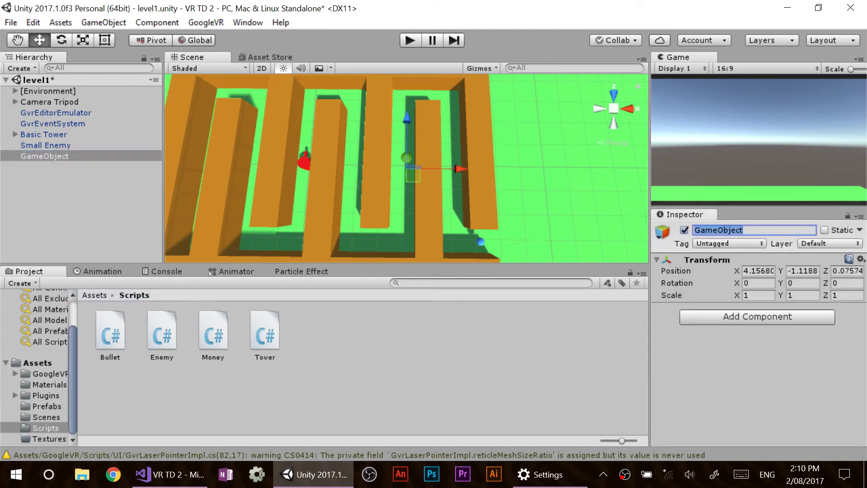
type("Waypo")
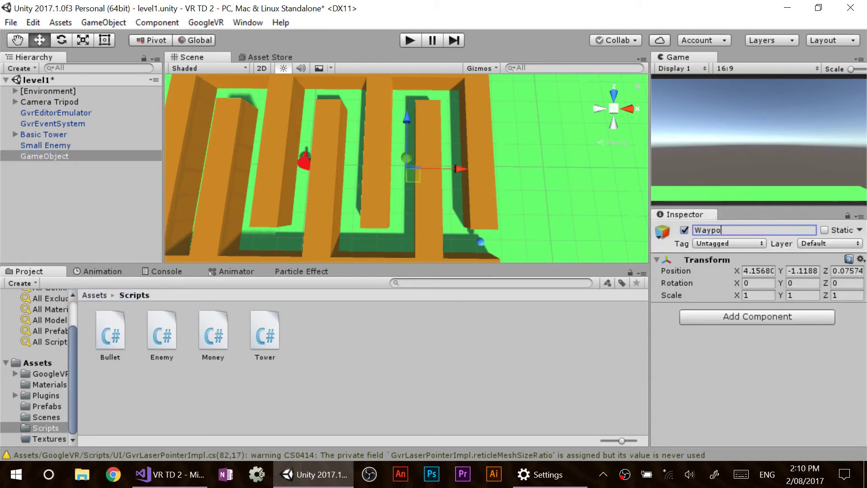
type("int")
key("Return")
left_click(664, 233)
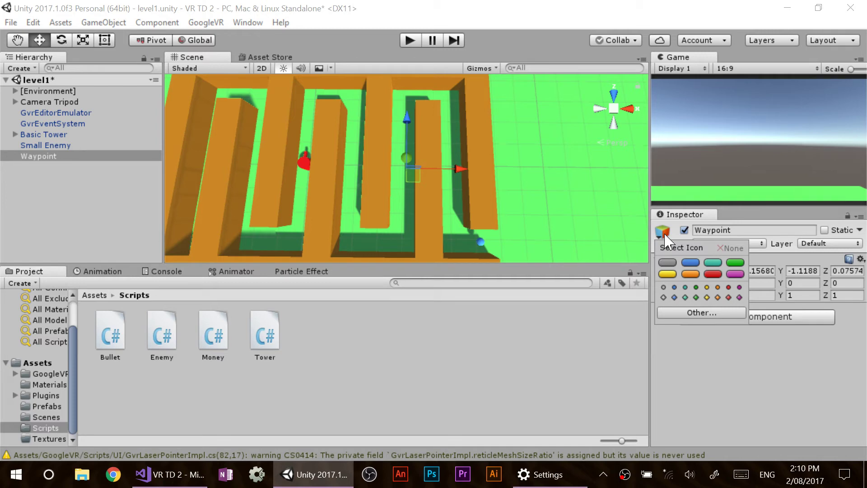
left_click(713, 274)
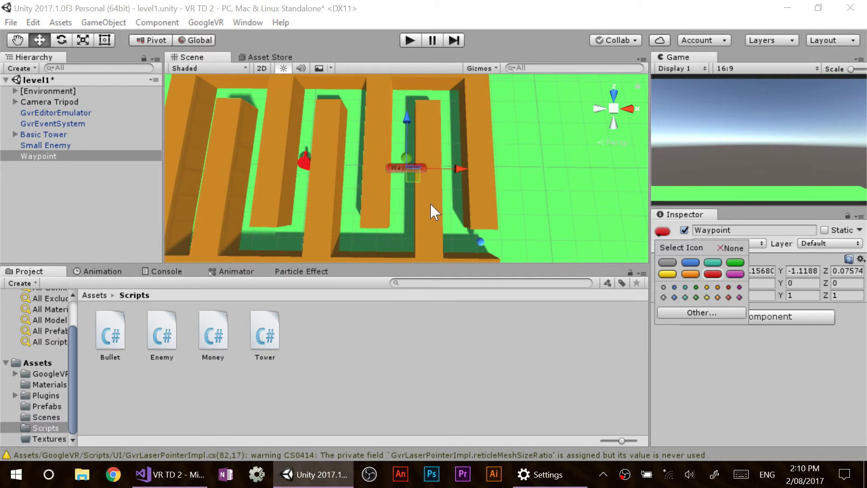
- Rename the waypoint "Waypoint (1)" and move it to the maze entrance beside Small Enemy, at about X 6.49 and Z -3.18
left_click(789, 231)
key("Right")
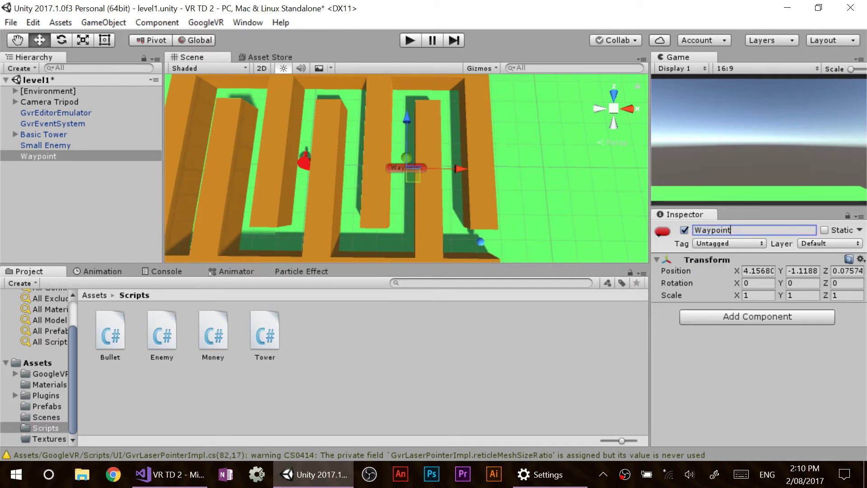
type("(1)")
left_click_drag(418, 175, 470, 248)
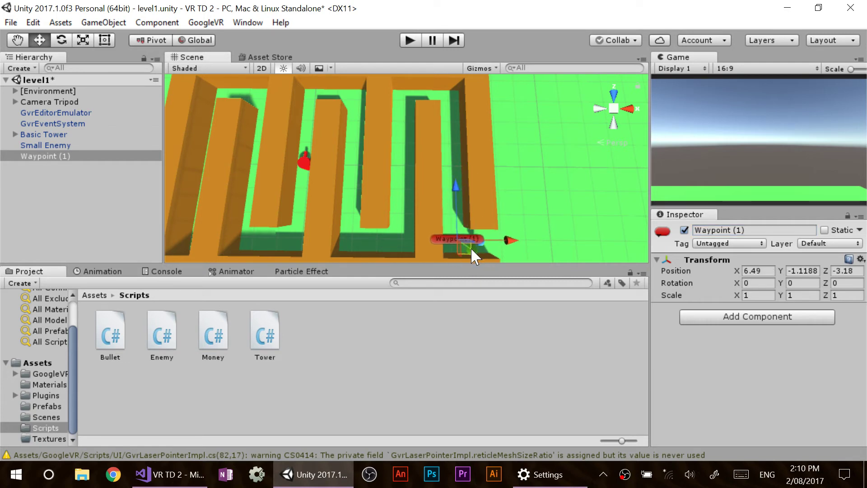
- Raise Waypoint (1) above the ground beside Small Enemy and set its Y position to 0.5
key("q")
left_click_drag(527, 250, 458, 235, "alt")
left_click_drag(439, 201, 439, 168)
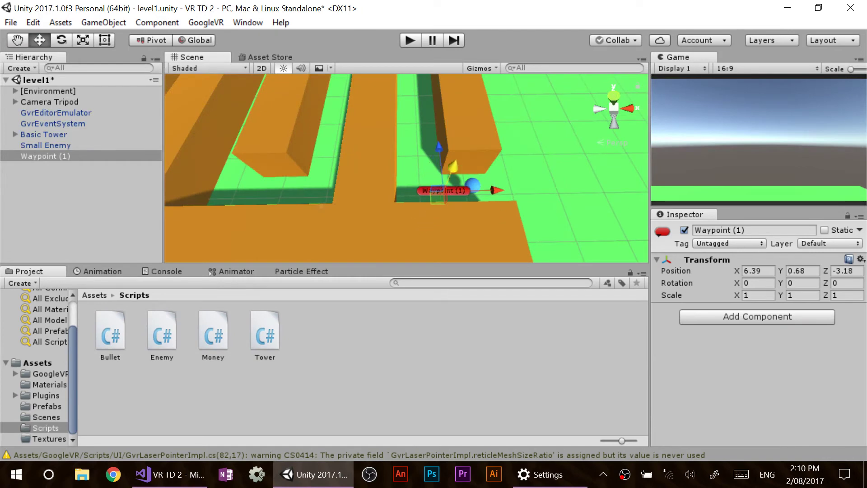
left_click(801, 270)
type("0.5")
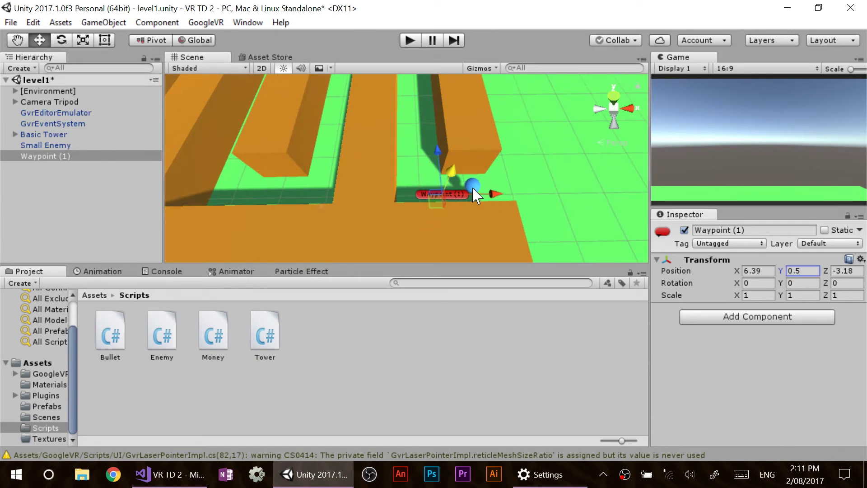
left_click(472, 187)
left_click(97, 156)
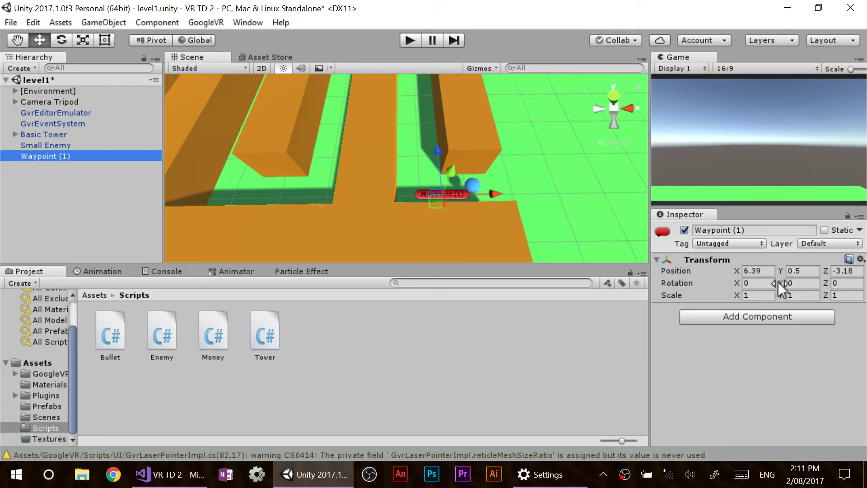
- Set Waypoint (1)'s X position to 6 and its Z position to -3, and save the scene
left_click(763, 271)
type("6")
left_click(844, 271)
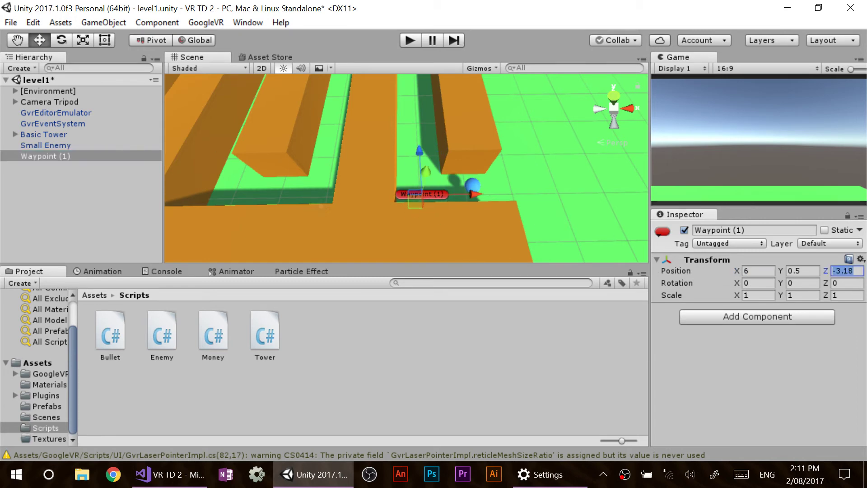
type("-3")
left_click_drag(523, 199, 427, 232, "alt")
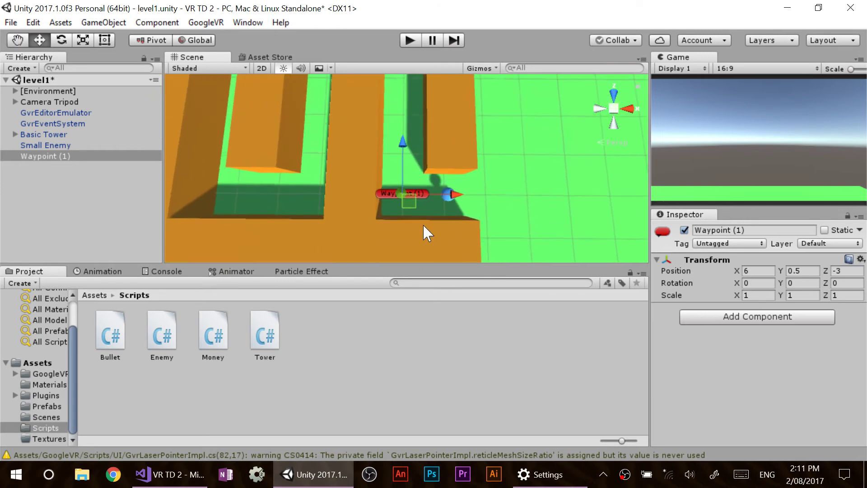
key("ctrl+s")
mouse_move(456, 196)
left_mouse_down()
mouse_move(449, 195)
mouse_move(461, 210)
left_mouse_up()
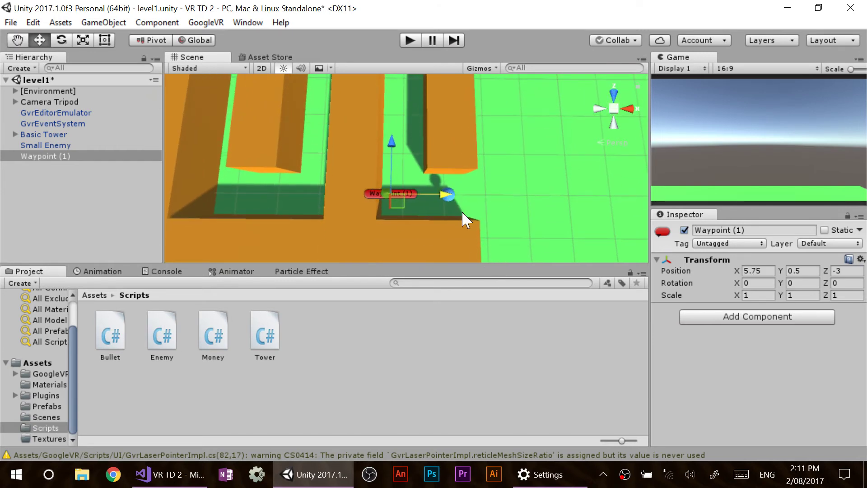
key("ctrl+s")
key("ctrl+z")
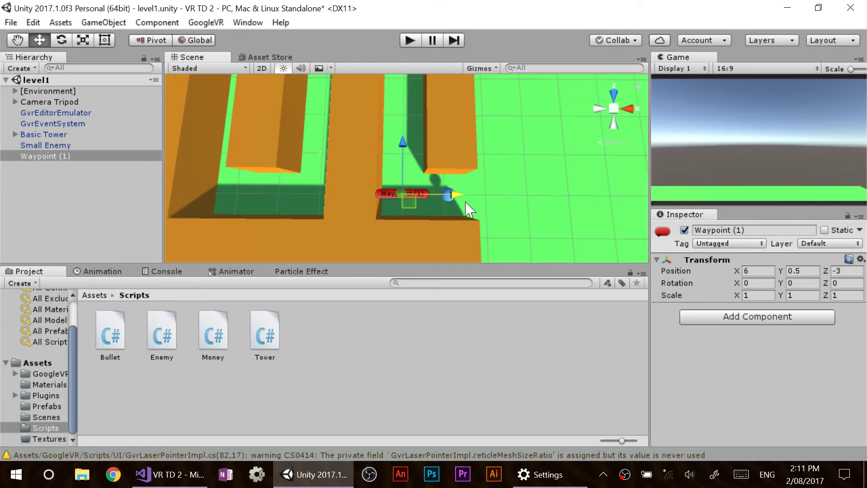
key("ctrl+s")
- Store Waypoint (1) as a prefab in the Prefabs folder
left_click(759, 244)
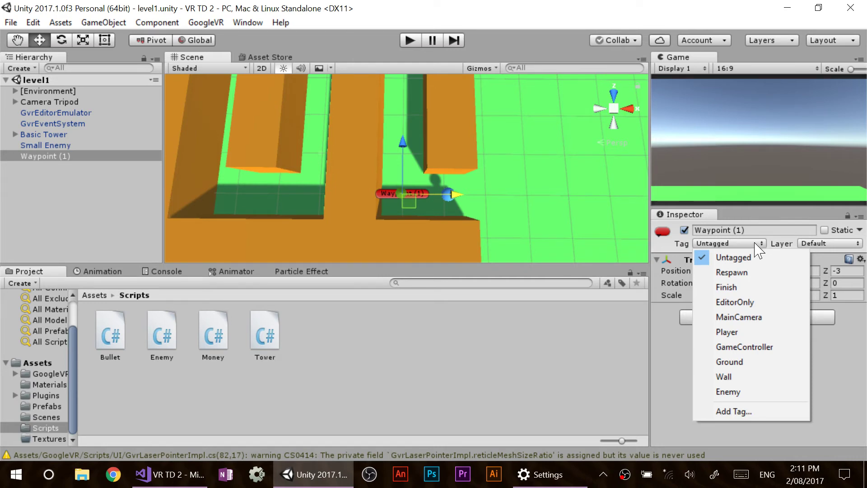
left_click(681, 371)
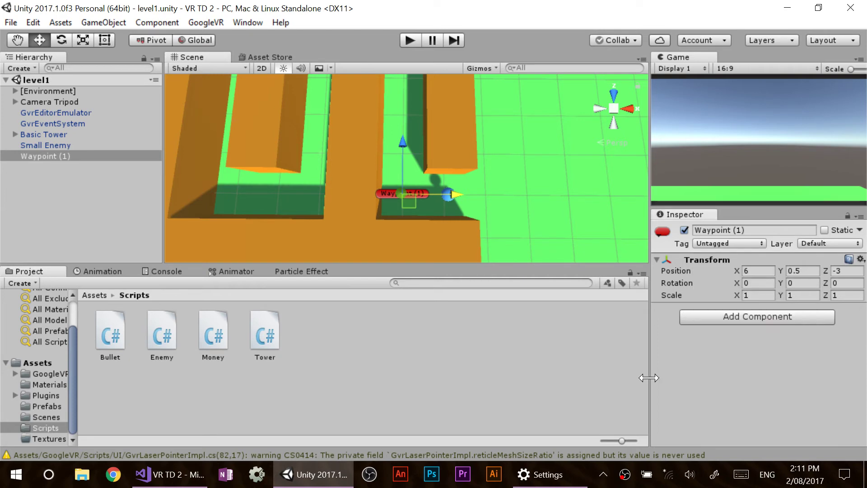
left_click(47, 406)
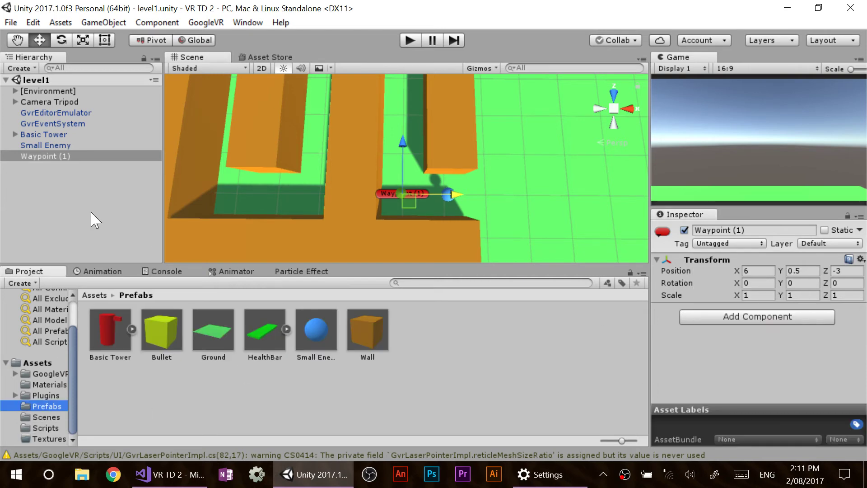
left_click_drag(54, 156, 482, 361)
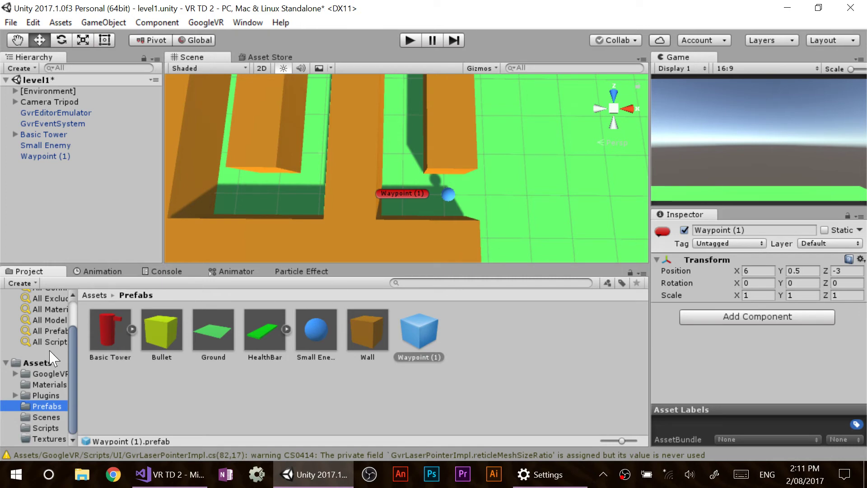
- Create a C# script named "Waypoint" in the Scripts folder and open it in Visual Studio
left_click(57, 427)
right_click(335, 361)
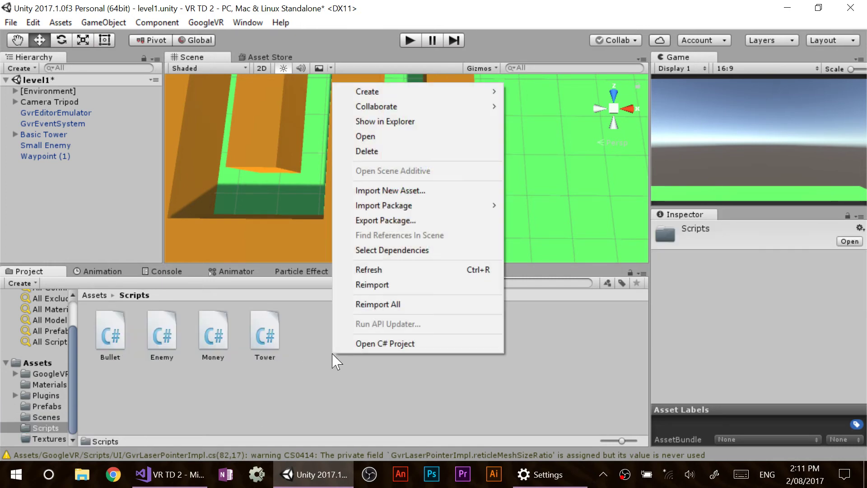
mouse_move(375, 90)
left_click(262, 80)
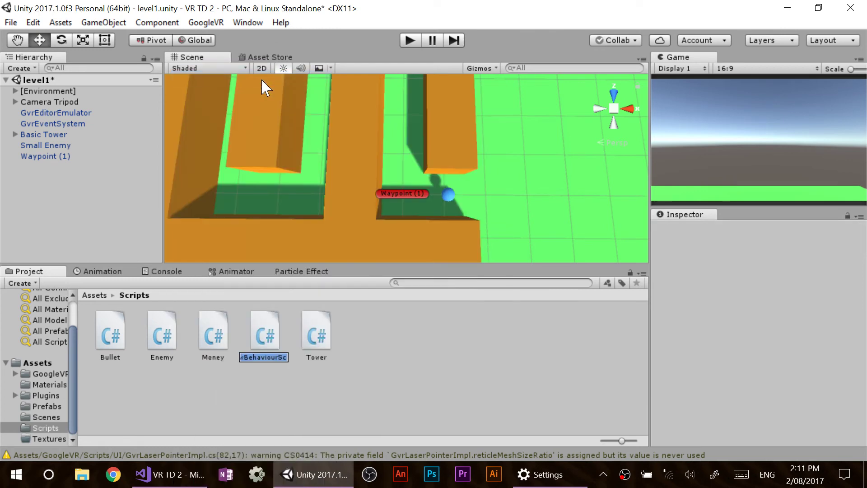
type("Waypoint")
key("Return")
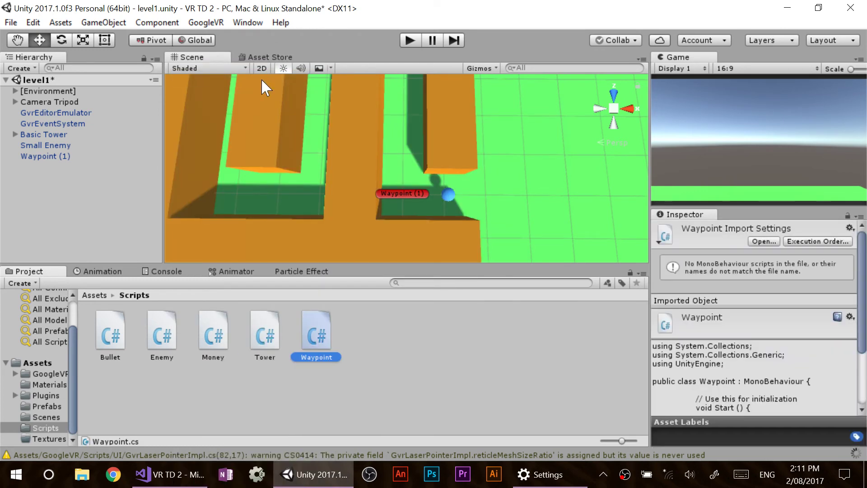
key("Return")
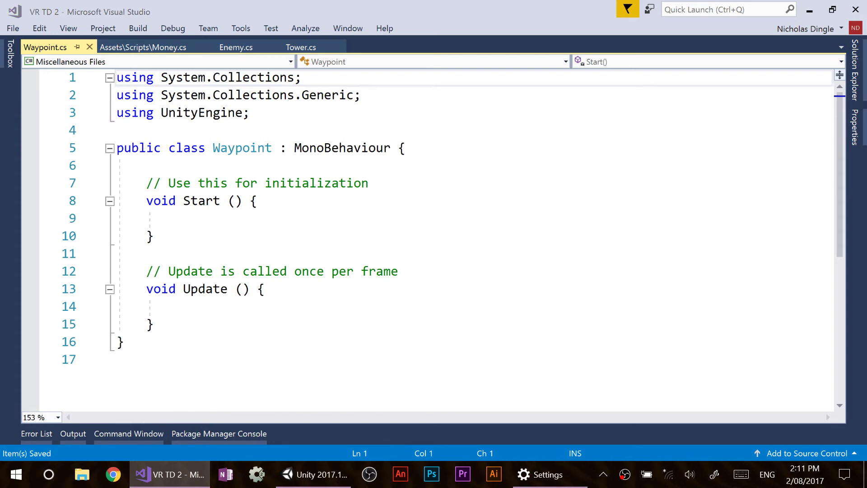
- Remove the Start and Update methods with their comments from the Waypoint class, leaving an empty line for a field
left_click_drag(155, 324, 147, 183)
key("Delete")
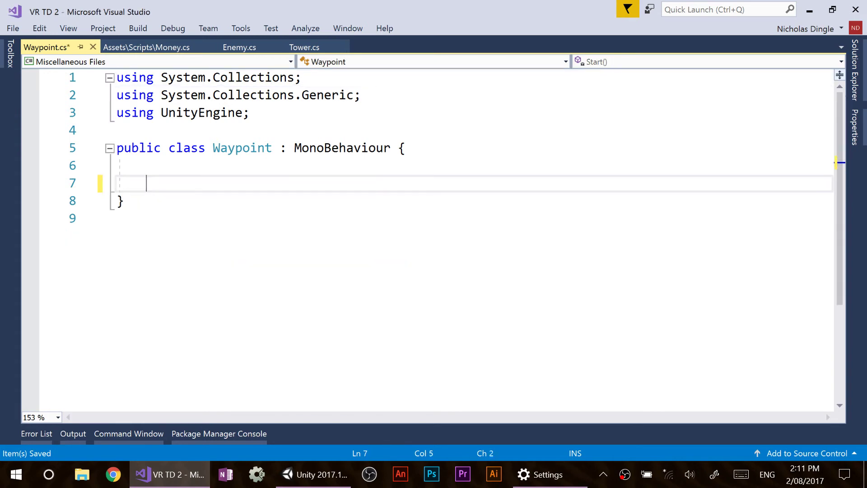
key("Return")
key("Up")
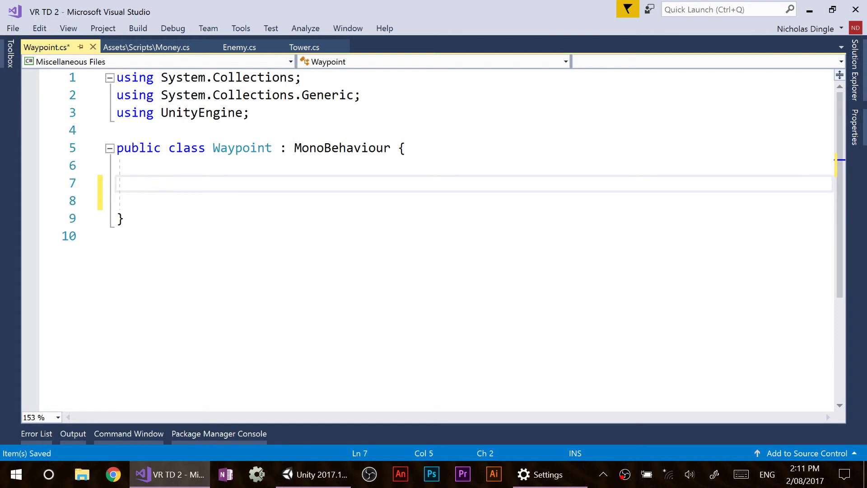
- Declare the field "public Transform nextWaypoint;" in the Waypoint class and save the script
type("public Trans")
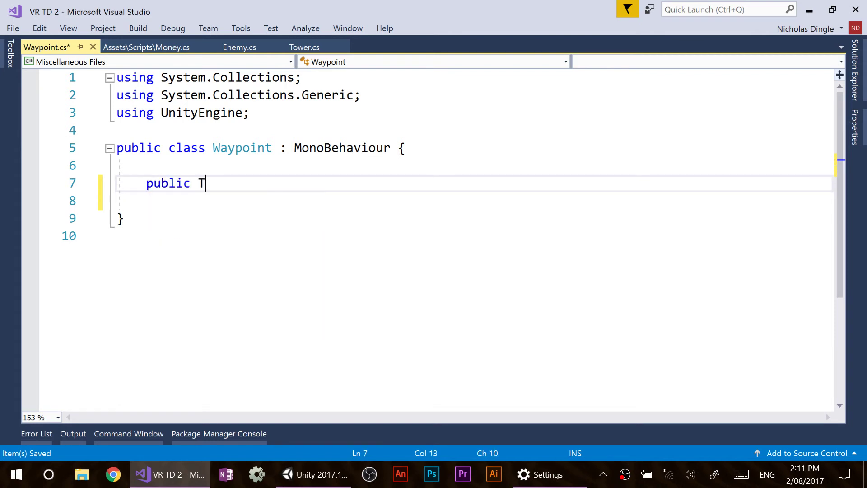
key("BackSpace")
key("BackSpace")
type("nsform ")
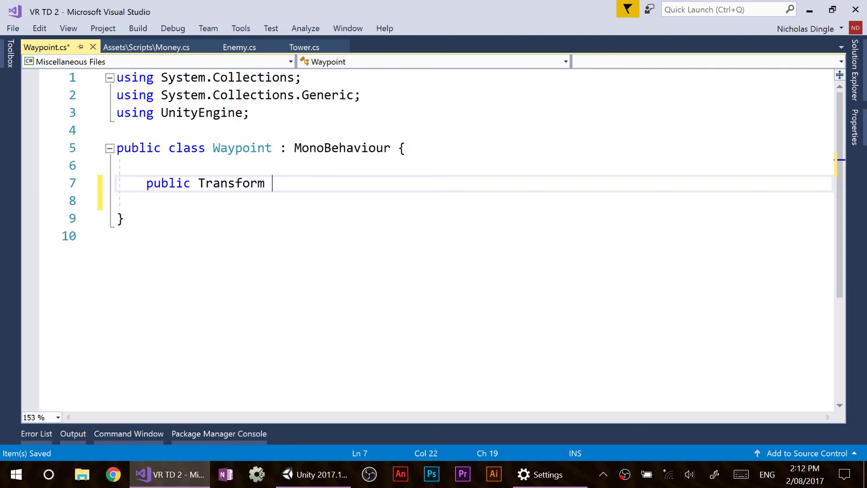
type("next")
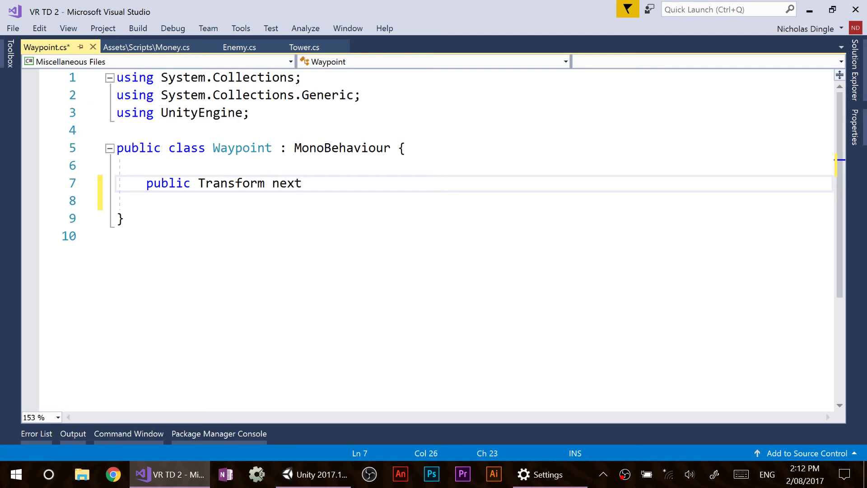
type("Waypoint;")
key("ctrl+s")
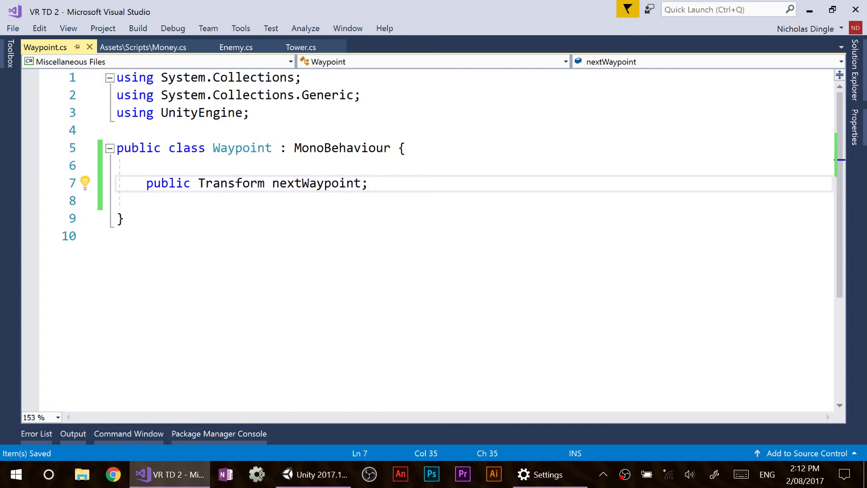
double_click(316, 183)
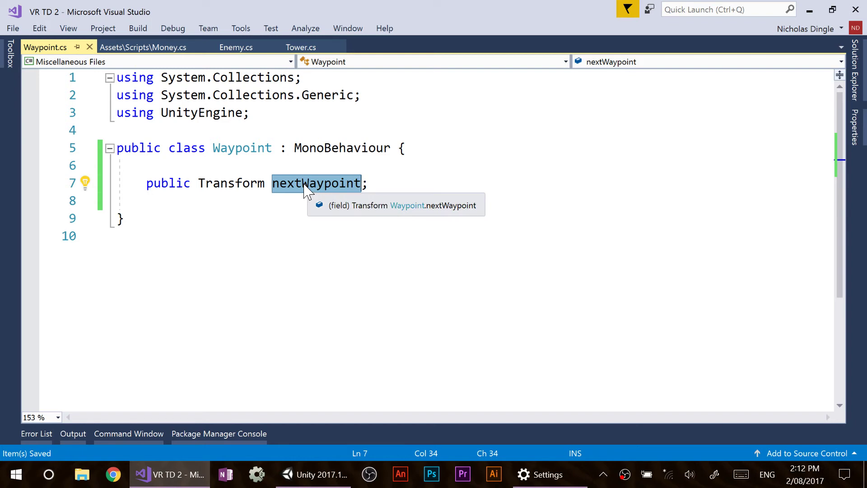
key("Down")
key("Down")
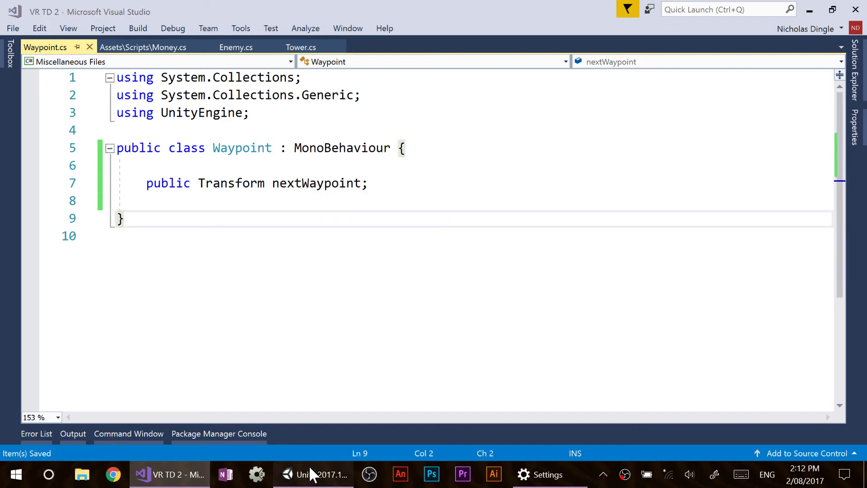
- Switch to Unity, attach the Waypoint script to Waypoint (1), save, and apply the change to its prefab
left_click(309, 472)
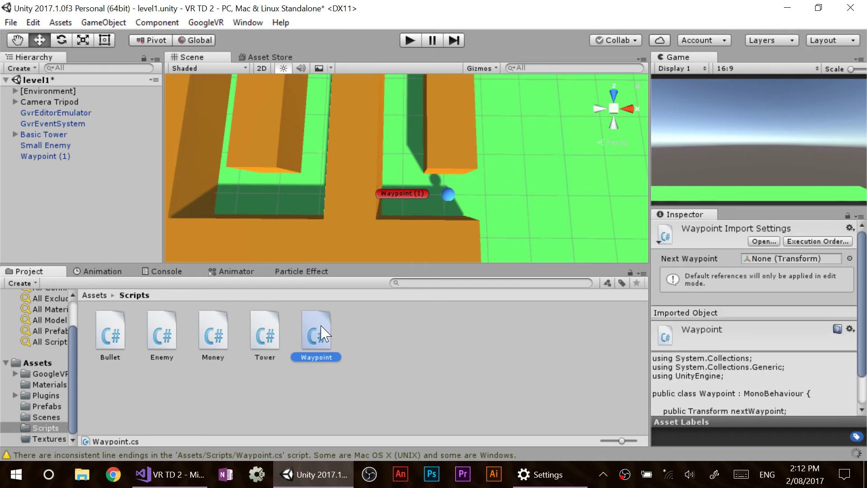
left_click_drag(322, 333, 48, 159)
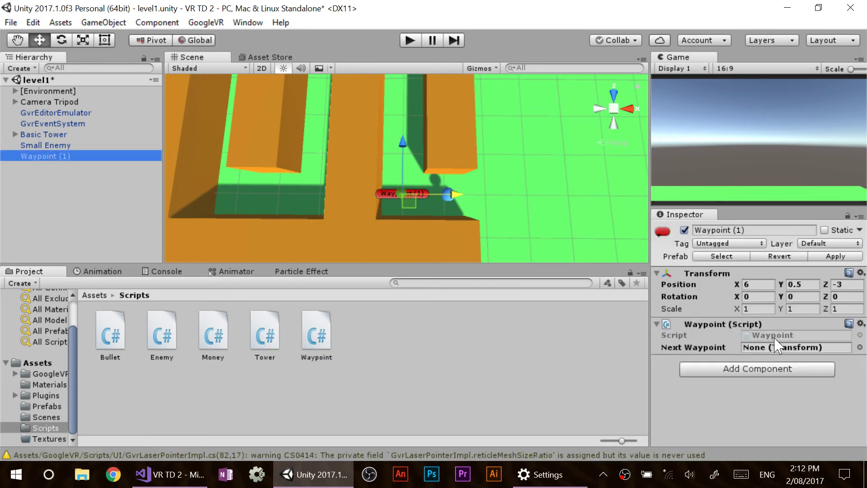
key("ctrl+s")
left_click(835, 256)
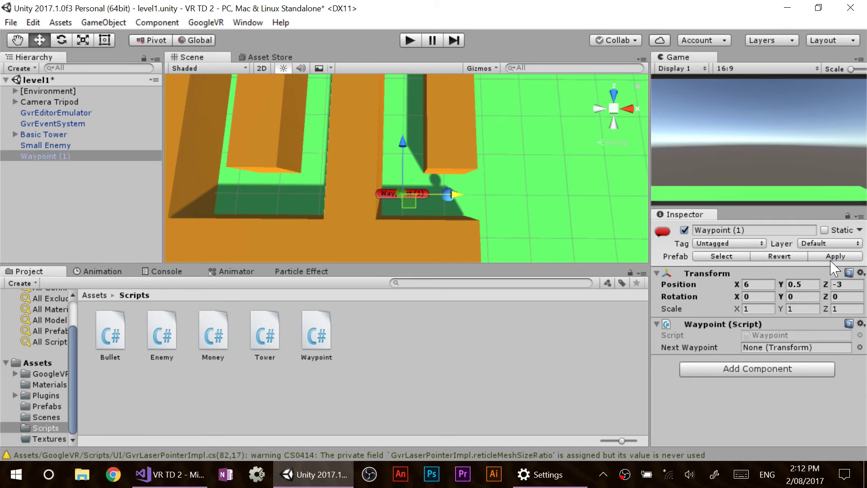
- Create an empty top-level object and set its position to X 0, Y 0, Z 0
left_click(36, 184)
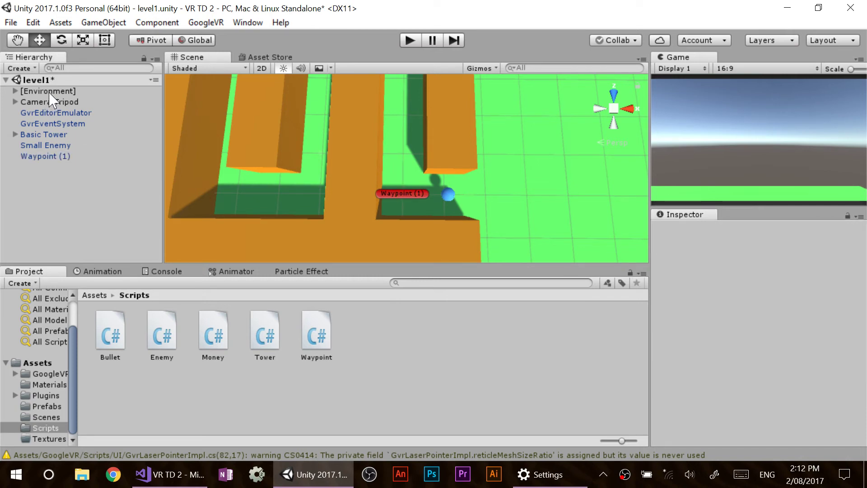
right_click(46, 180)
left_click(111, 288)
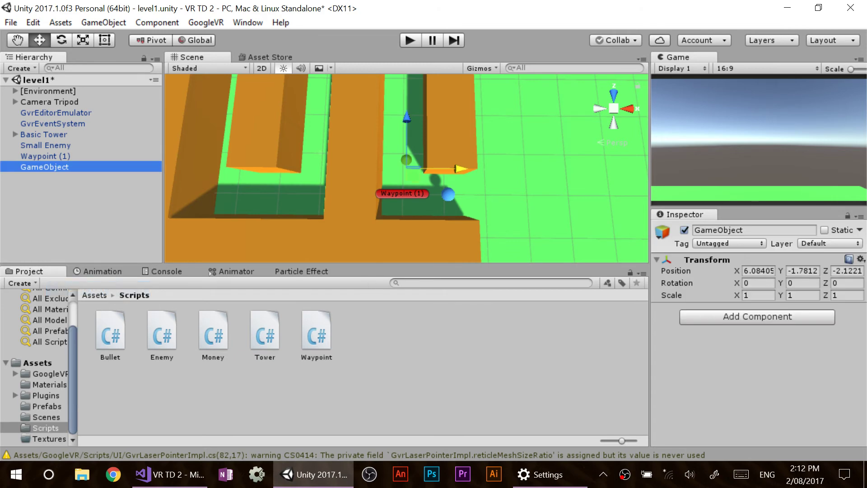
left_click(758, 271)
type("0")
key("Tab")
type("0")
key("Tab")
type("0")
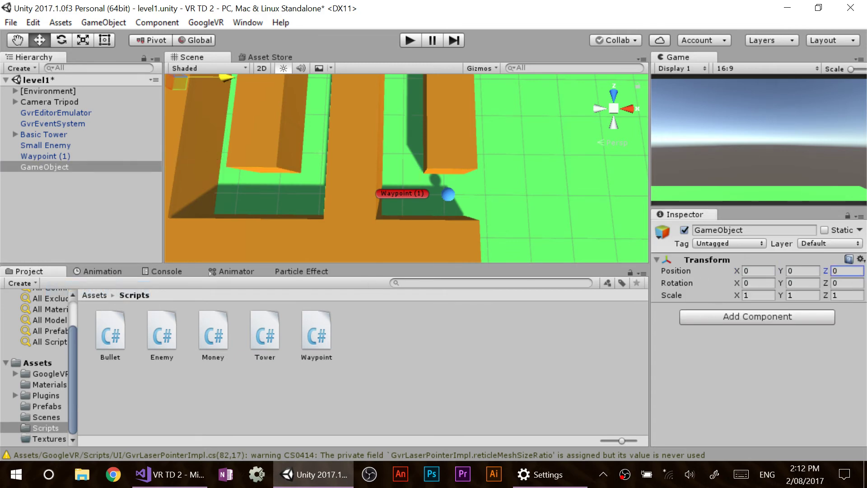
- Rename the empty object "[Waypoints]" and make Waypoint (1) its child
left_click(754, 231)
type("[Waypoints")
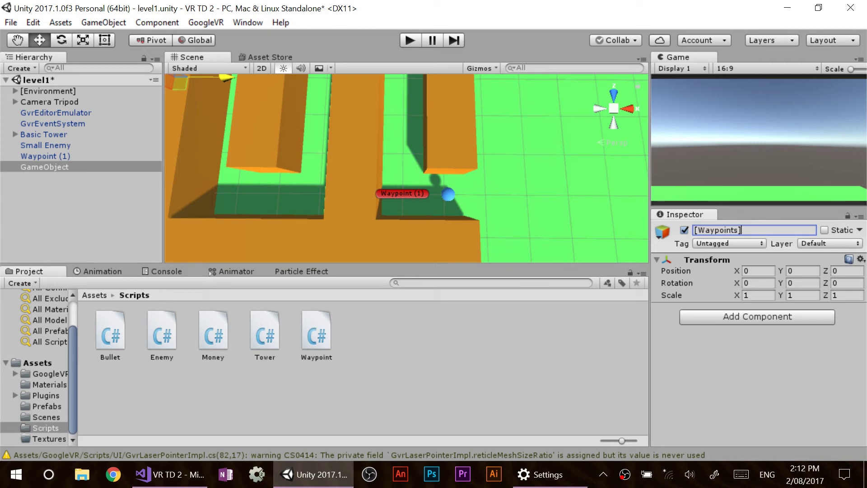
key("Return")
left_click(49, 158)
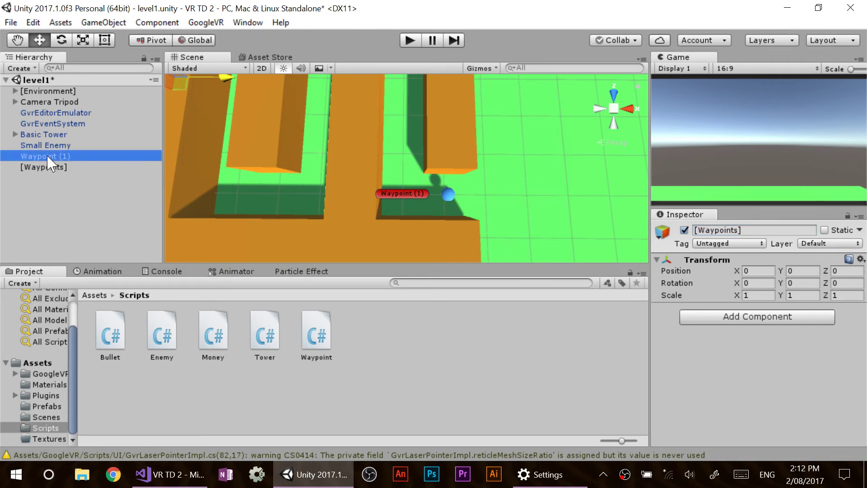
left_click_drag(48, 160, 50, 168)
- Duplicate Waypoint (1) and move the copy up the first corridor to the maze's upper bend at Z 3
scroll(282, 180, "down", 5)
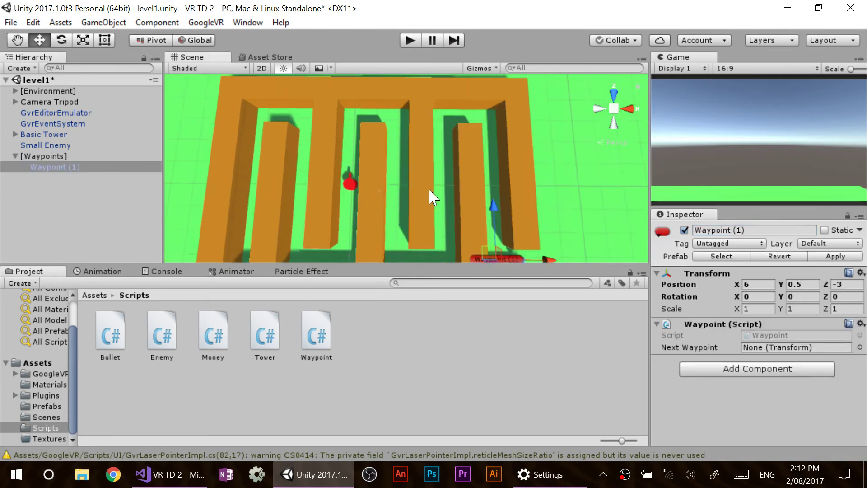
scroll(441, 187, "down", 2)
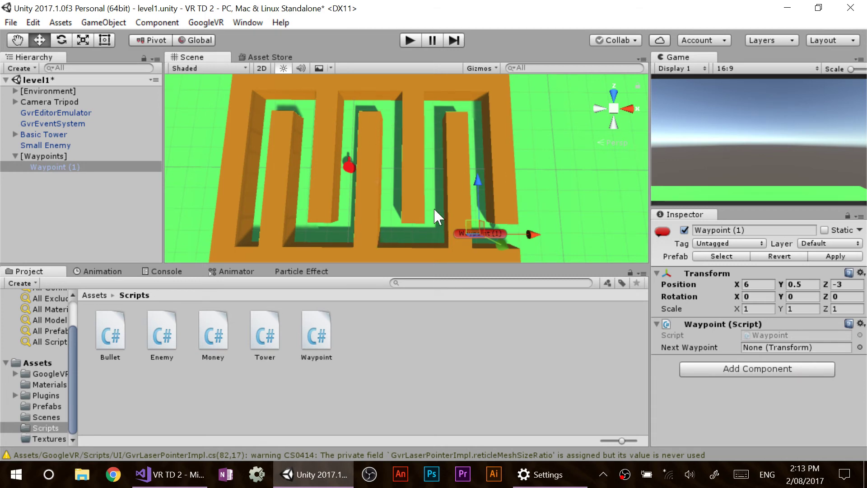
key("ctrl+d")
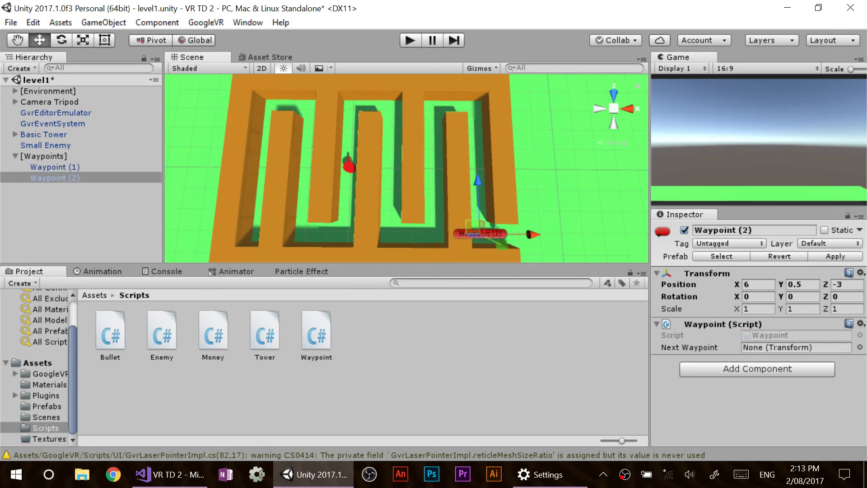
left_click_drag(477, 183, 484, 57)
- Duplicate the waypoint to the second corridor's upper bend at X 4, Z 3 and again to its lower bend at X 4, Z -3
key("ctrl+d")
left_click_drag(524, 107, 434, 90)
key("ctrl+d")
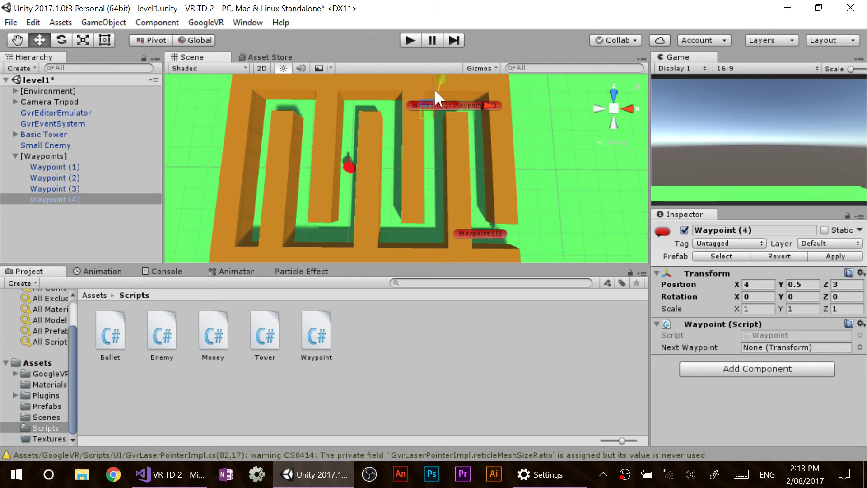
middle_click_drag(456, 102, 454, 141)
left_click_drag(434, 102, 453, 196)
middle_click_drag(453, 195, 482, 142)
left_click_drag(428, 147, 432, 170)
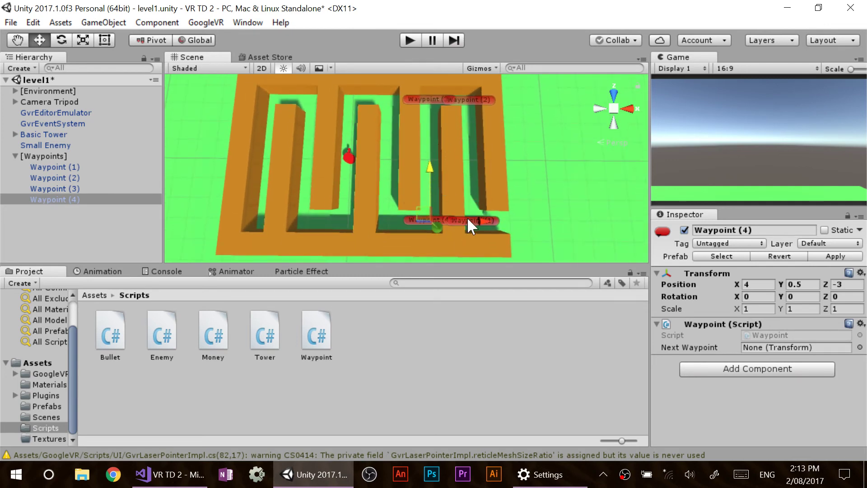
- Duplicate the waypoint to the third corridor's lower bend at X 2, Z -3 and again to its upper bend at X 2, Z 3
key("ctrl+d")
left_click_drag(477, 221, 423, 205)
key("ctrl+d")
left_click_drag(389, 168, 393, 49)
- Duplicate waypoints onto the next two corridors' bends, in order at X 0, Z 3; X 0, Z -3; X -2, Z -3; and X -2, Z 3
key("ctrl+d")
left_click_drag(419, 102, 311, 53)
key("ctrl+d")
key("ctrl+d")
key("ctrl+d")
- Duplicate waypoints to the last corridor's upper bend at X -4, Z 3 and lower end at X -4, Z -3, and save the scene
key("ctrl+d")
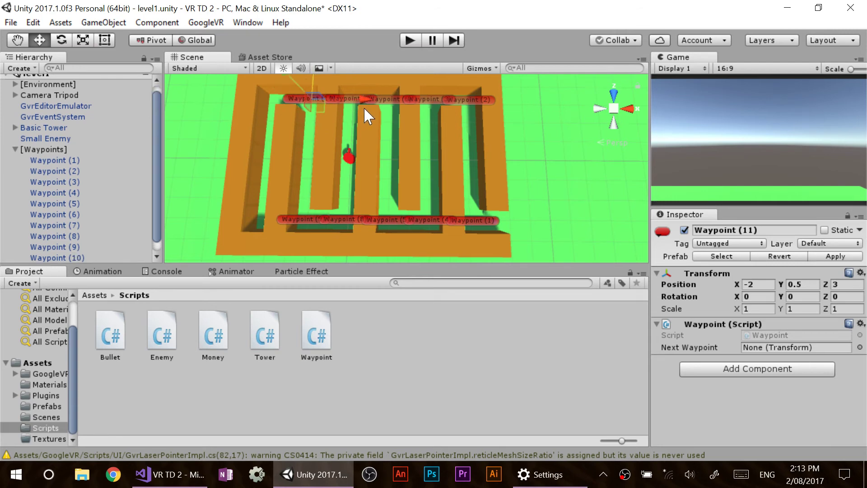
left_click_drag(364, 108, 331, 104)
key("ctrl+d")
left_click_drag(275, 83, 270, 194)
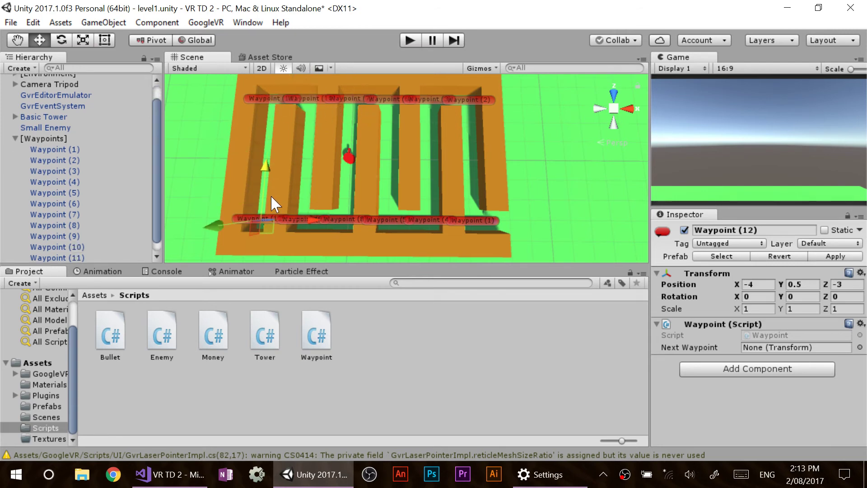
key("ctrl+s")
- Set the Next Waypoint of Waypoints (1) through (4) to the following numbered waypoint, ending with Waypoint (5) for Waypoint (4)
scroll(122, 211, "down", 1)
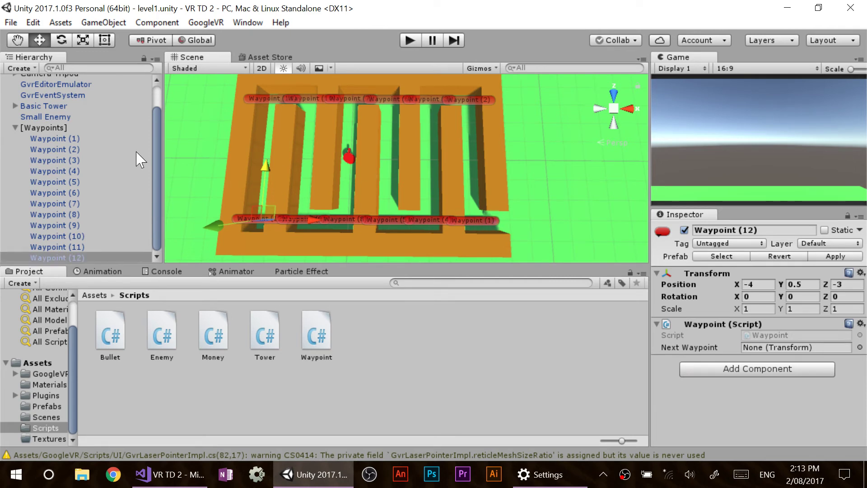
left_click(104, 139)
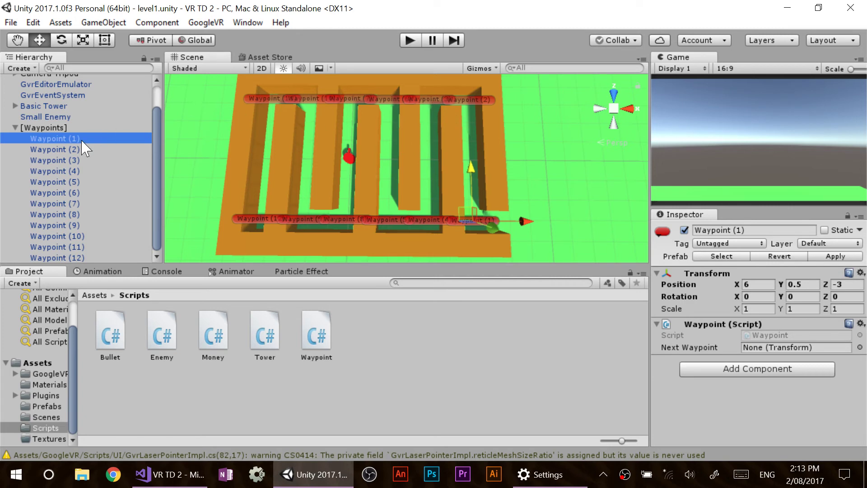
left_click_drag(84, 149, 773, 352)
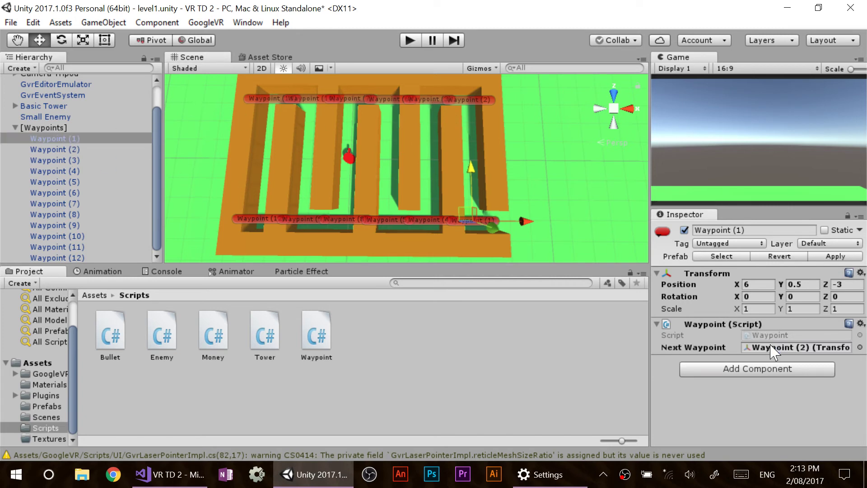
left_click(72, 150)
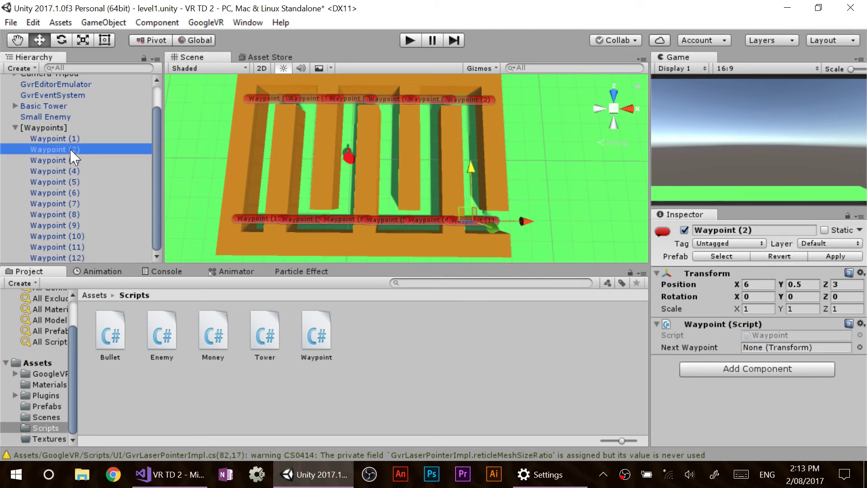
left_click_drag(73, 160, 794, 351)
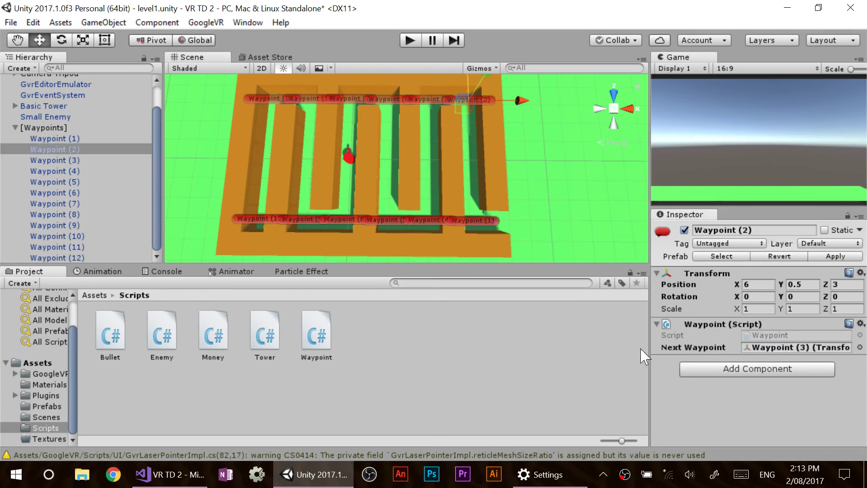
left_click(77, 160)
left_click_drag(79, 173, 838, 353)
left_click(68, 174)
left_click_drag(80, 182, 822, 348)
- Set the Next Waypoint of Waypoints (5) through (8) to the following numbered waypoint, ending with Waypoint (9) for Waypoint (8)
left_click(77, 182)
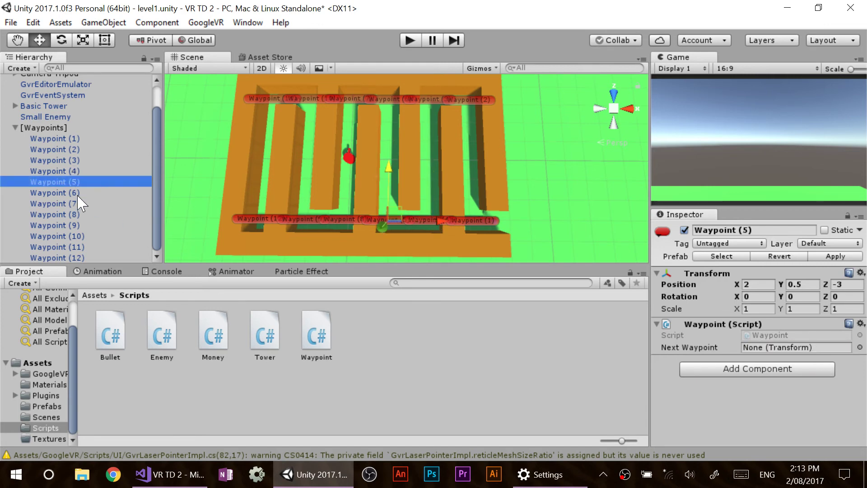
left_click_drag(77, 192, 806, 355)
left_click(68, 193)
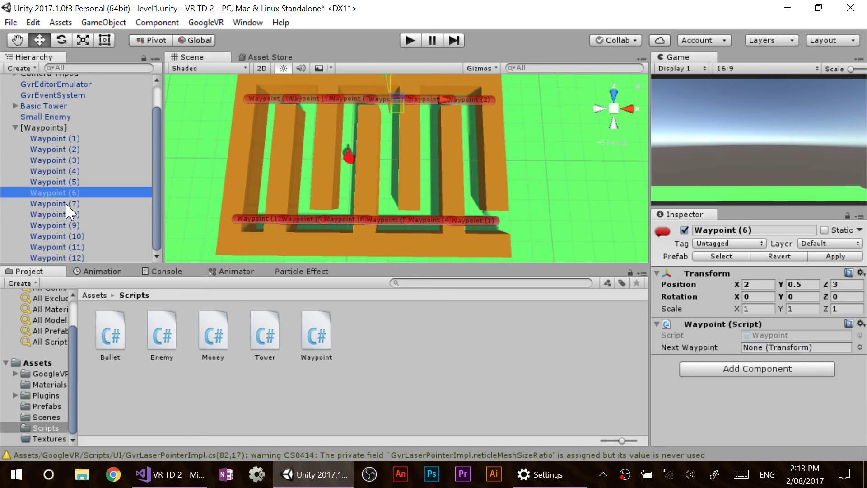
left_click_drag(75, 203, 786, 357)
left_click(68, 203)
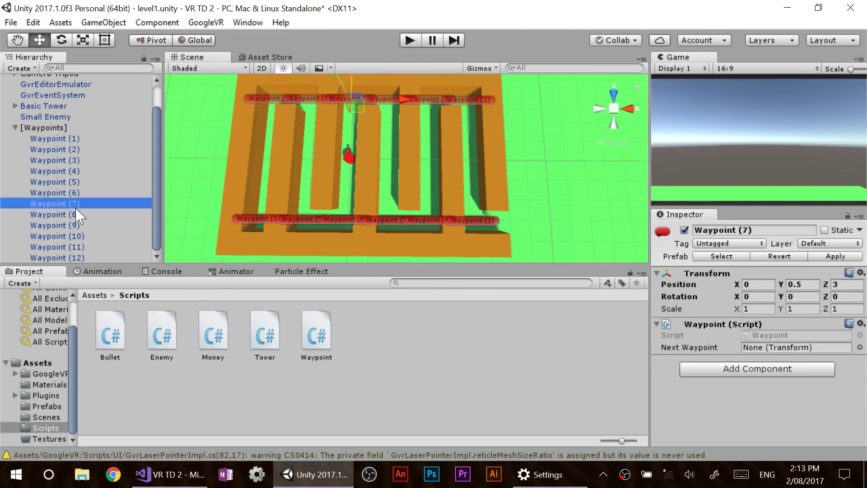
left_click_drag(75, 214, 809, 354)
left_click(70, 214)
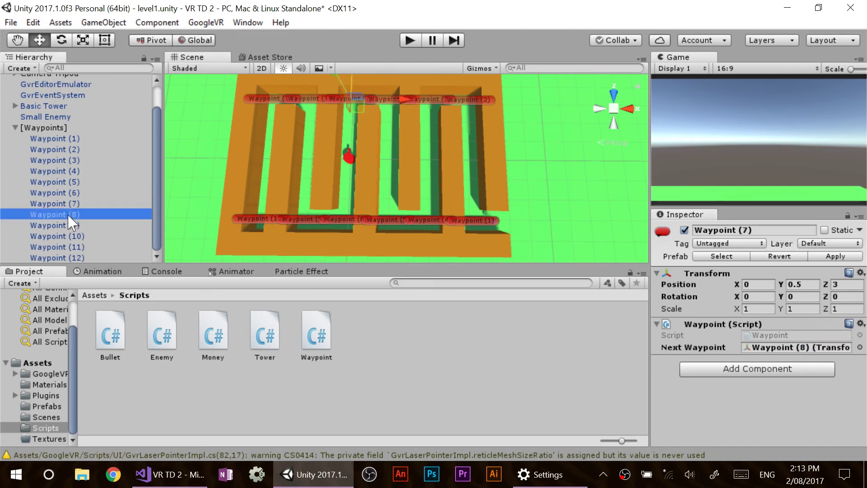
left_click_drag(70, 225, 790, 348)
- Link Waypoint (9) to Waypoint (10), Waypoint (10) to Waypoint (11), and Waypoint (11) to Waypoint (12) as their Next Waypoint
left_click(70, 225)
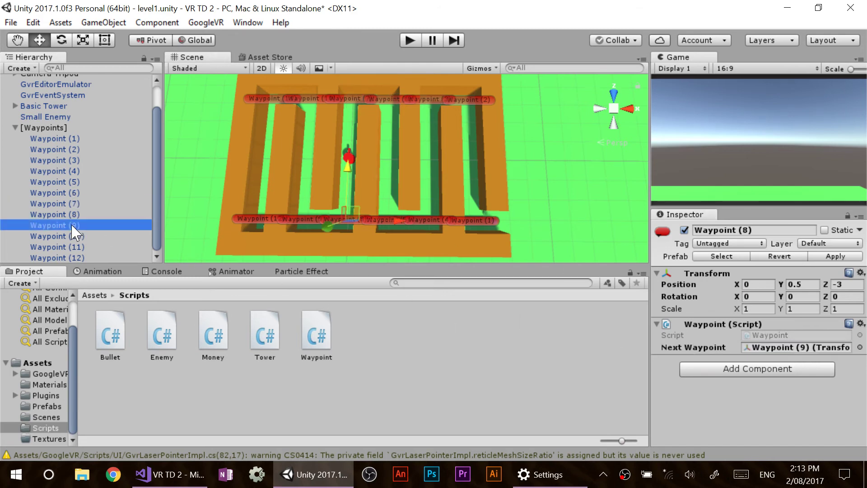
left_click_drag(70, 236, 808, 356)
left_click(70, 235)
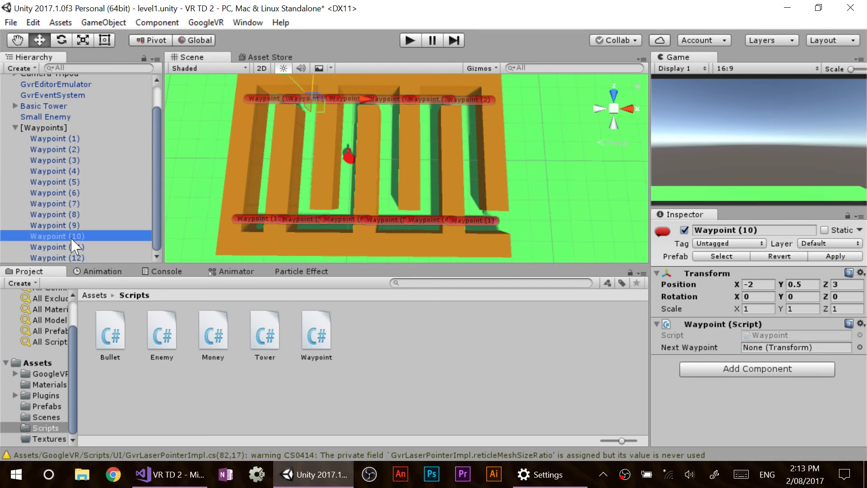
left_click_drag(70, 247, 791, 348)
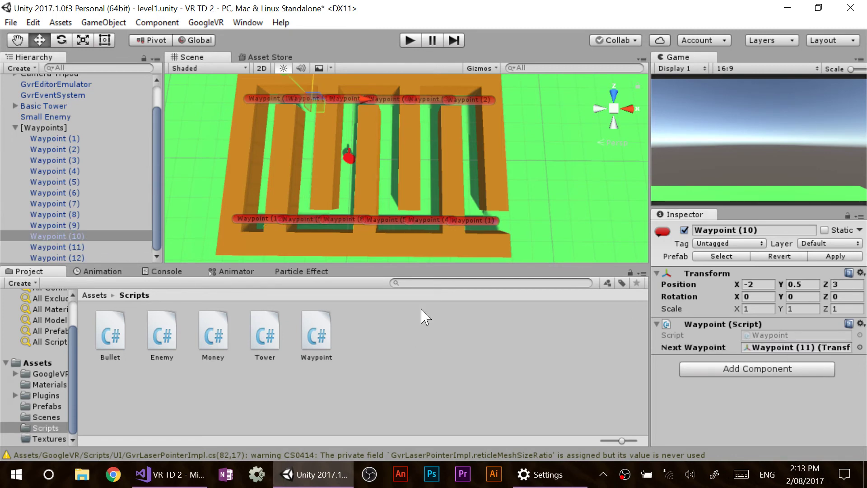
left_click(49, 247)
left_click_drag(59, 257, 781, 347)
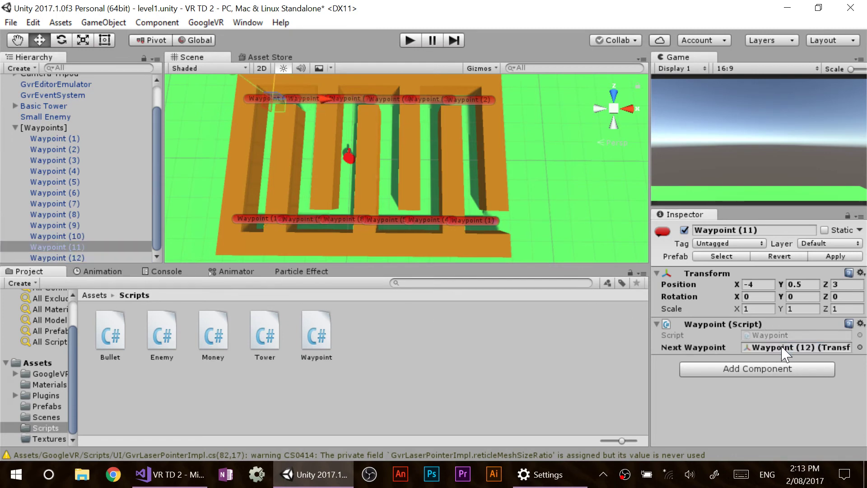
- Collapse the [Waypoints] and [Environment] groups in the hierarchy and clear the selection
left_click(16, 128)
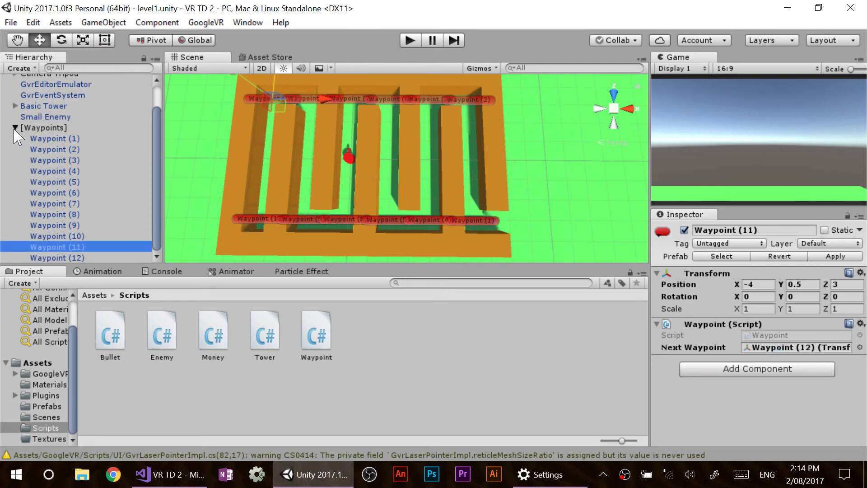
left_click(601, 181)
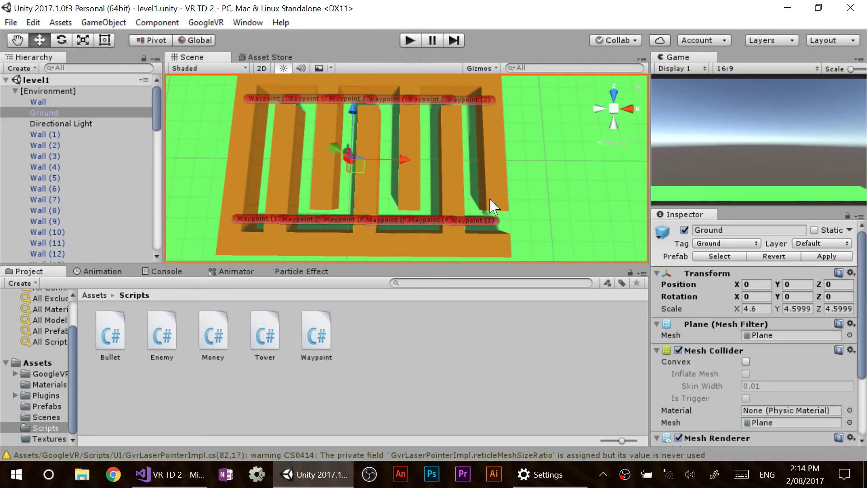
scroll(496, 201, "up", 2)
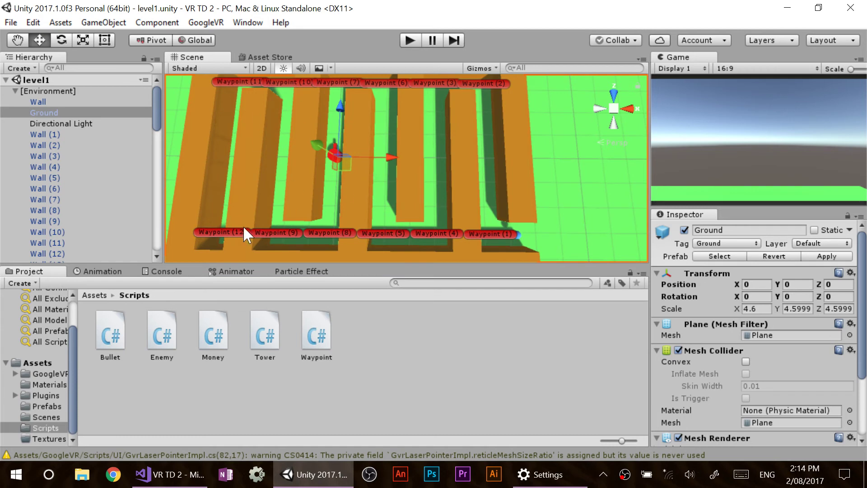
left_click(15, 91)
left_click(81, 201)
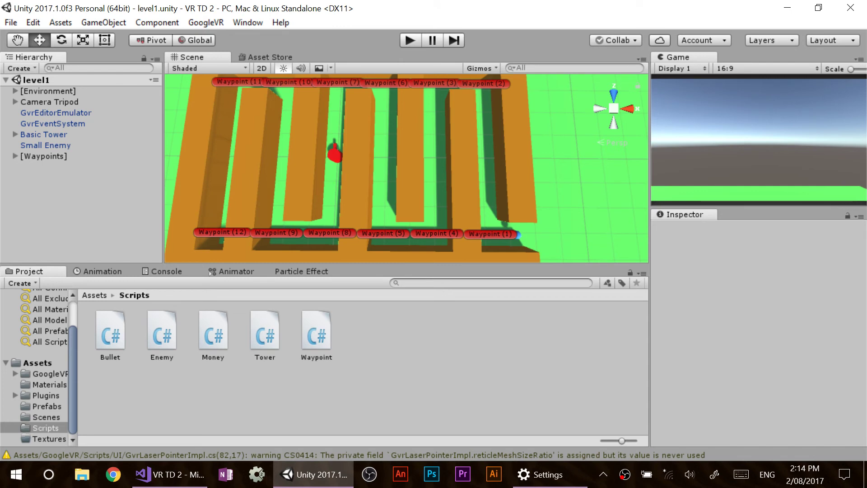
- Switch to Visual Studio and bring up the variable declarations in the Enemy.cs script
key("alt+Tab")
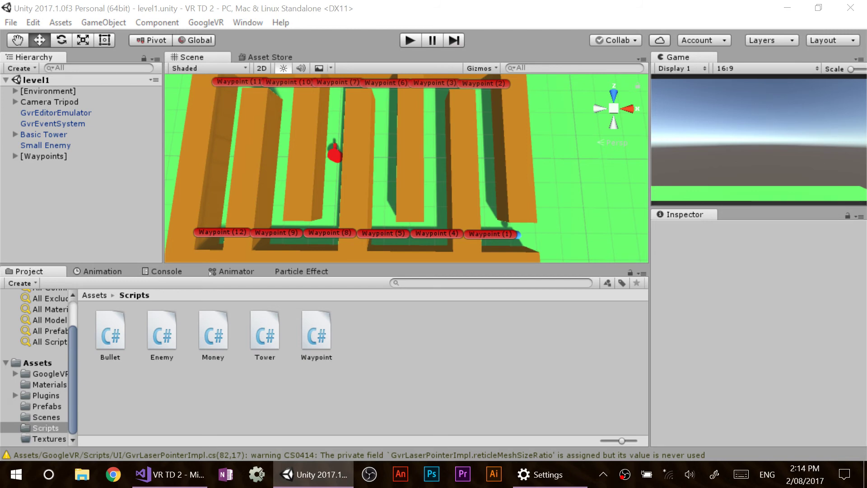
left_click(172, 474)
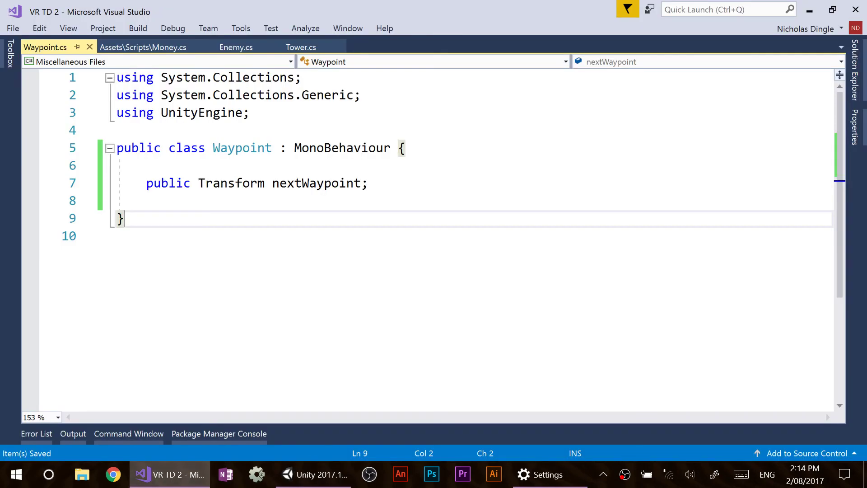
left_click(236, 47)
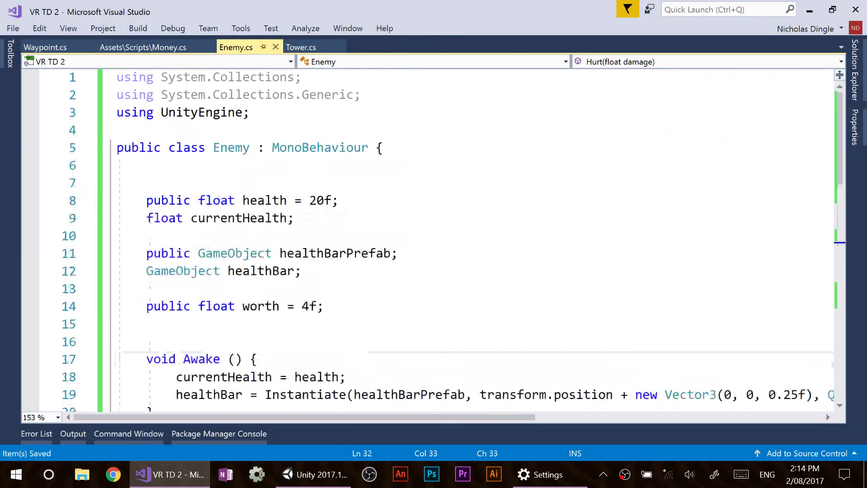
scroll(434, 239, "down", 2)
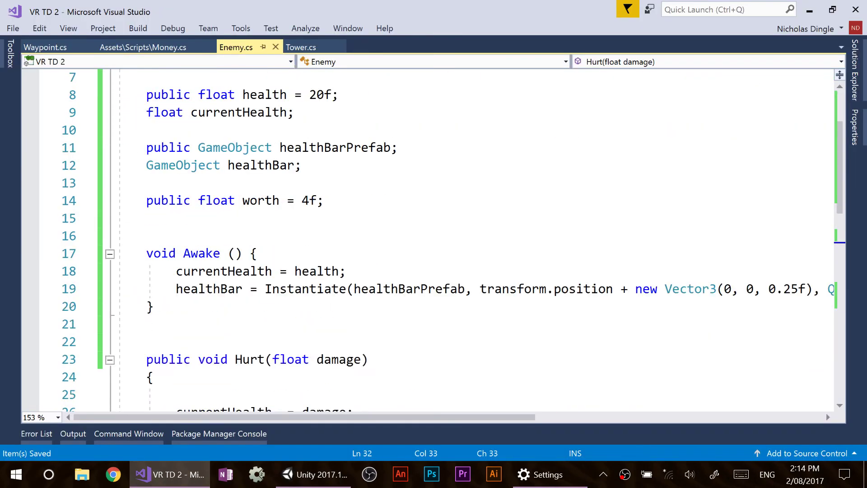
scroll(434, 239, "up", 2)
- Declare a public Transform variable named nextWaypoint below the worth variable in the Enemy class and save the script
left_click(324, 306)
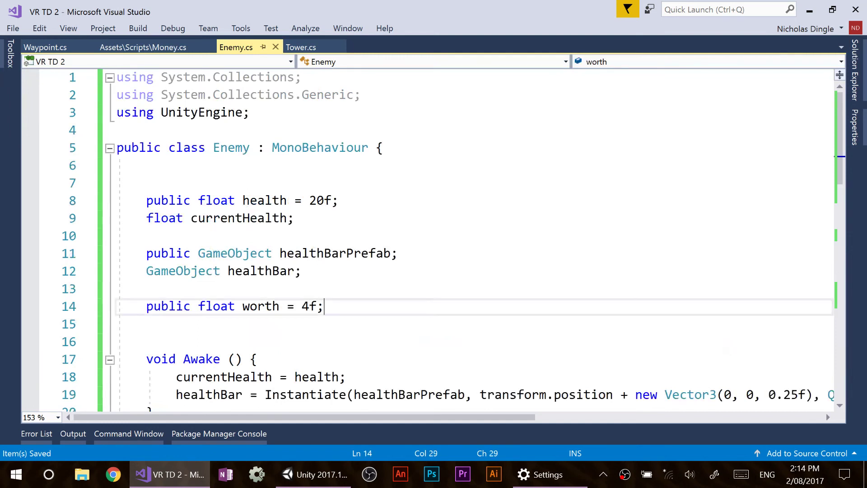
key("Return")
key("Return")
type("public Transform ")
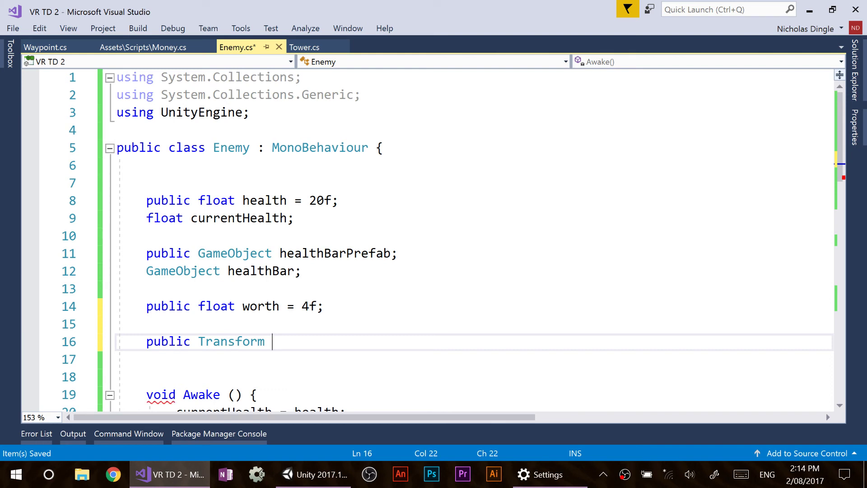
type("nextWaypoint;")
key("ctrl+s")
scroll(391, 306, "down", 2)
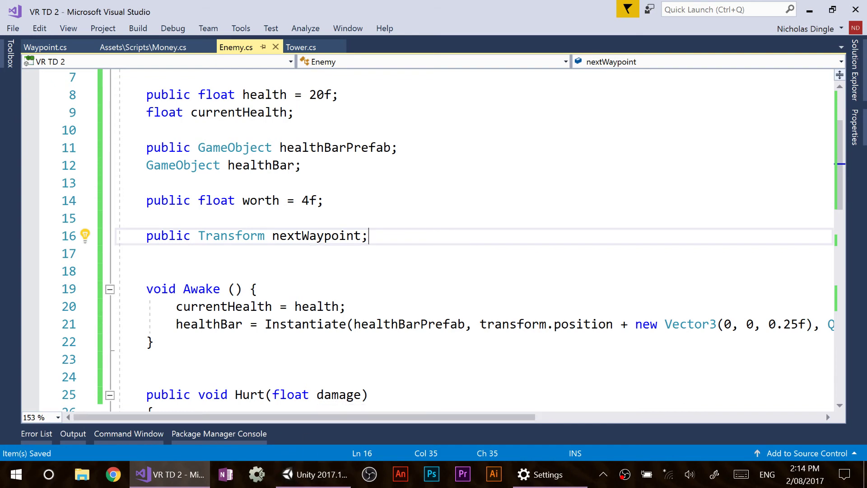
- Switch to Unity, assign Waypoint (1) as Small Enemy's Next Waypoint, and collapse the [Waypoints] group with nothing selected
left_click(314, 474)
left_click(52, 146)
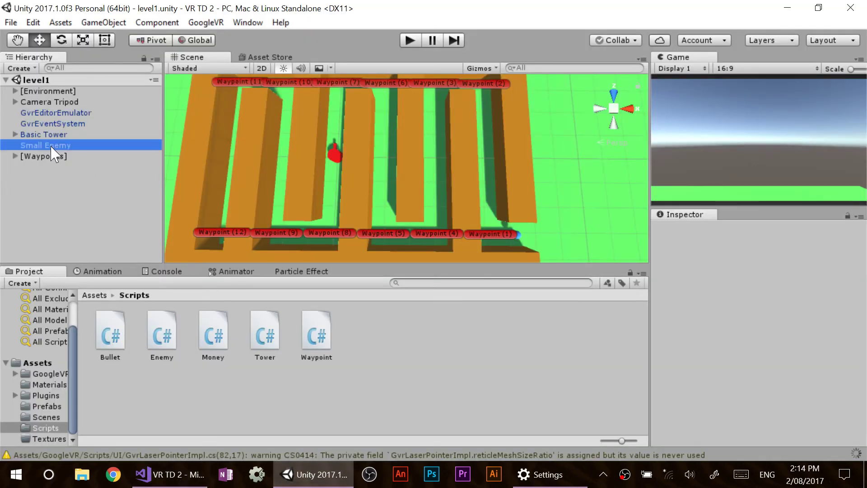
scroll(756, 359, "down", 5)
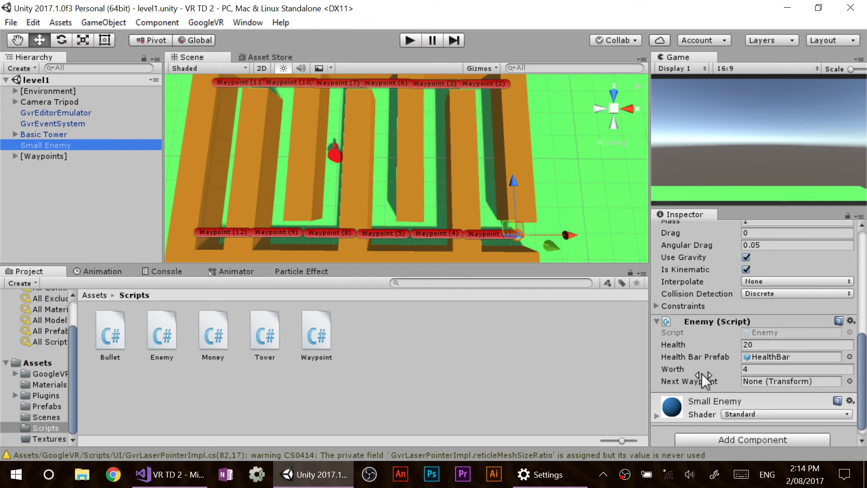
left_click(15, 156)
left_click_drag(54, 166, 780, 382)
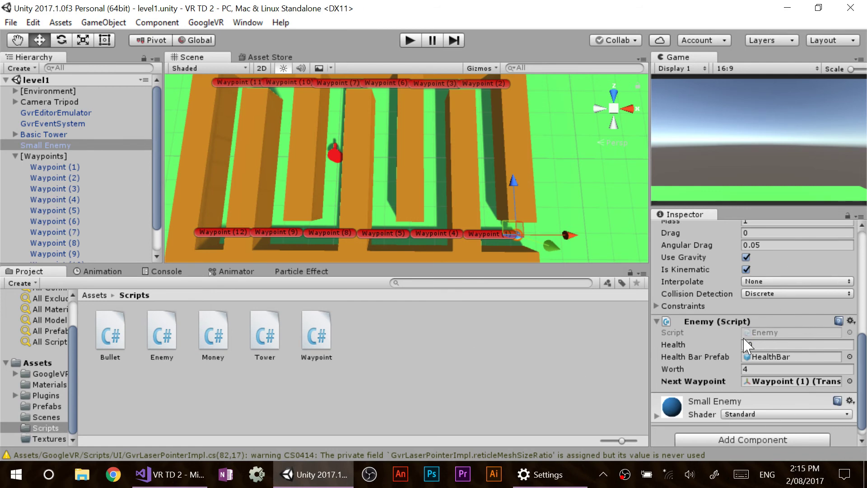
type("20")
left_click(15, 156)
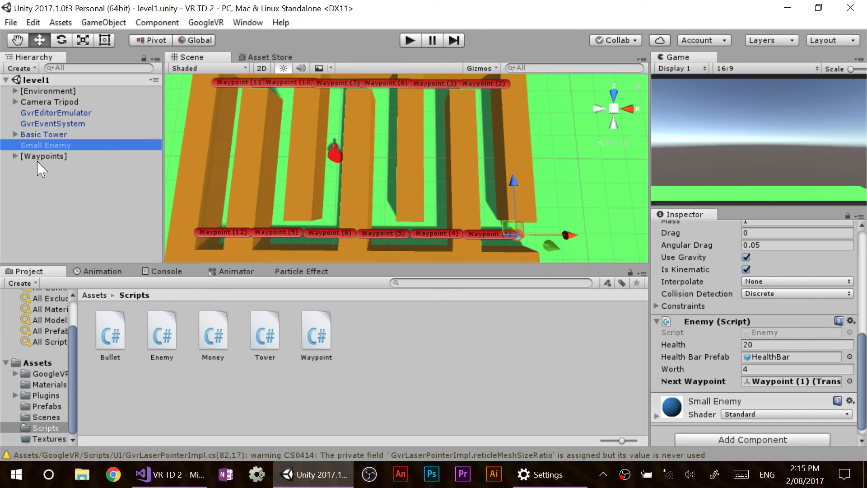
left_click(95, 201)
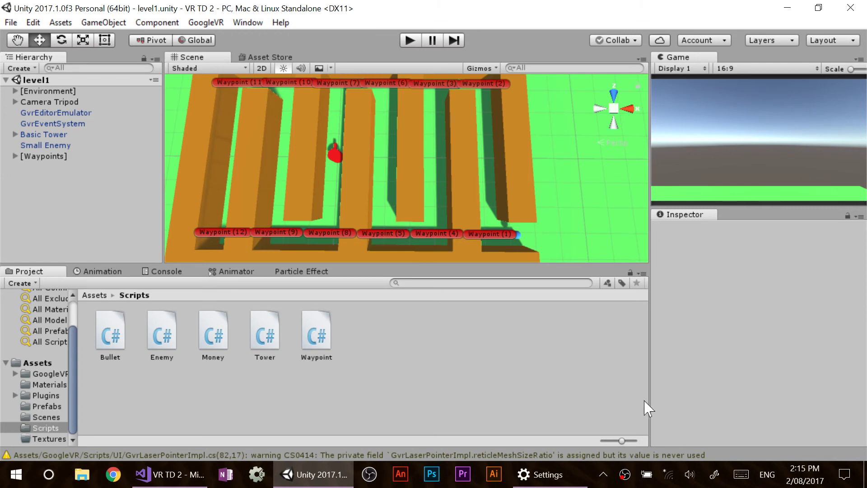
- Switch to Visual Studio, declare a public float moveSpeed = 1f below nextWaypoint in the Enemy class, and save the script
left_click(170, 474)
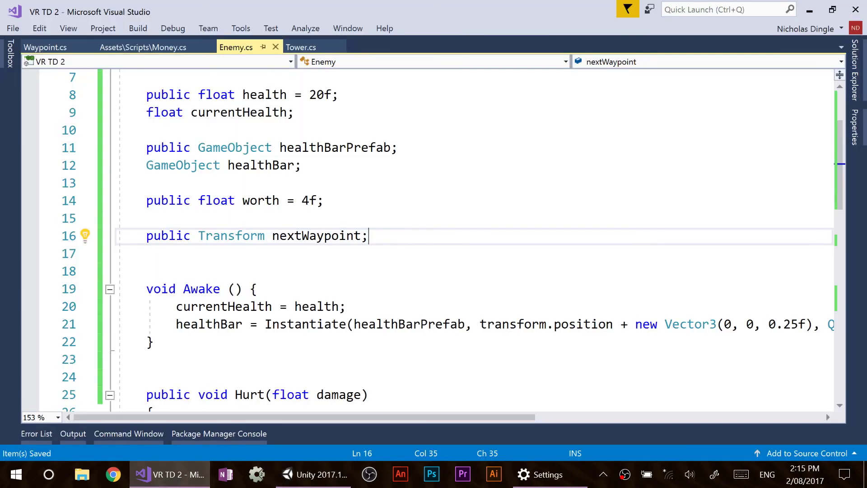
key("Return")
type("public ")
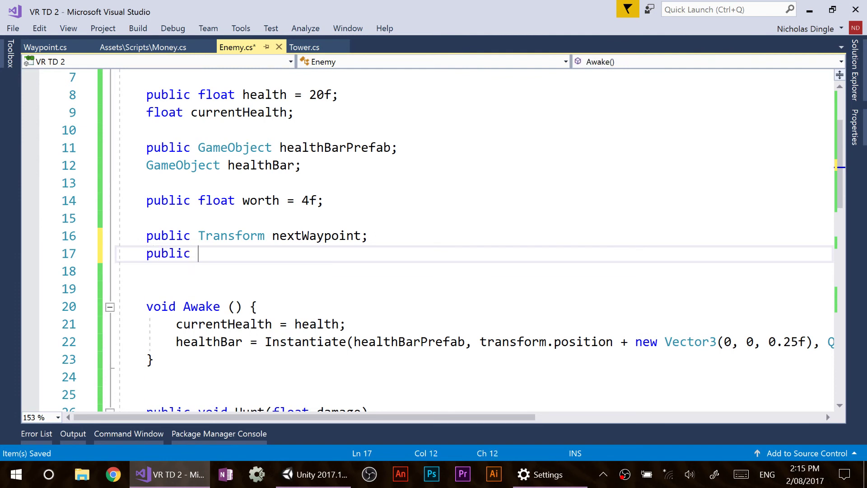
type("float moveSpeed ")
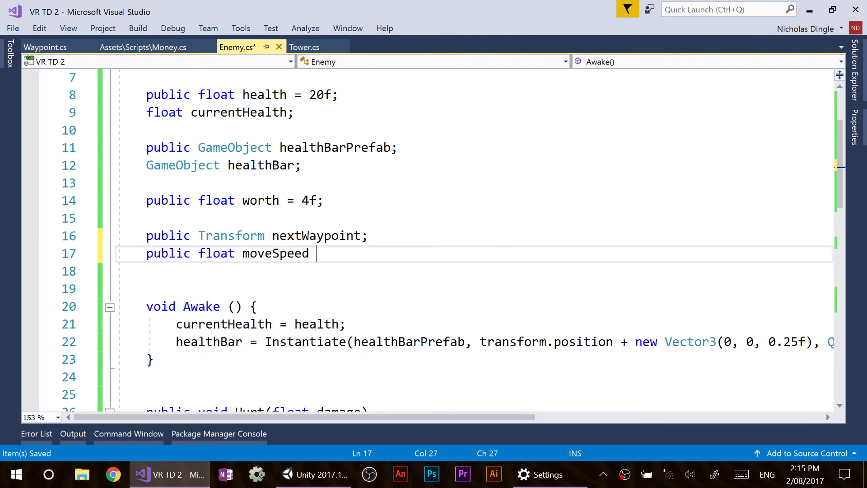
type("= 1f;")
key("ctrl+s")
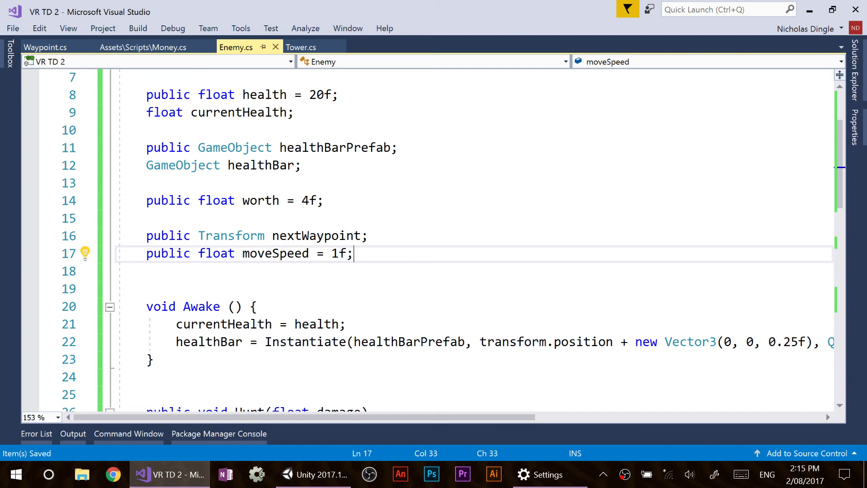
- Add an empty void Update() method without an access modifier between Awake and Hurt, and save the script
scroll(452, 240, "down", 2)
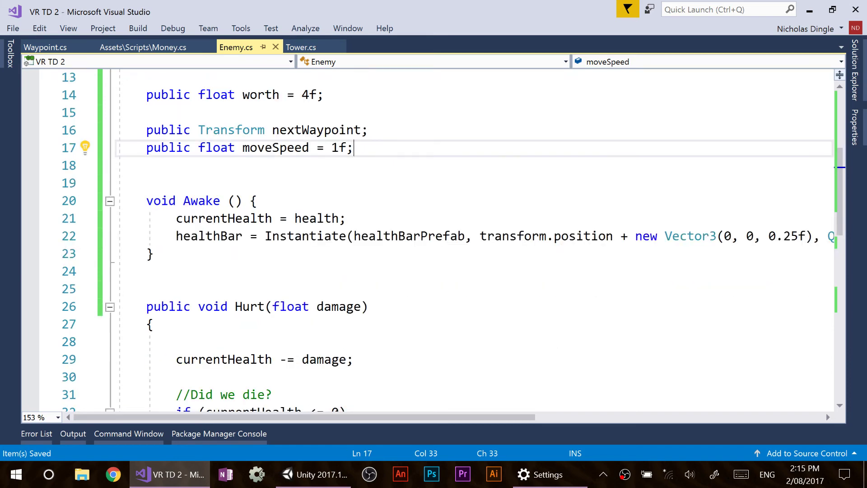
left_click(154, 253)
key("Return")
key("Return")
key("Return")
type("void ")
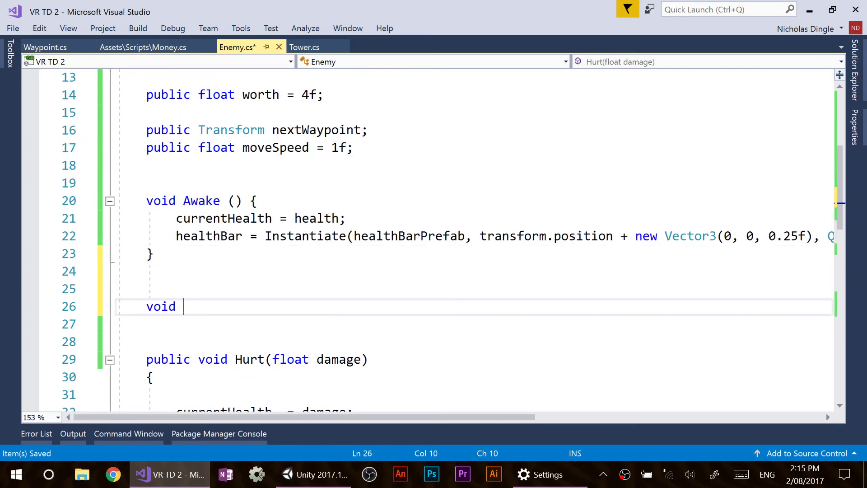
type("Update")
key("Tab")
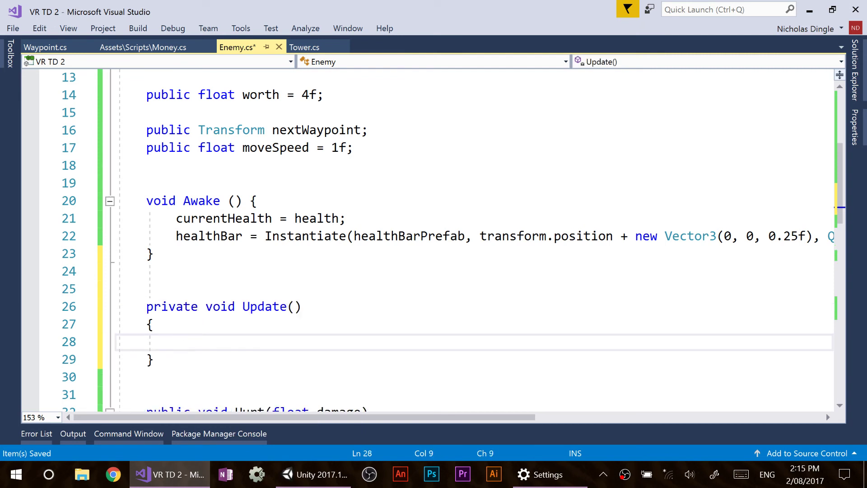
double_click(172, 307)
key("Delete")
key("Delete")
left_click(176, 342)
key("ctrl+s")
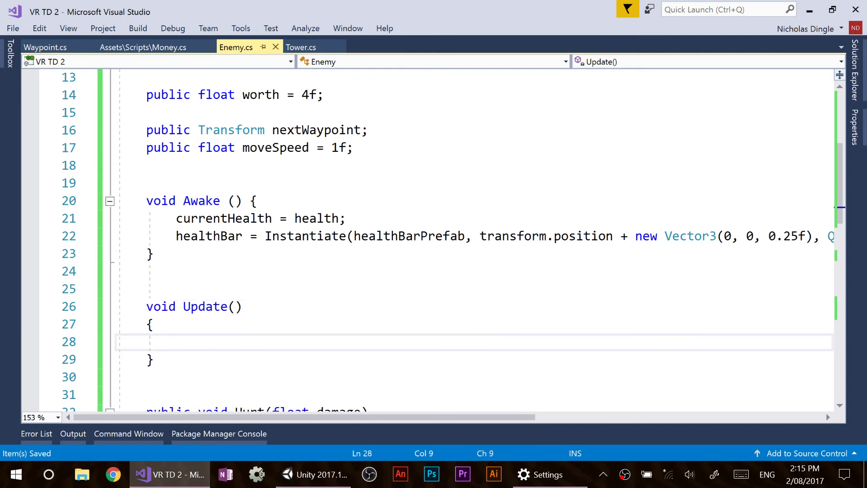
- Insert two extra blank lines inside the Update method's body and place the cursor on the middle line
left_click(154, 360)
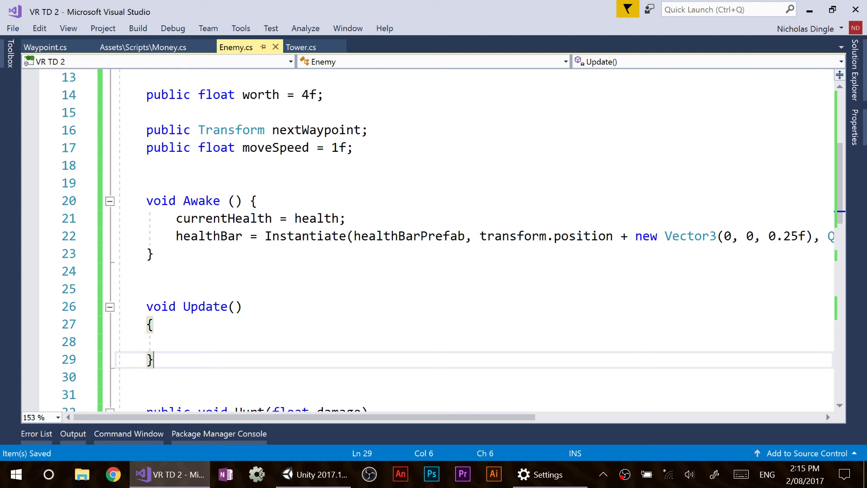
left_click(177, 342)
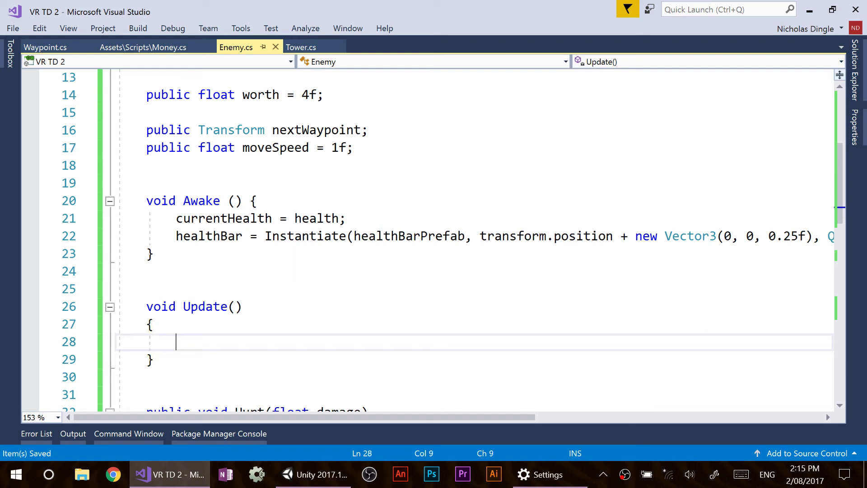
key("Return")
key("Return")
key("Up")
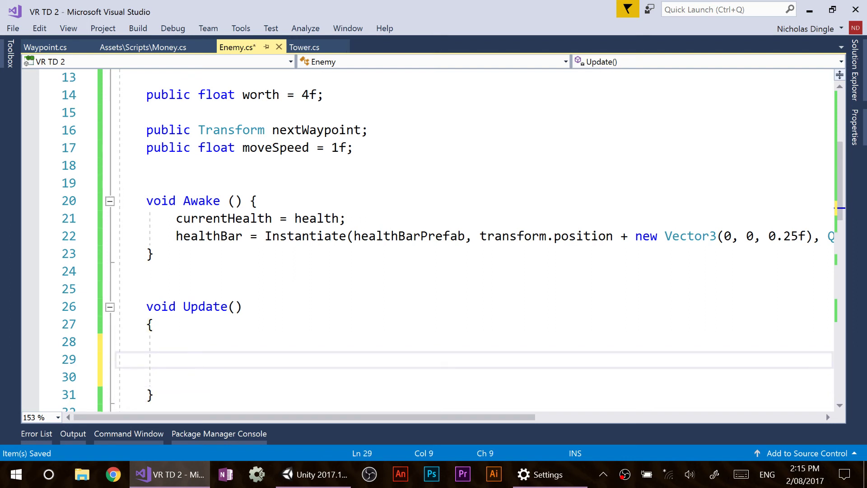
scroll(429, 239, "down", 1)
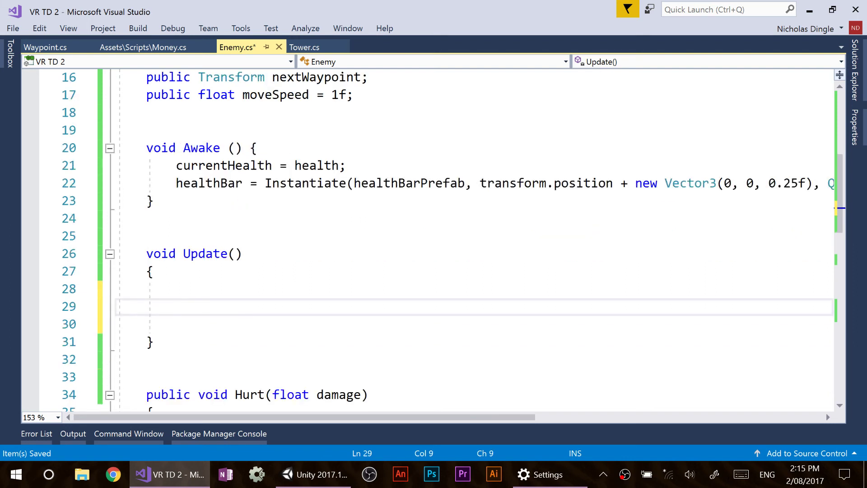
- Rename the nextWaypoint variable to currentWaypoint in the Enemy class declarations and save the script
scroll(316, 239, "up", 3)
double_click(316, 236)
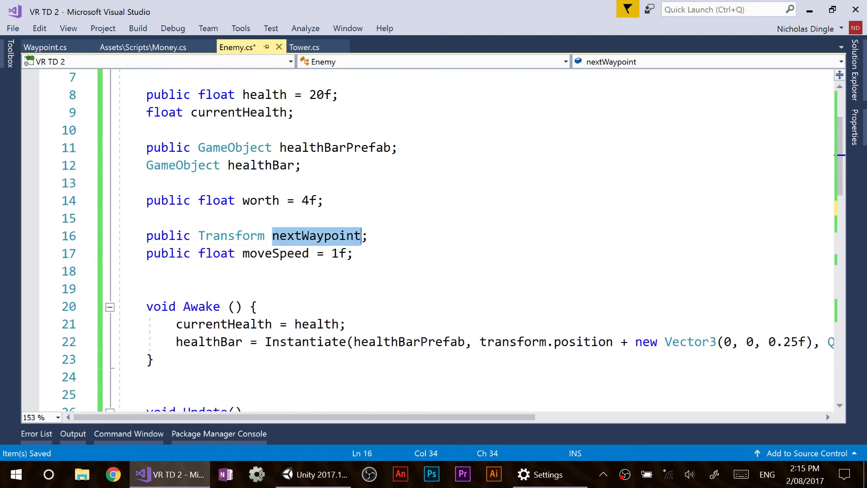
scroll(316, 240, "down", 4)
scroll(315, 185, "up", 3)
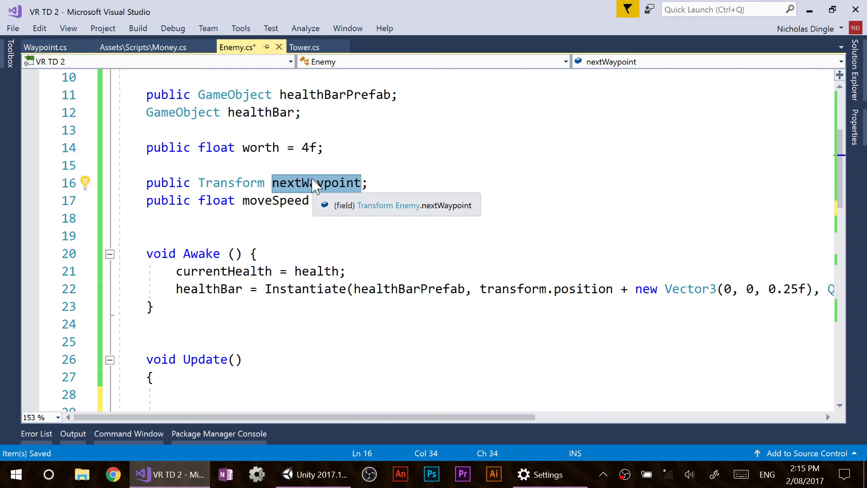
type("currentWaypoi")
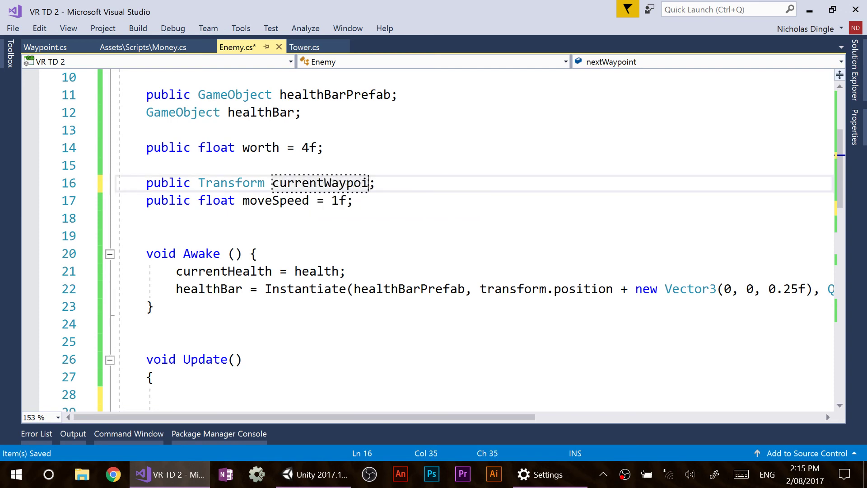
type("nt")
key("ctrl+s")
key("Down")
key("Down")
key("Down")
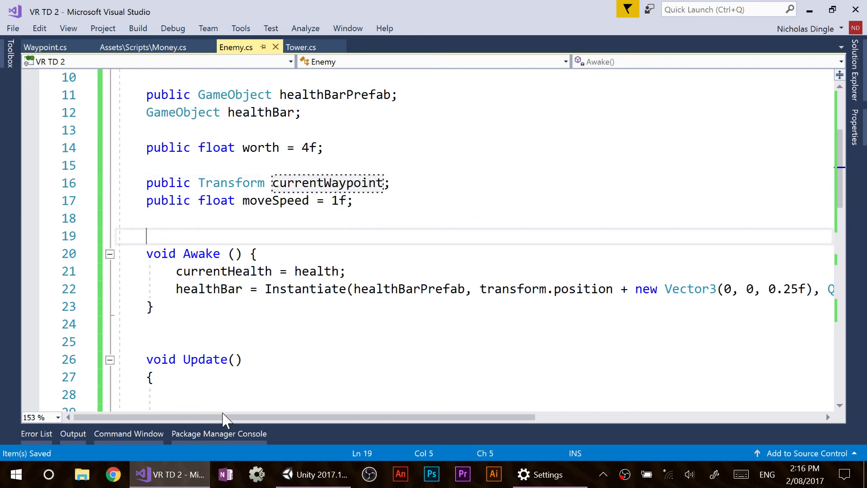
- Switch to Unity, assign Waypoint (1) as Small Enemy's Current Waypoint, and collapse the [Waypoints] group
left_click(315, 474)
left_click(87, 145)
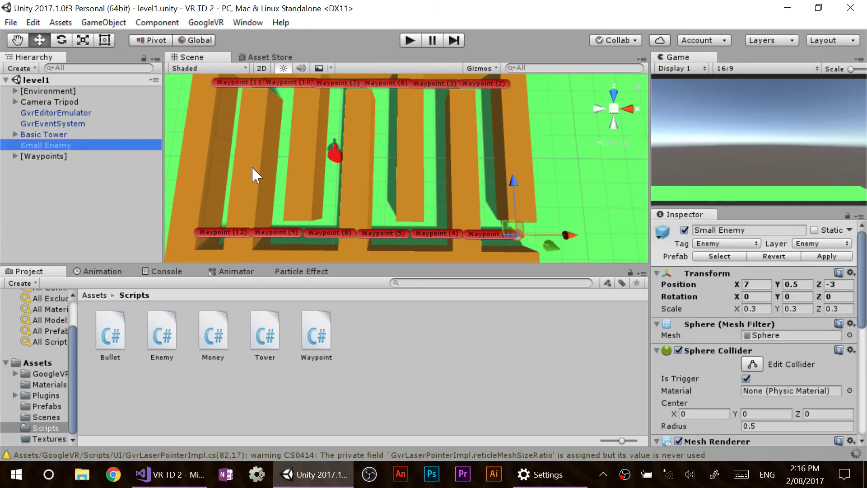
scroll(750, 344, "down", 10)
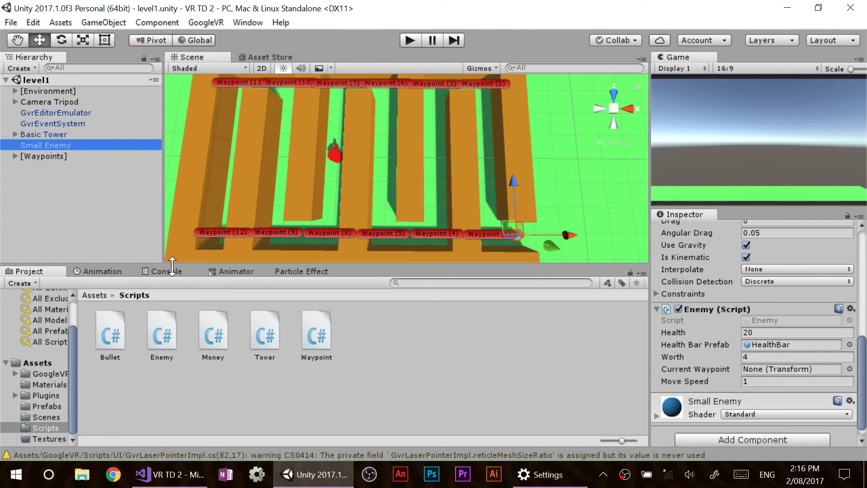
left_click(14, 156)
left_click_drag(55, 167, 786, 370)
left_click(16, 155)
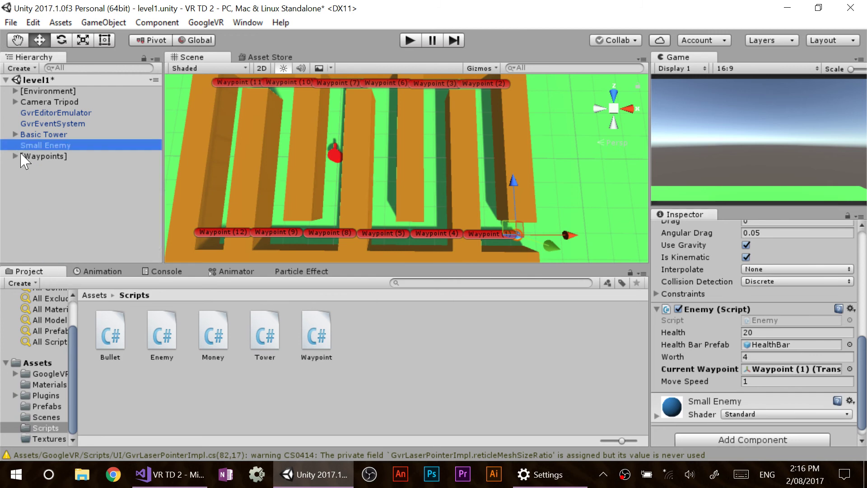
- Switch to Visual Studio and add the comment "//Move our enemy" inside Enemy's Update method, followed by a new line
key("alt+Tab")
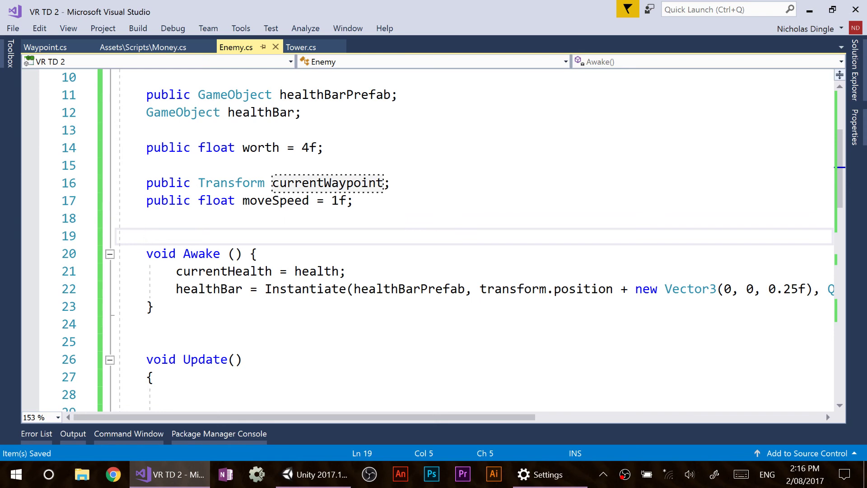
scroll(429, 239, "down", 3)
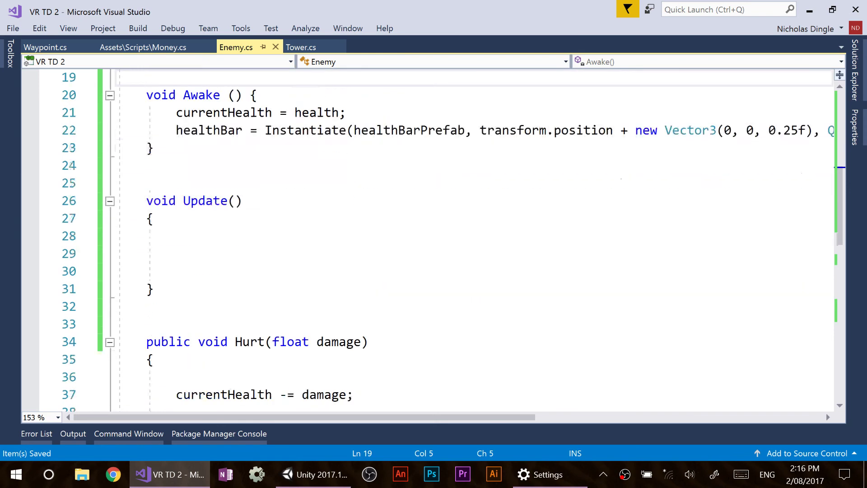
left_click(176, 254)
type("//Up")
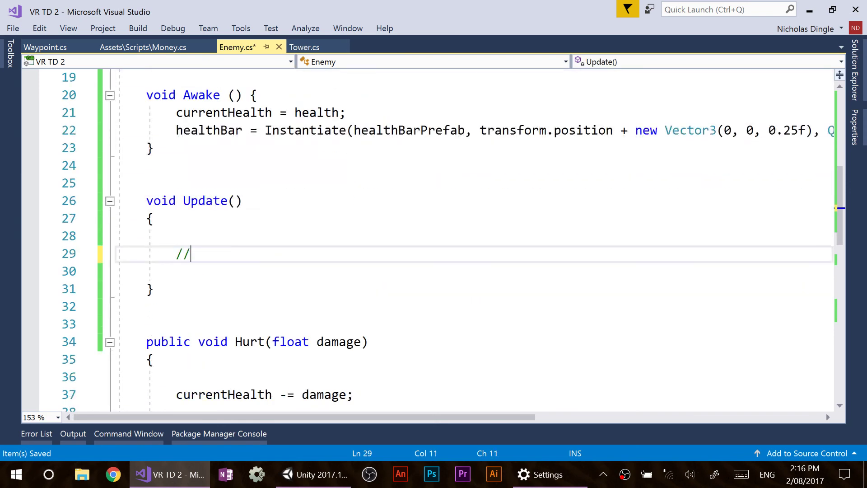
key("BackSpace")
key("BackSpace")
type("Move our ")
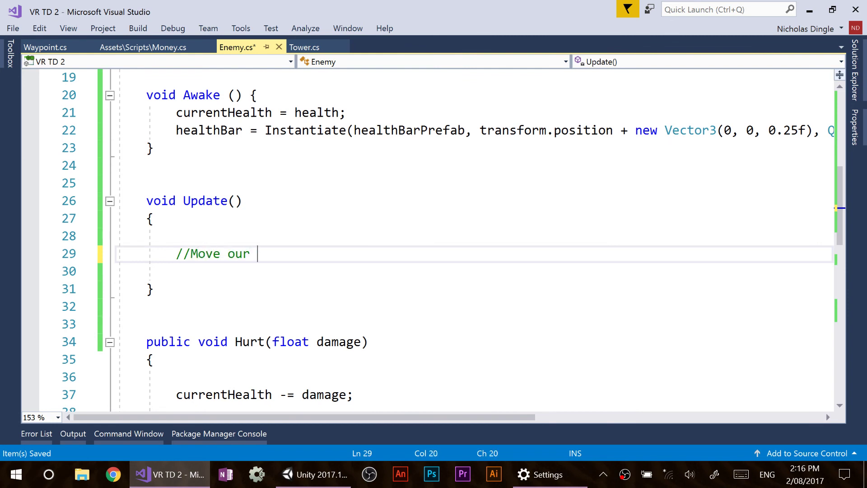
type("enemy")
key("Return")
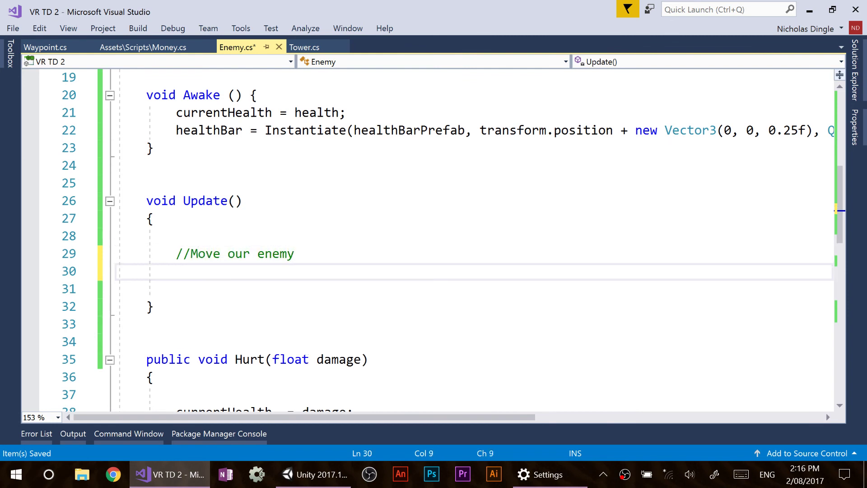
- Below the comment, assign transform.position from Vector3.MoveTowards, with transform.position and currentWaypoint.position as the first two arguments
type("transform.position =")
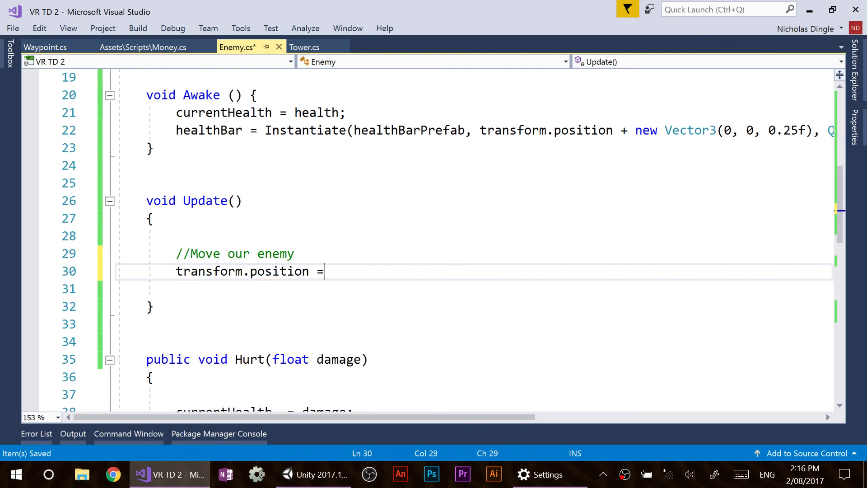
type(" Vector3.MoveTowards(")
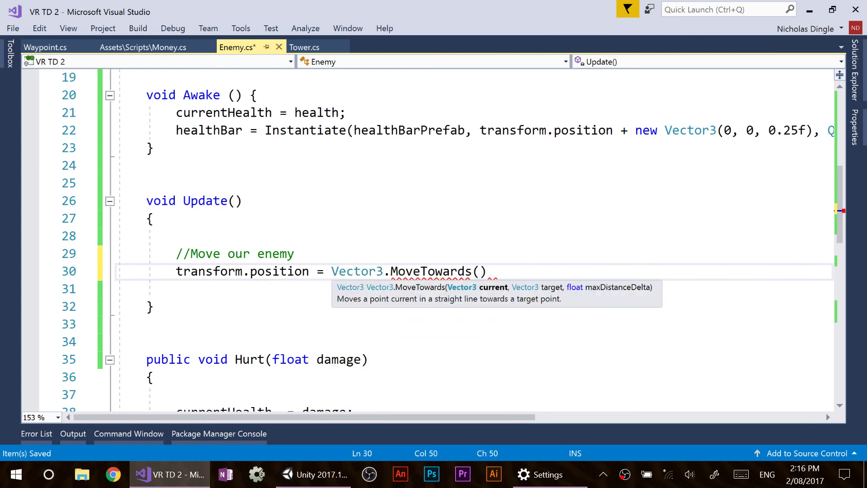
type("transform.position, ")
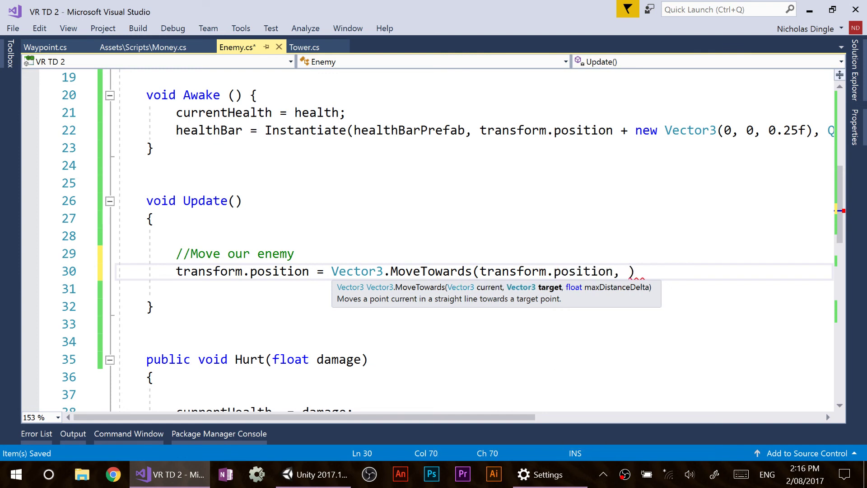
type("curre")
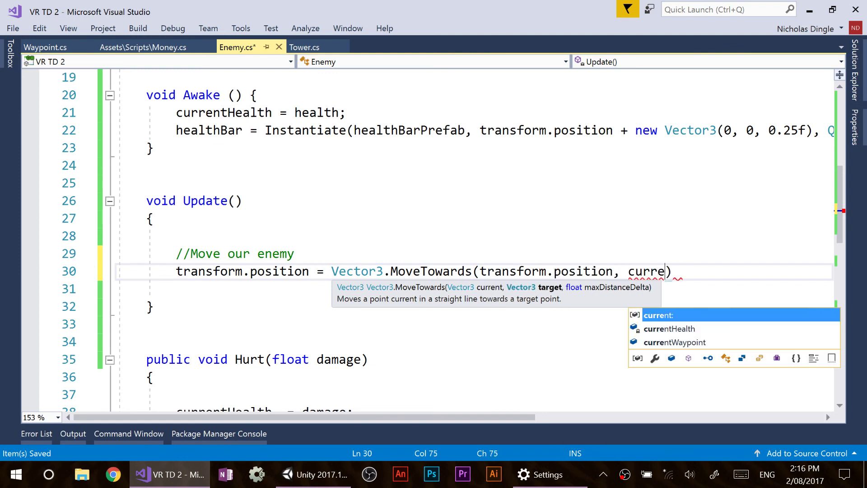
key("Down")
key("Down")
type("ntWaypoint.position ")
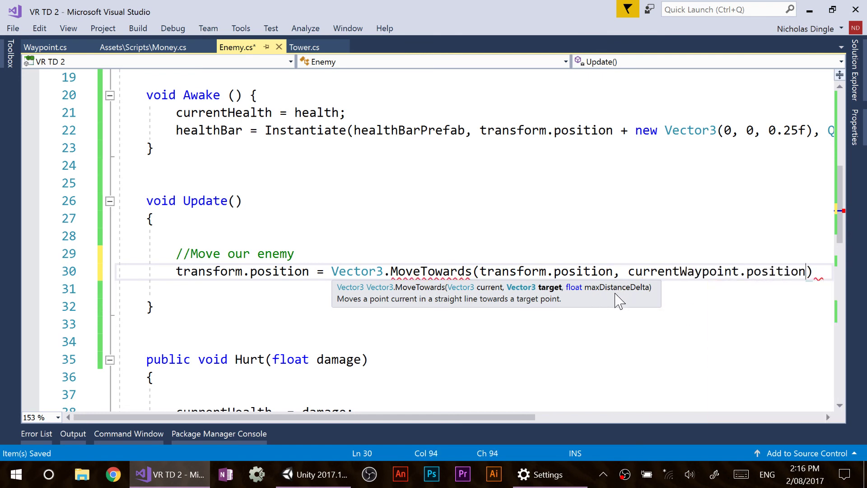
type(",")
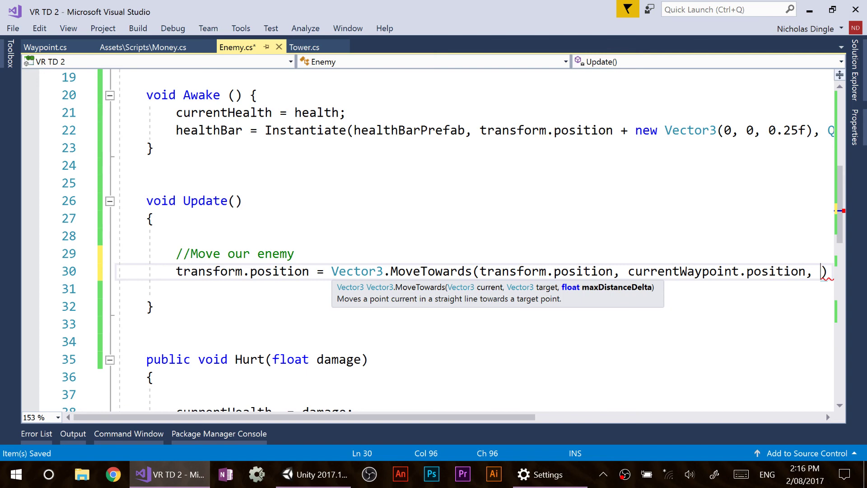
- Complete the MoveTowards call with moveSpeed * Time.deltaTime as its third argument, end the statement, and save the script
key("alt+Tab")
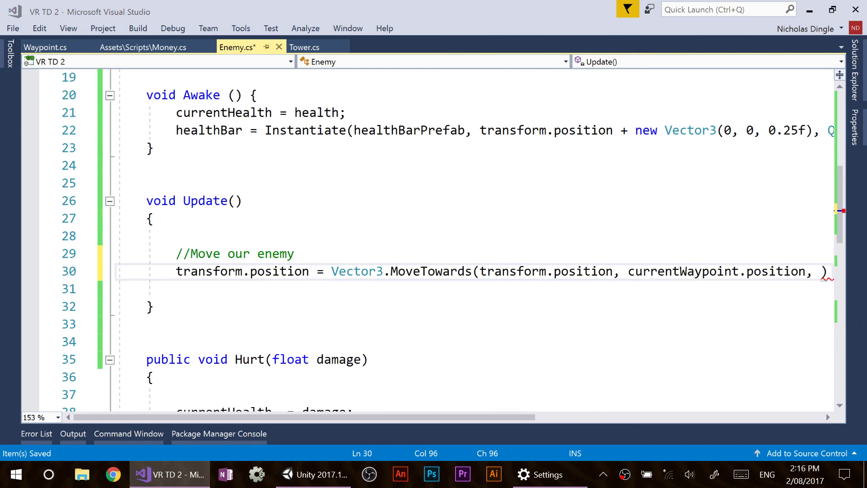
key("alt+Tab")
type("moveSpeed * Time.de")
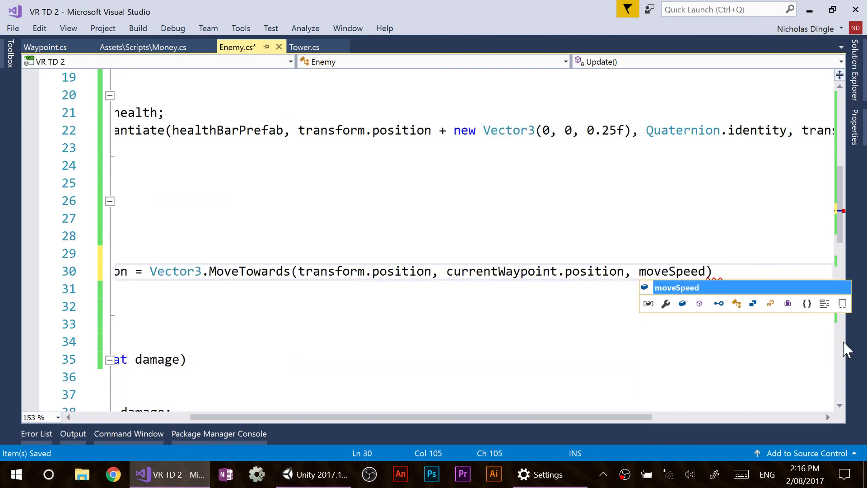
key("Tab")
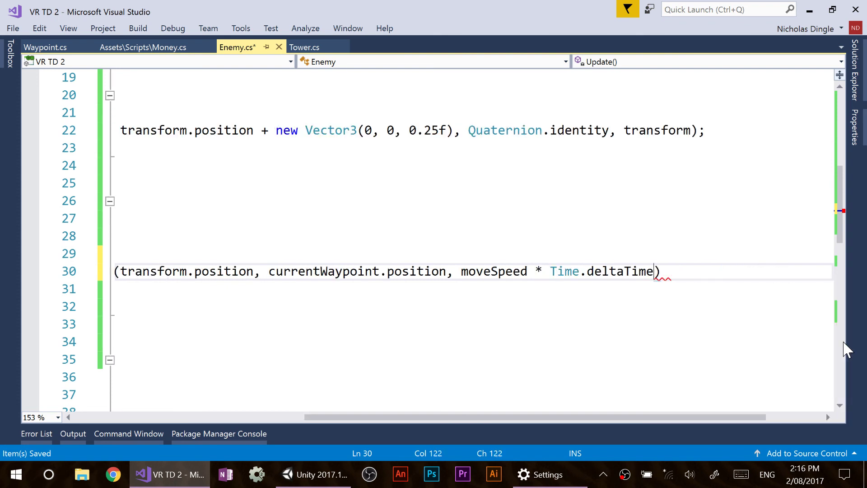
type(");")
key("ctrl+s")
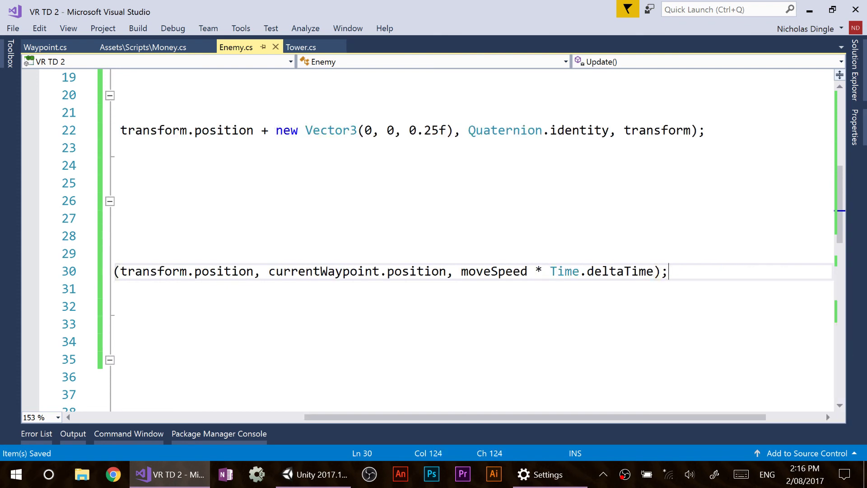
left_click_drag(750, 417, 646, 417)
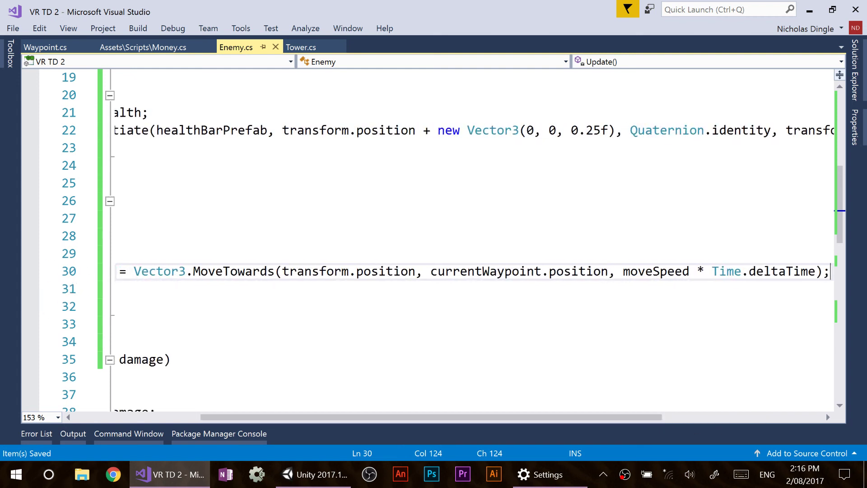
- Add the comment "//Have we arrived" below the MoveTowards line in Update, followed by a new line, and save the script
key("alt+Tab")
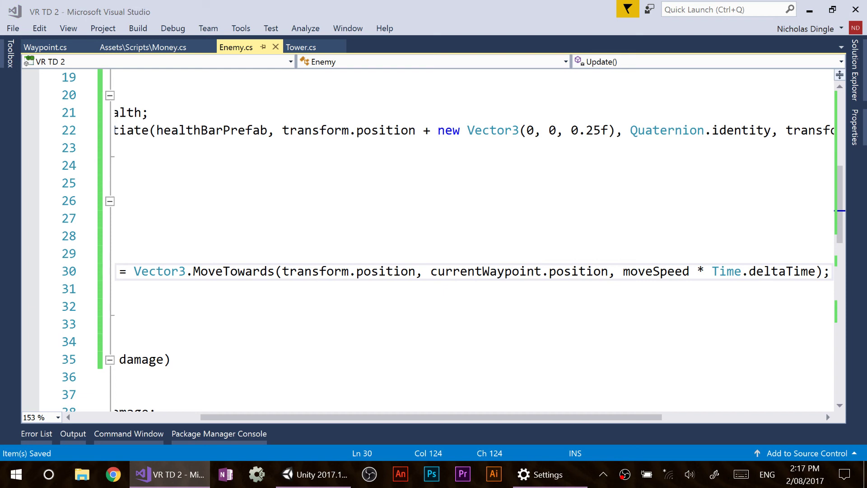
left_click_drag(654, 417, 557, 415)
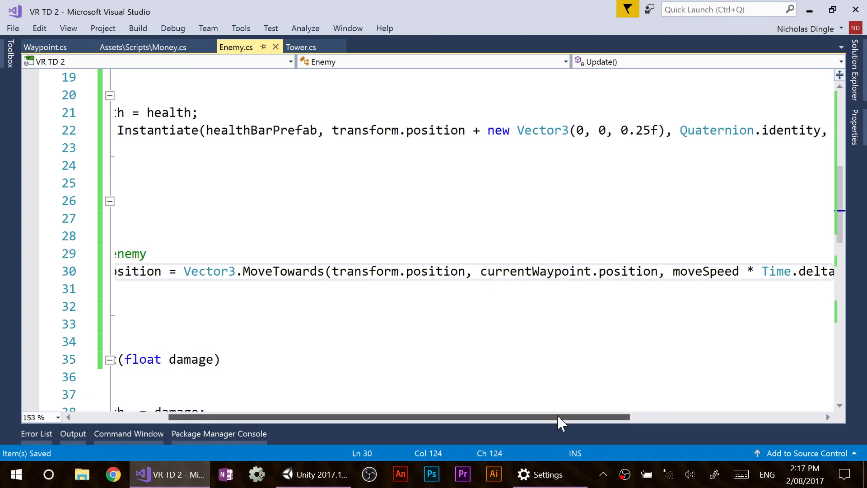
left_click(176, 289)
key("Return")
key("Return")
key("Up")
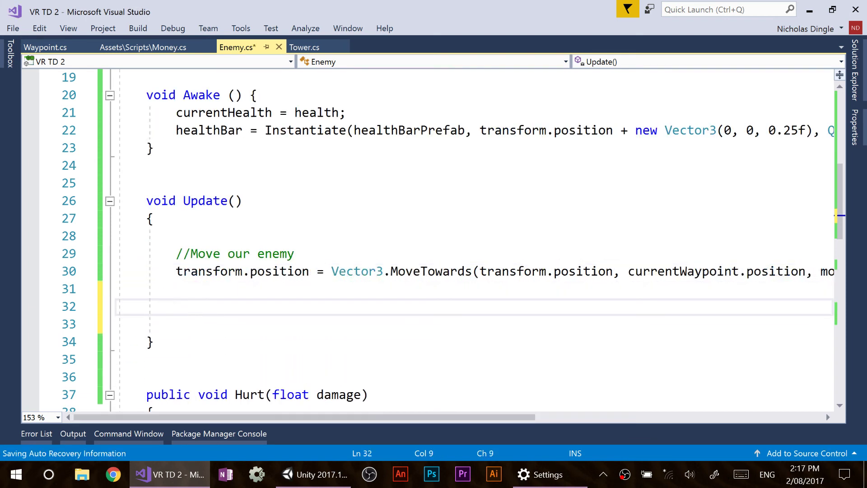
type("//Have we arrived")
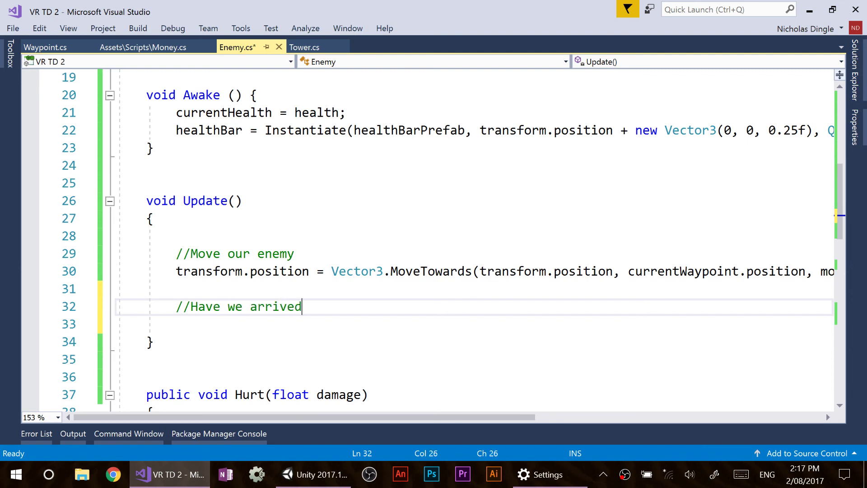
key("ctrl+s")
key("Return")
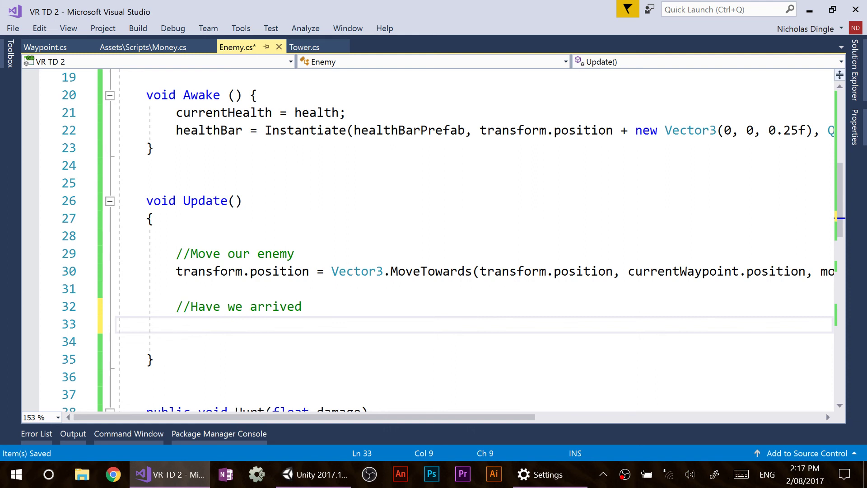
key("ctrl+s")
- Below the comment, add an if block with the condition transform.position.Equals(currentWaypoint.position)
type("if (tra")
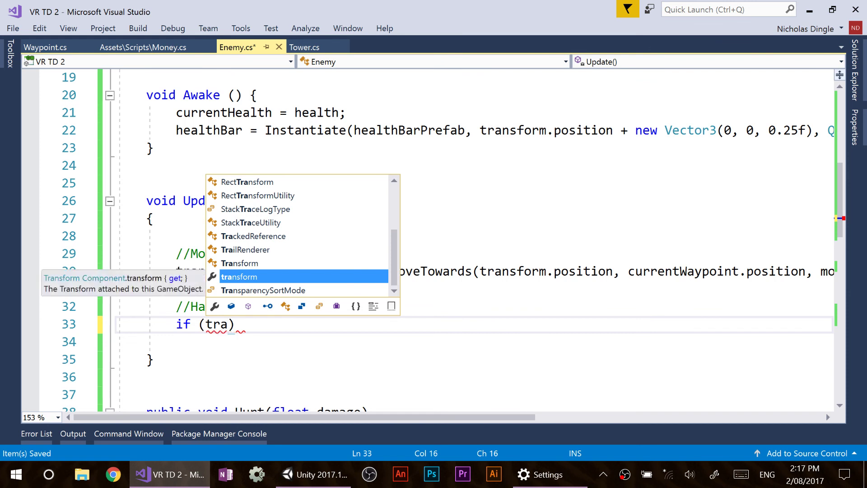
type("nsform.position.eq")
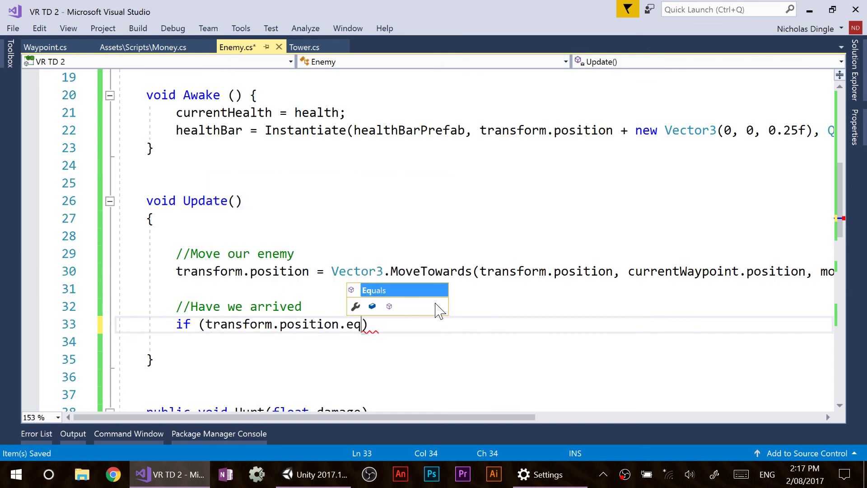
type("(curr")
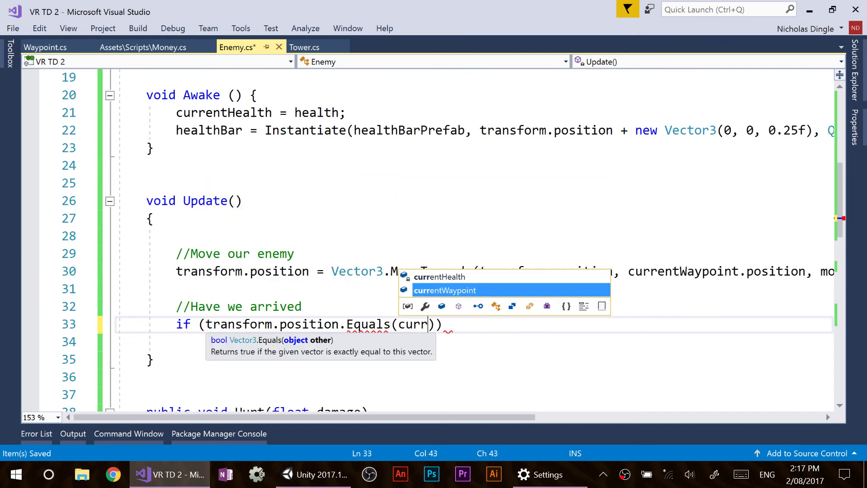
key("Tab")
type(".p")
key("Tab")
key("End")
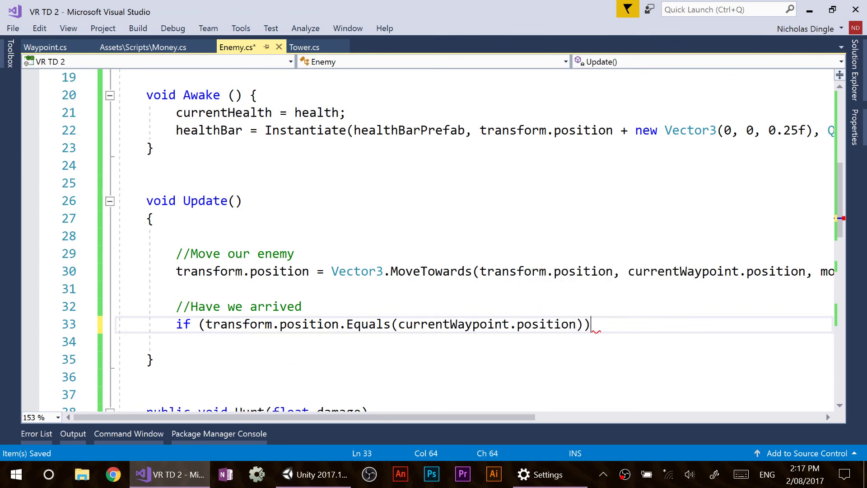
type("{")
key("Return")
scroll(429, 239, "down", 2)
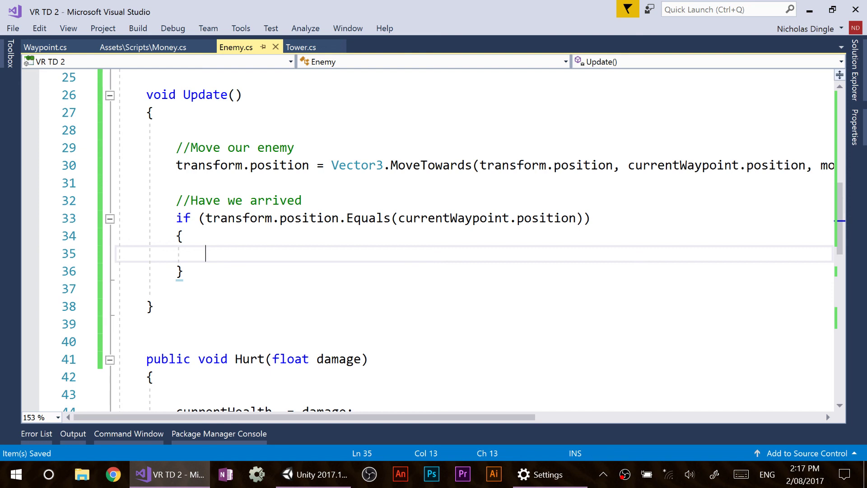
- Inside the arrival if block, add the comment "//Do we have the next waypoint?" with blank lines around it, followed by a new line
key("Return")
key("Return")
key("Up")
type("//")
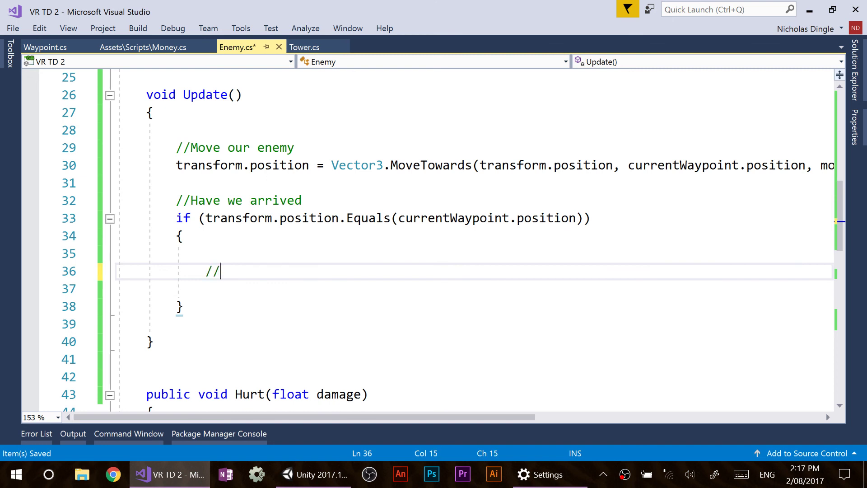
type("Do we have the ne")
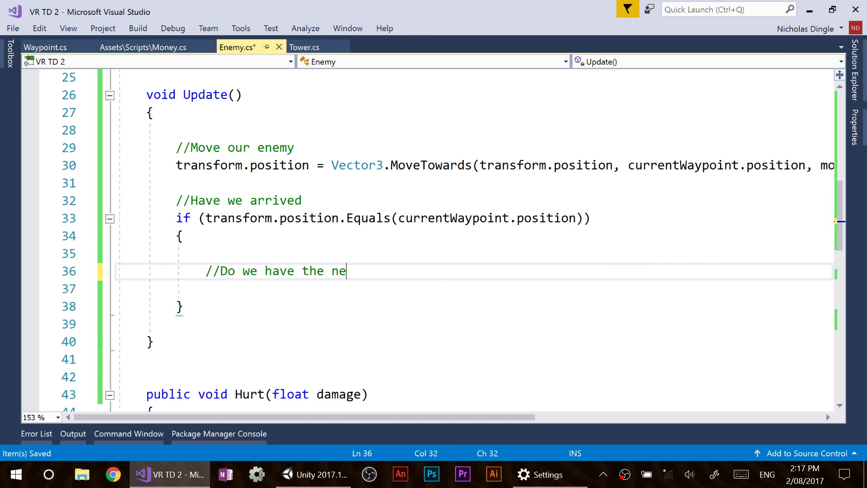
type("xt waypoint?")
key("ctrl+s")
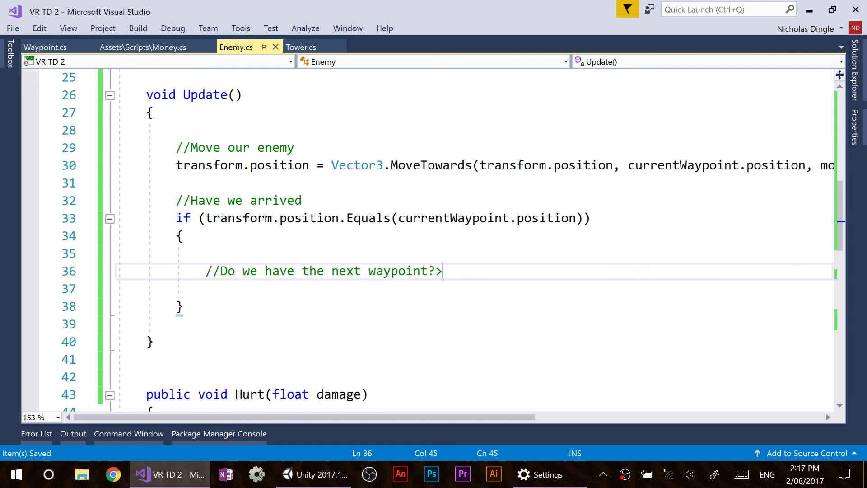
key("Return")
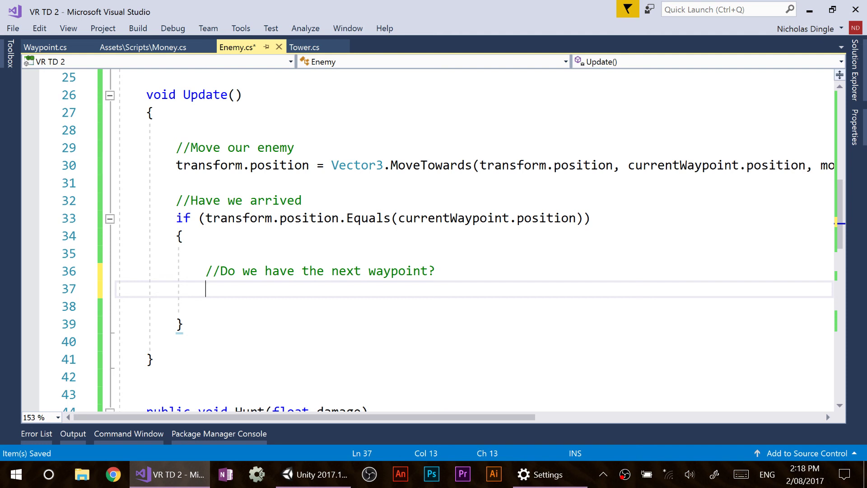
- Start a nested if condition with currentWaypoint.GetComponent<Waypoint>().next under the next-waypoint comment and save the script
type("if (curr")
key("Tab")
type(".Get")
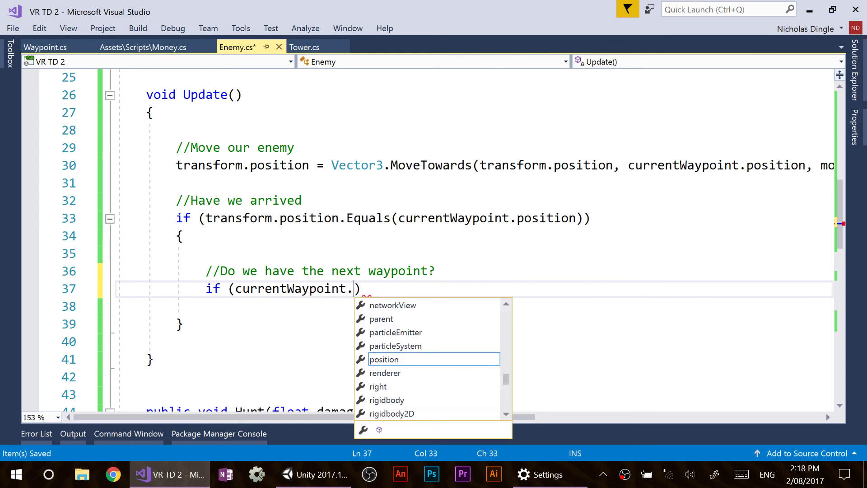
type("Component<M")
key("BackSpace")
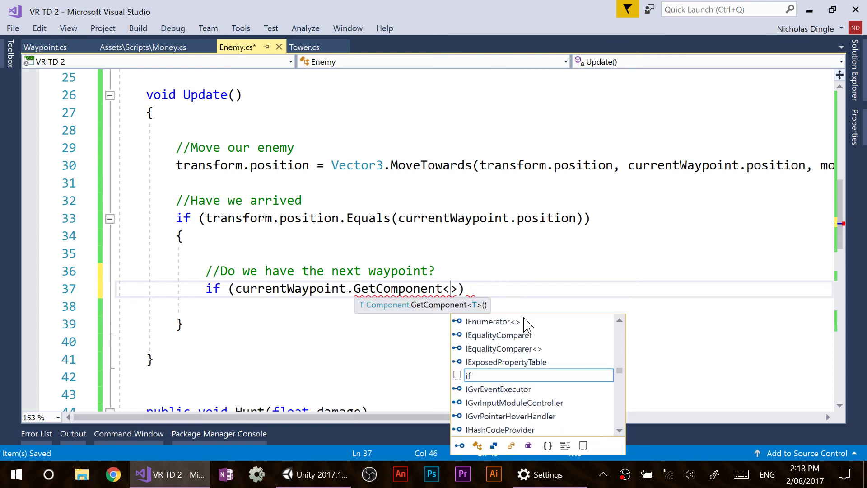
type("WayPo")
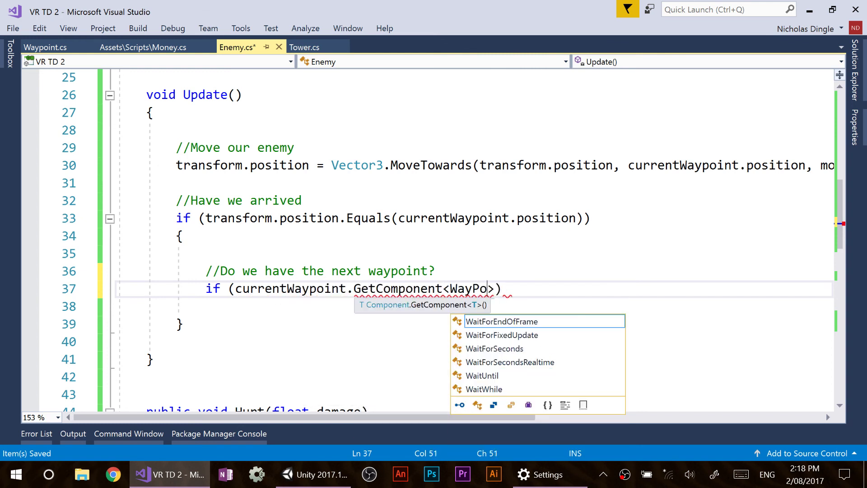
key("BackSpace")
key("BackSpace")
type("point>().")
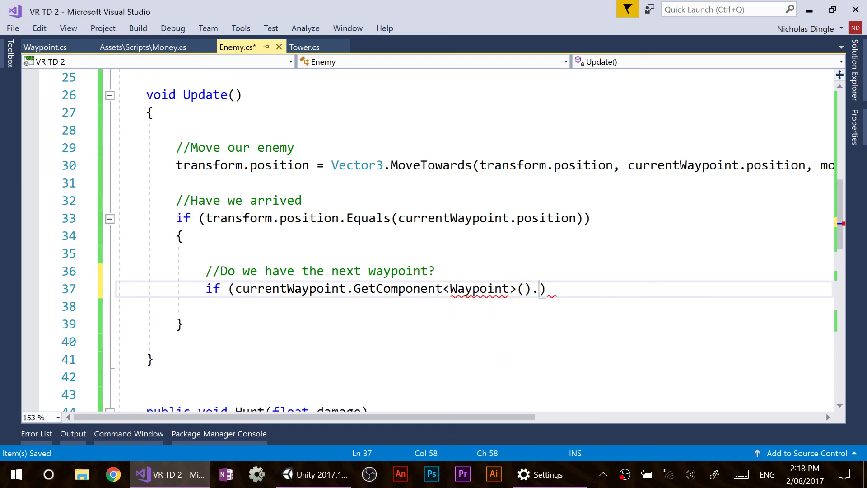
type("nexty")
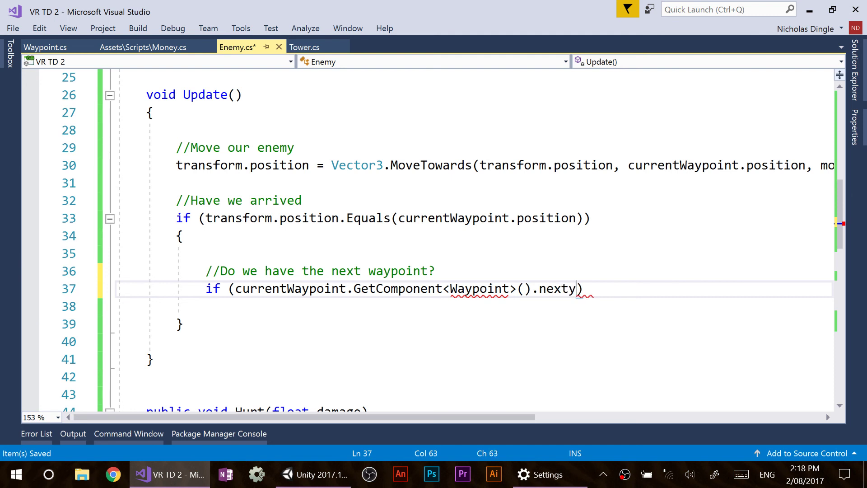
key("BackSpace")
key("ctrl+s")
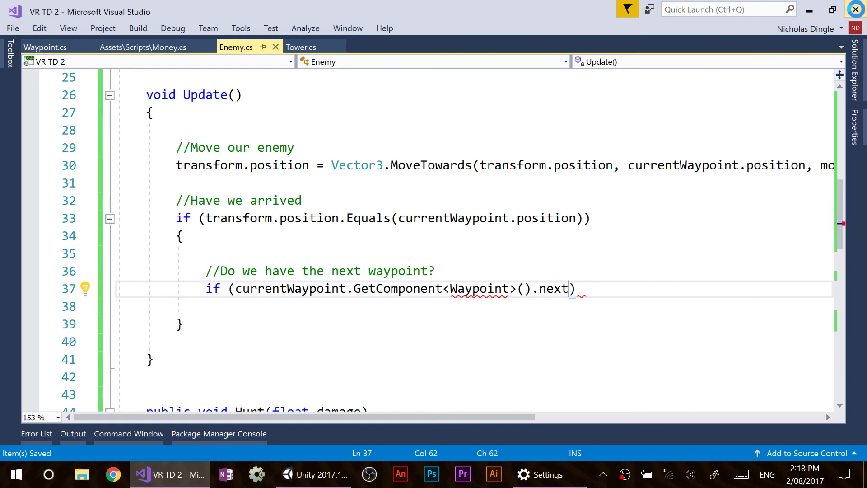
- Close Visual Studio and reopen the Enemy script from Unity's Scripts folder
left_click(856, 9)
left_click(162, 336)
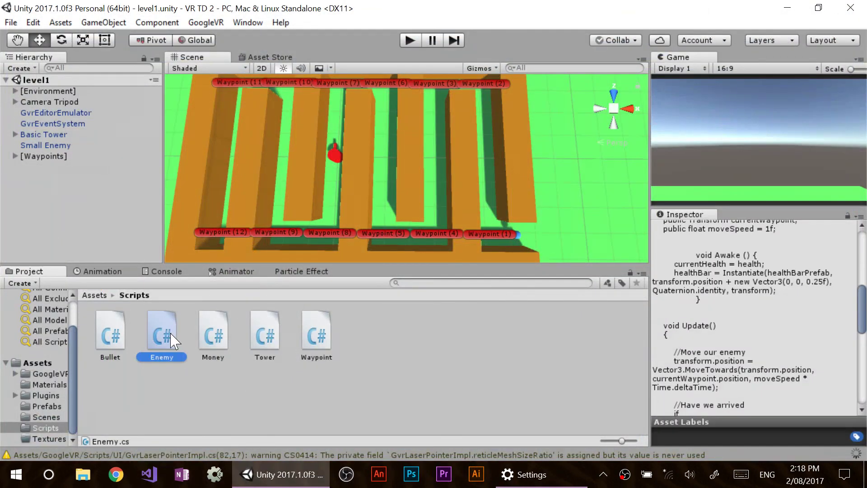
double_click(169, 338)
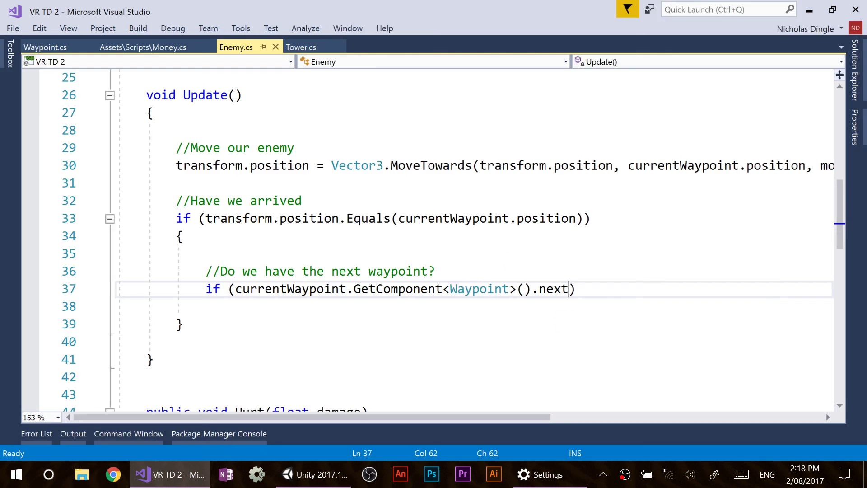
- Replace .next in the nested if condition with .nextWaypoint != null, add a new line below it, and save
key("BackSpace")
key("BackSpace")
key("BackSpace")
key("BackSpace")
key("BackSpace")
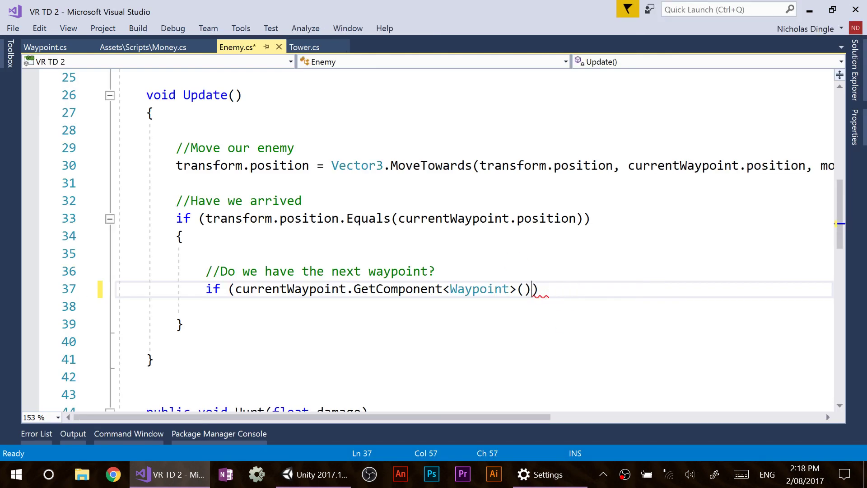
scroll(434, 239, "down", 1)
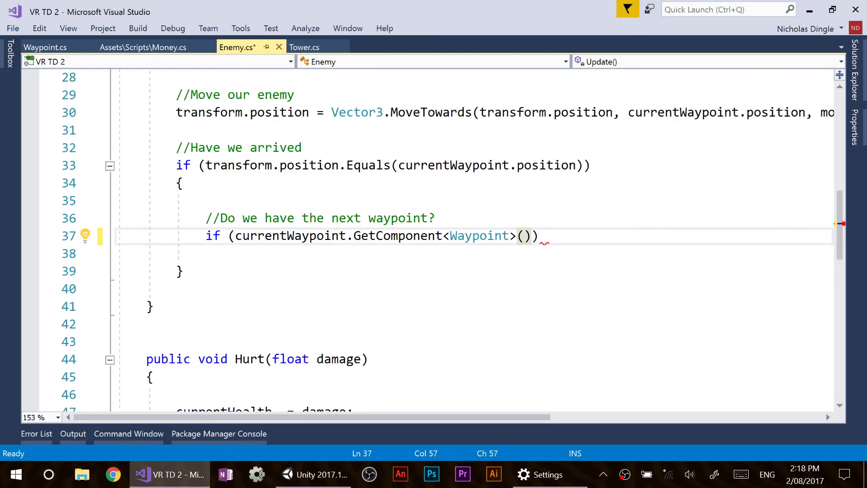
type(".")
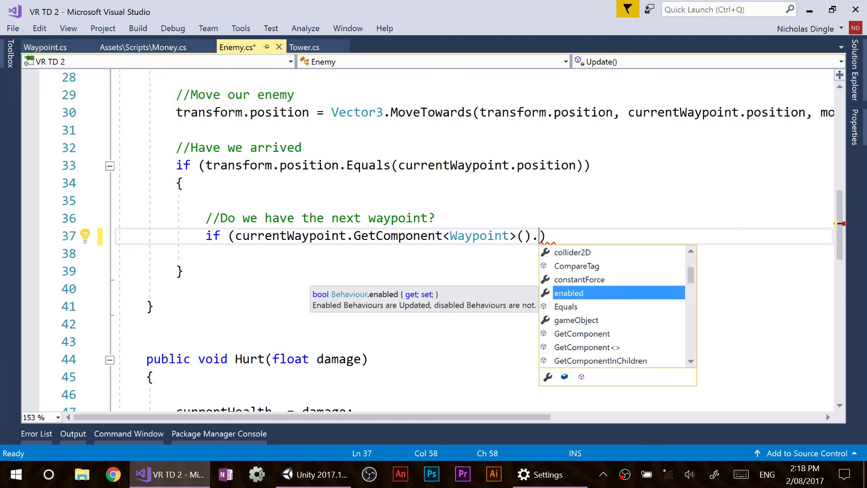
type("nextWaypoint !")
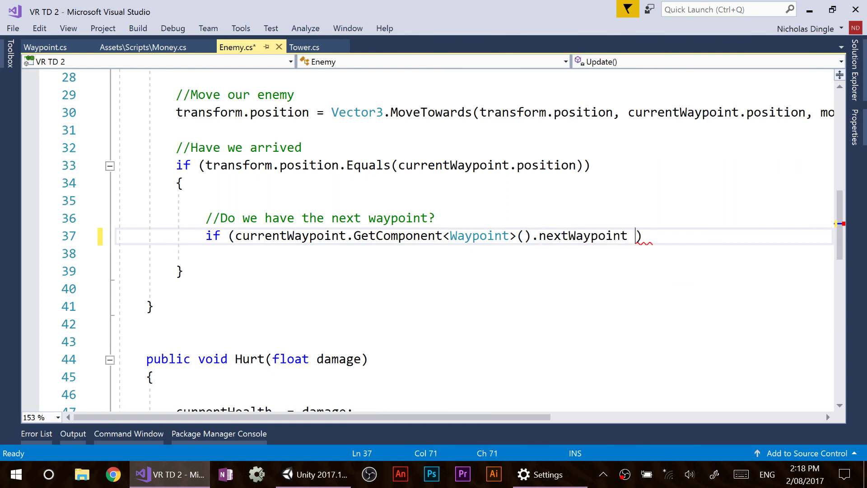
type("= null")
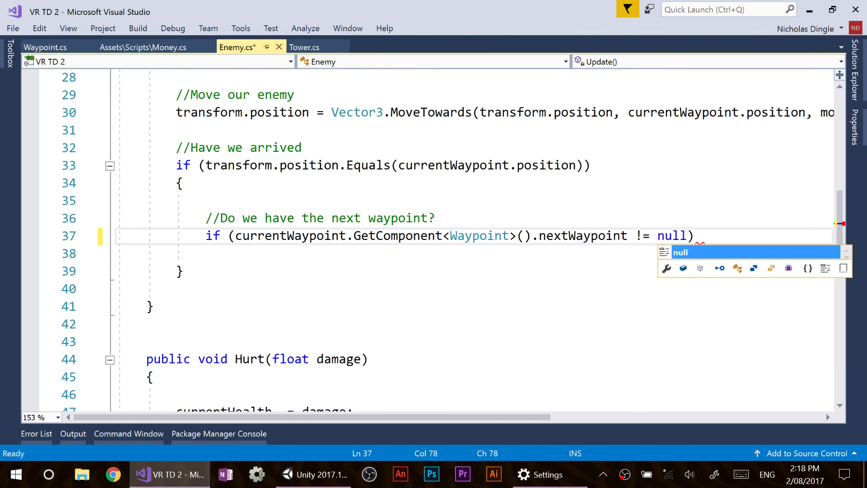
key("Right")
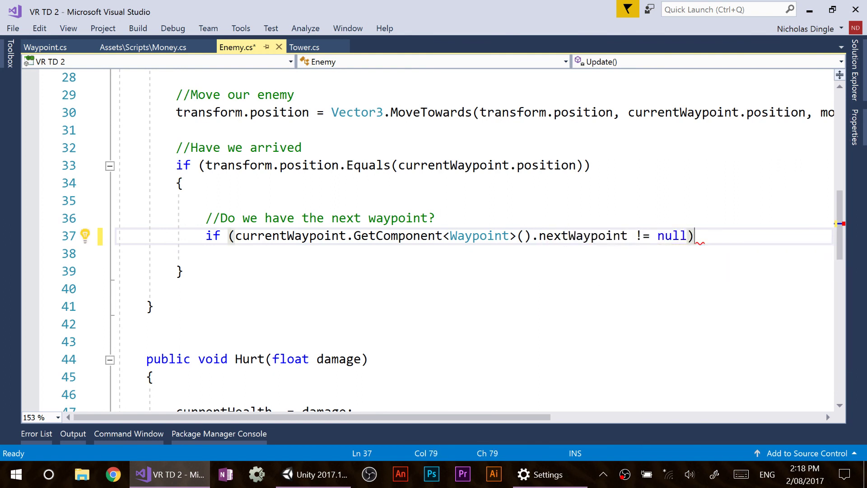
key("Return")
key("ctrl+s")
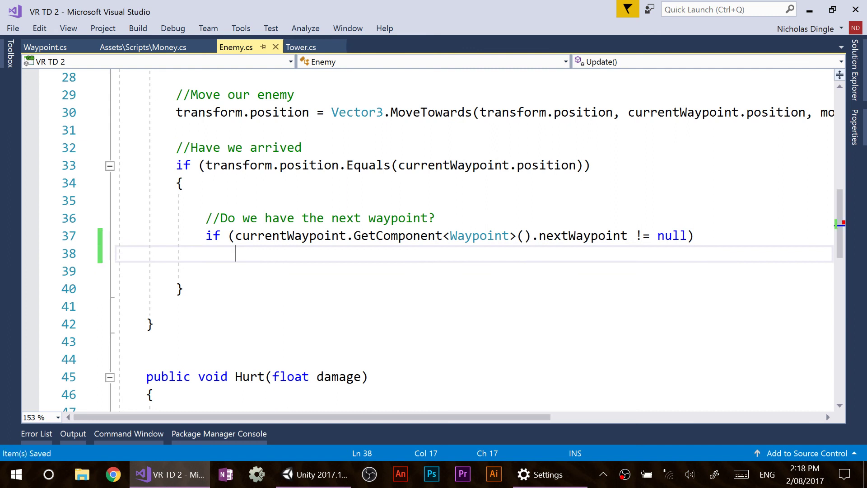
- Under the null check, assign currentWaypoint the copied expression currentWaypoint.GetComponent<Waypoint>().nextWaypoint, end the statement, and save
type("curr")
key("Down")
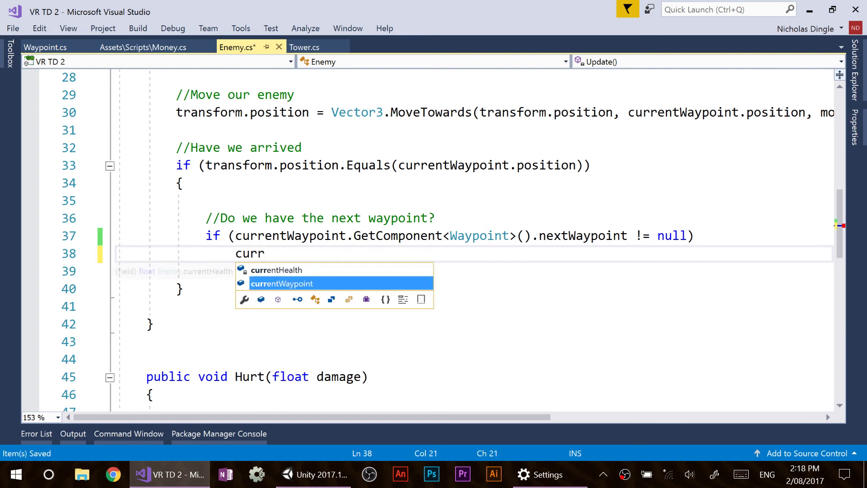
type("entWaypoint =")
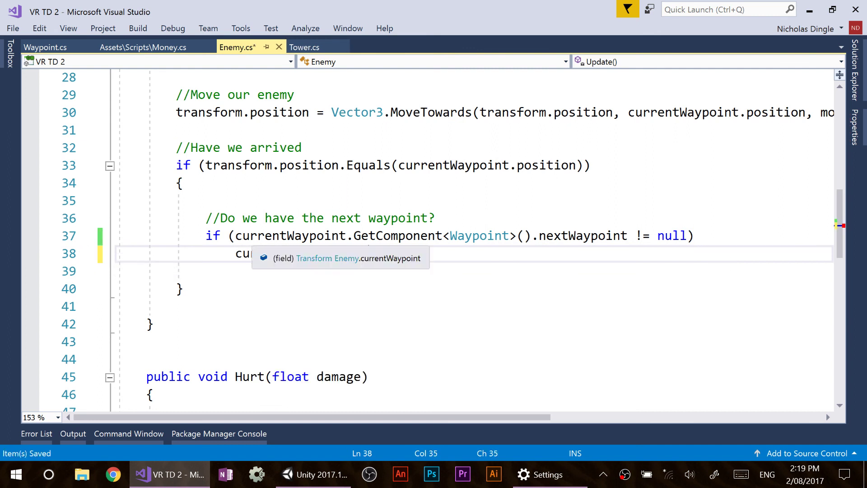
left_click_drag(235, 238, 629, 238)
key("ctrl+c")
key("Down")
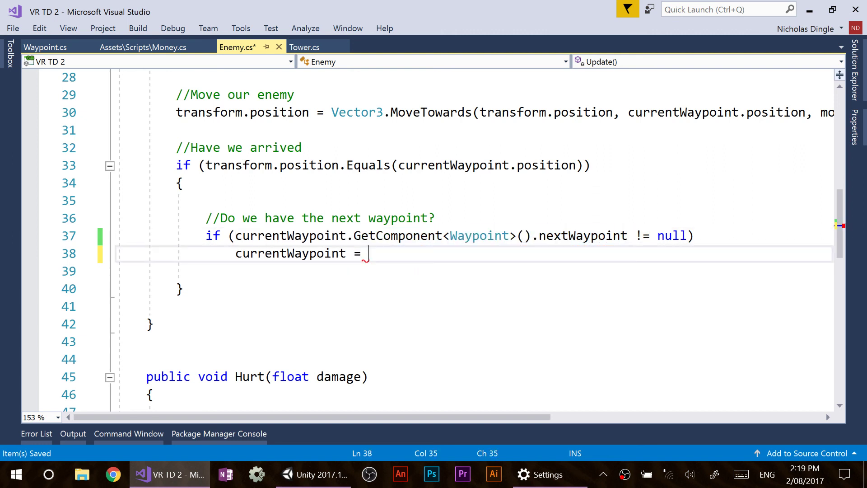
key("ctrl+v")
type(";")
key("ctrl+s")
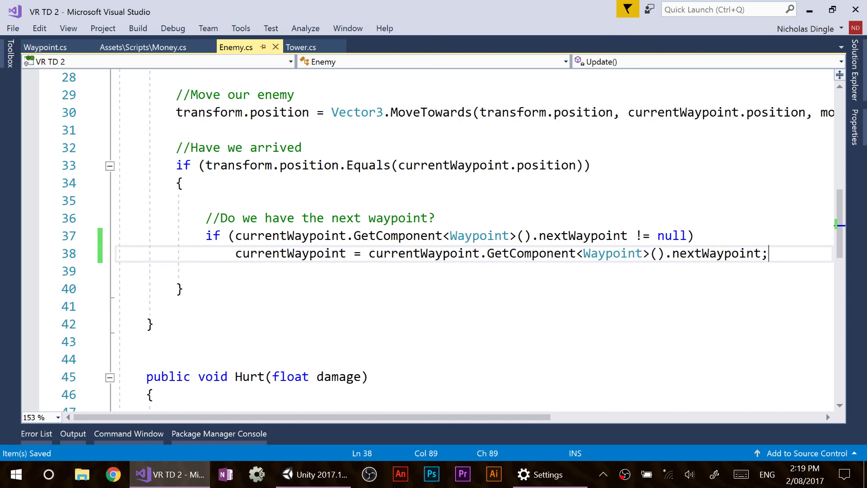
- Review the nextWaypoint null check and the currentWaypoint assignment beneath it
left_click(646, 235)
key("Left")
key("Left")
key("shift+End")
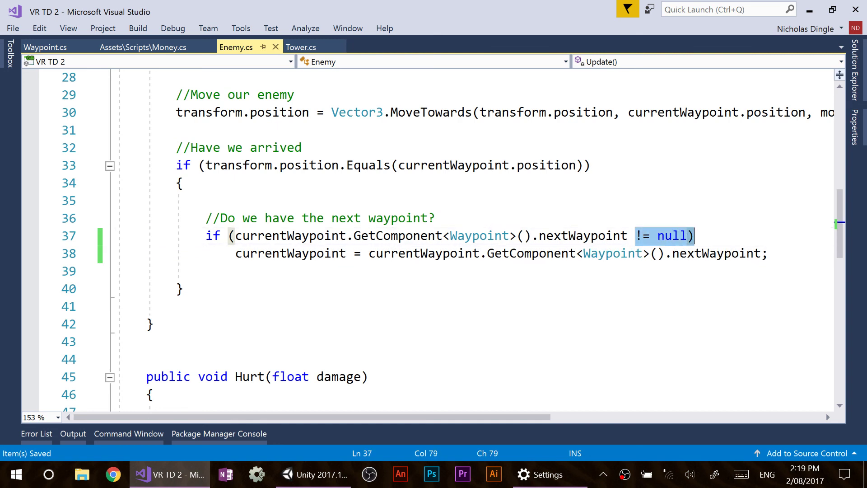
double_click(581, 240)
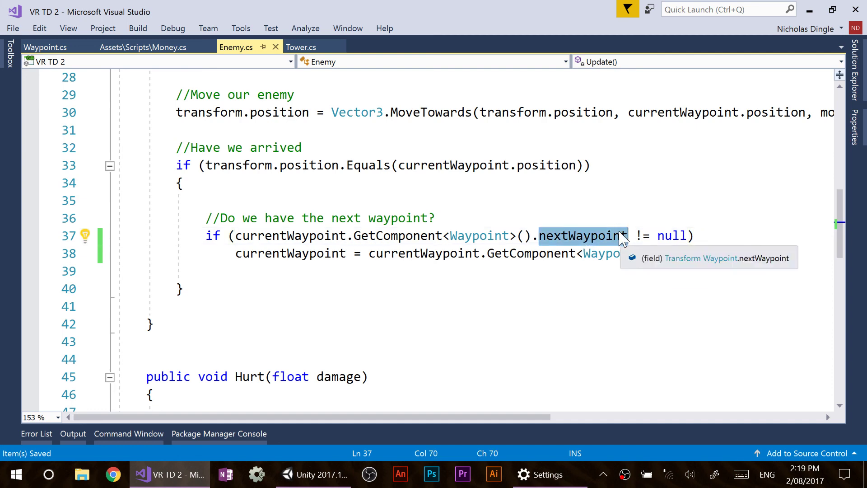
left_click(731, 254)
double_click(717, 254)
double_click(290, 254)
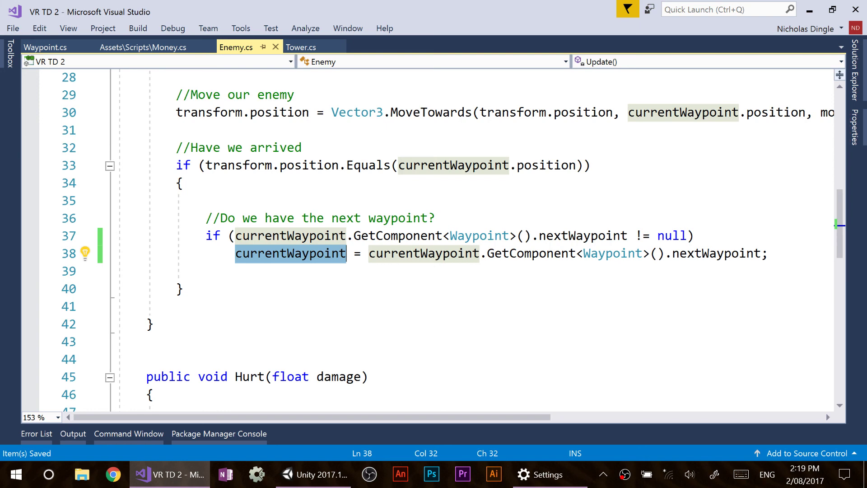
- Switch to Unity and run the level1 scene to test the enemy's waypoint movement, ending with play mode stopped
left_click(316, 475)
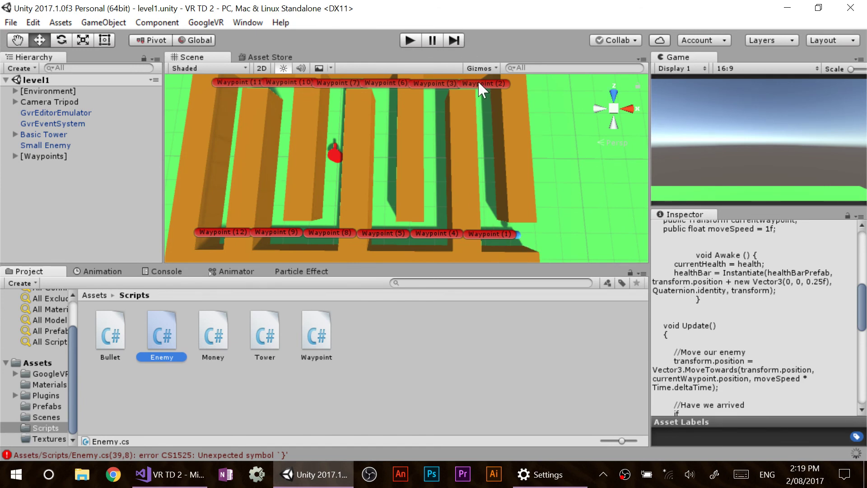
left_click(414, 41)
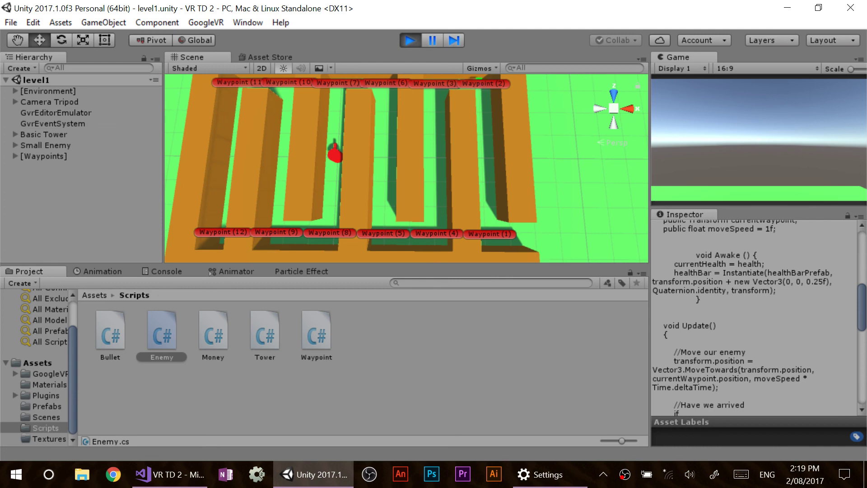
left_click(411, 40)
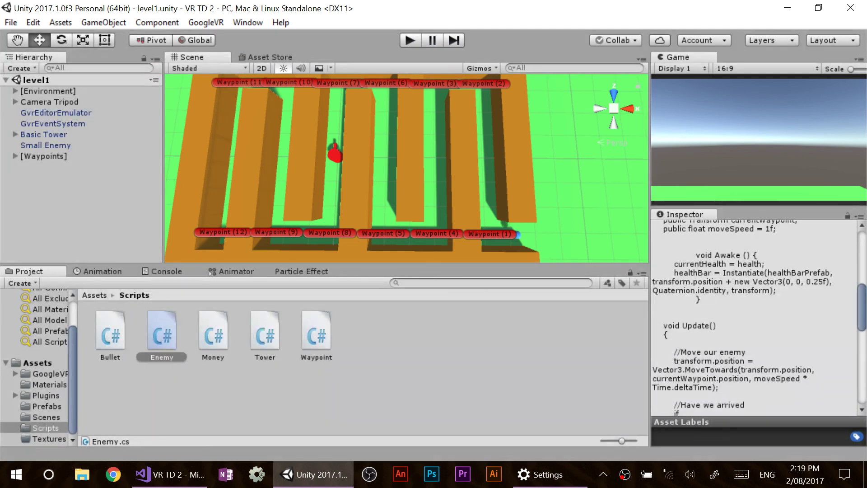
key("alt+Tab")
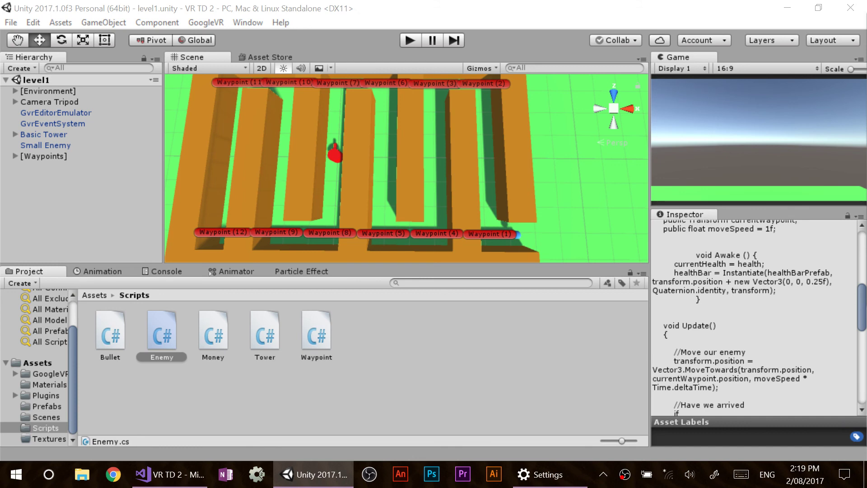